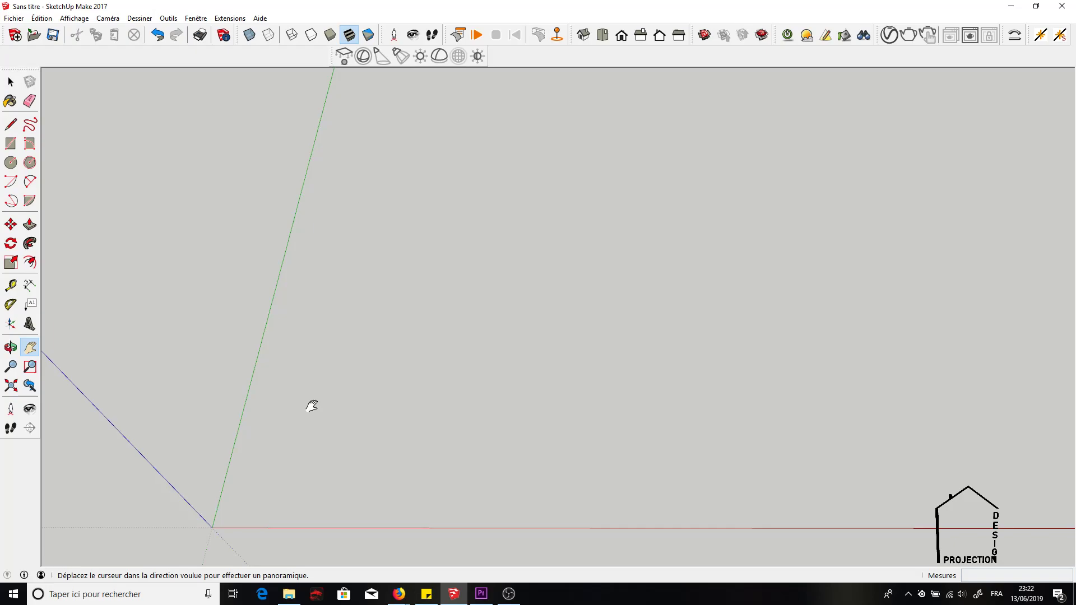
Step: Import the floor plan picture "rez de chausée.png" from the SKETCHuP > TUTO folder, to be used as an image
drag(361, 382, 315, 396)
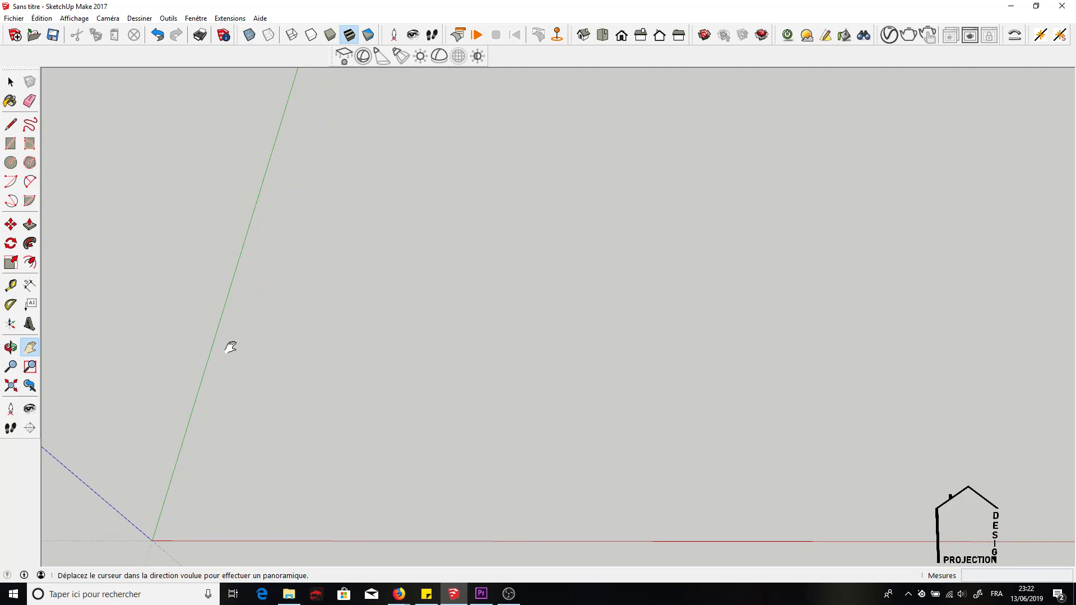
click(17, 18)
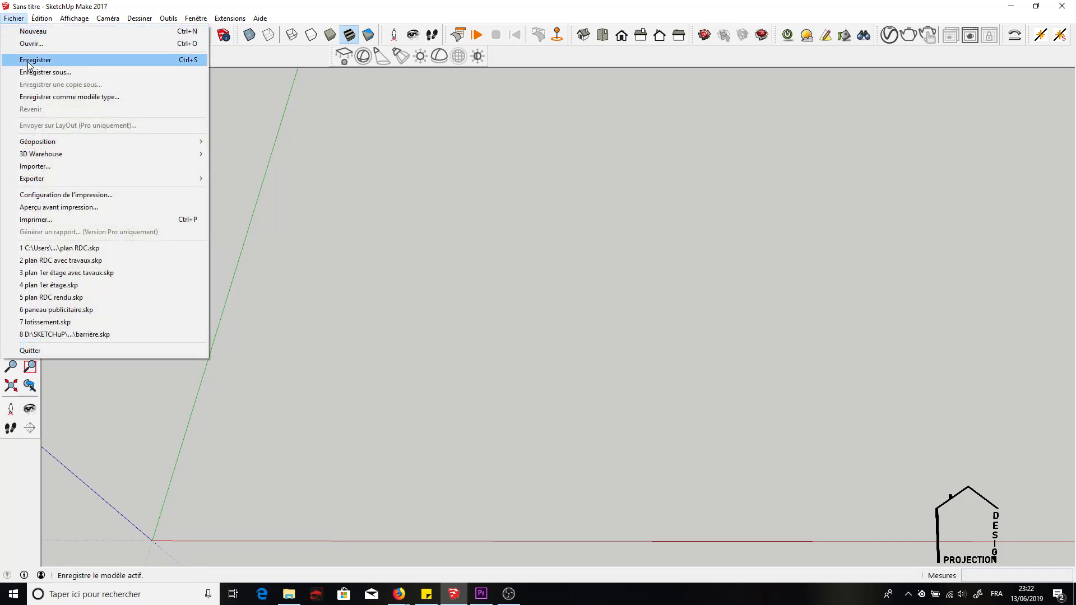
click(54, 170)
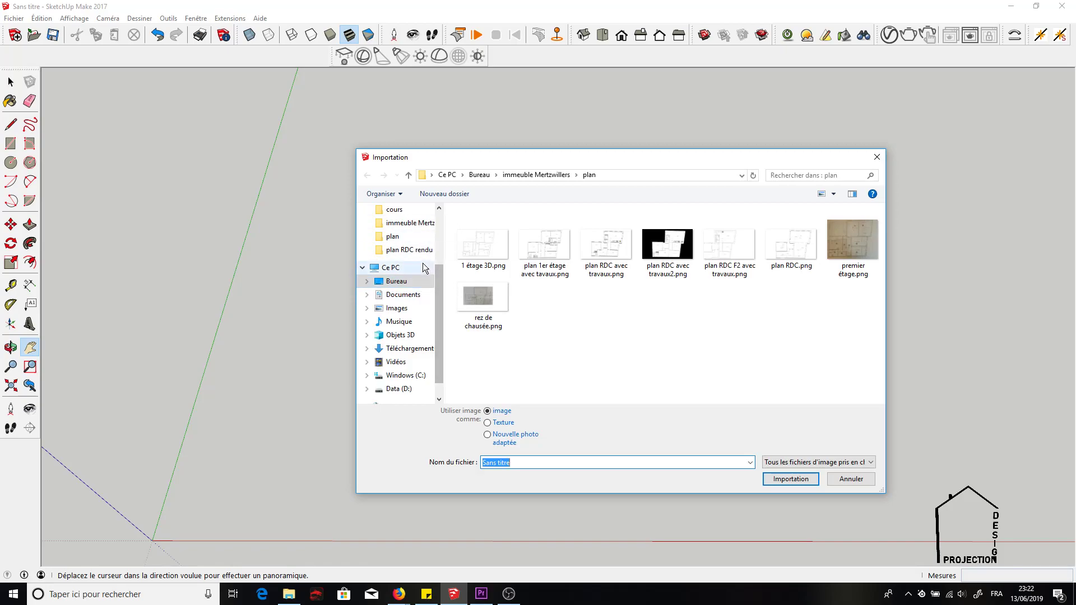
scroll(440, 283, up, 1)
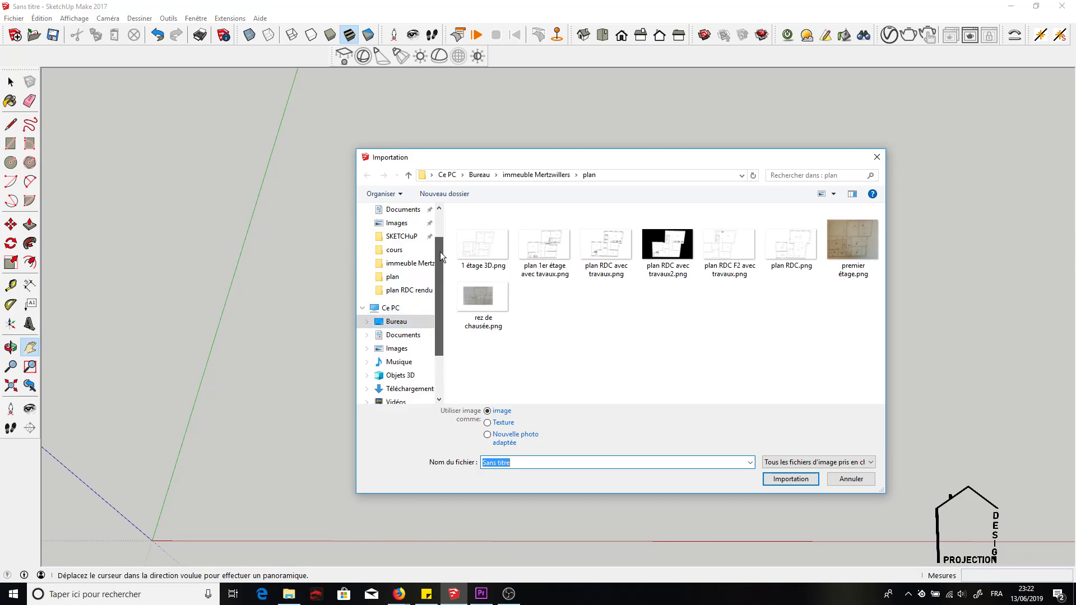
click(393, 249)
click(400, 236)
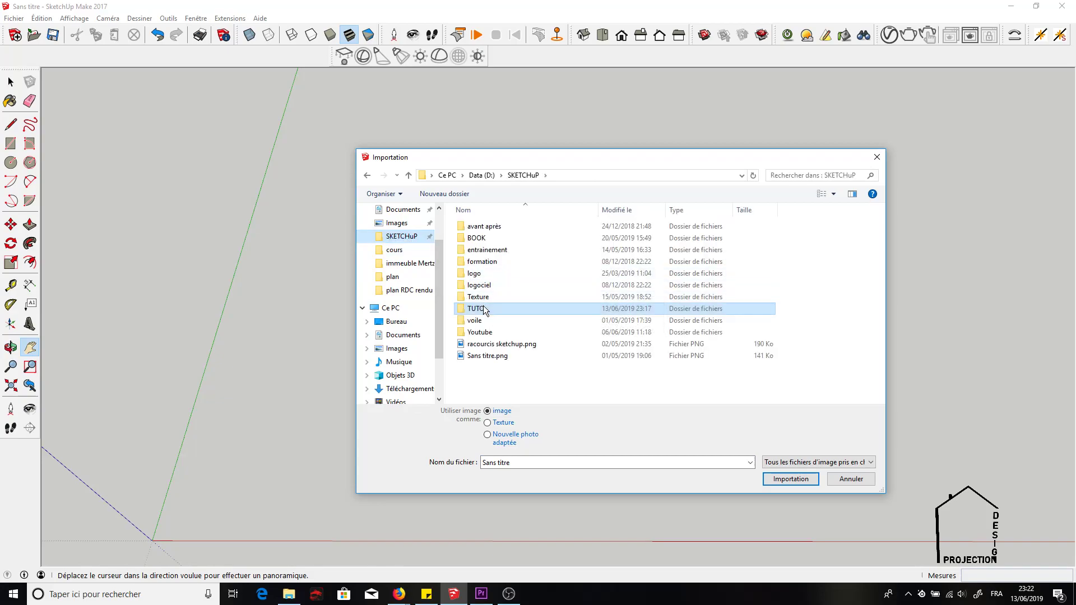
double_click(484, 310)
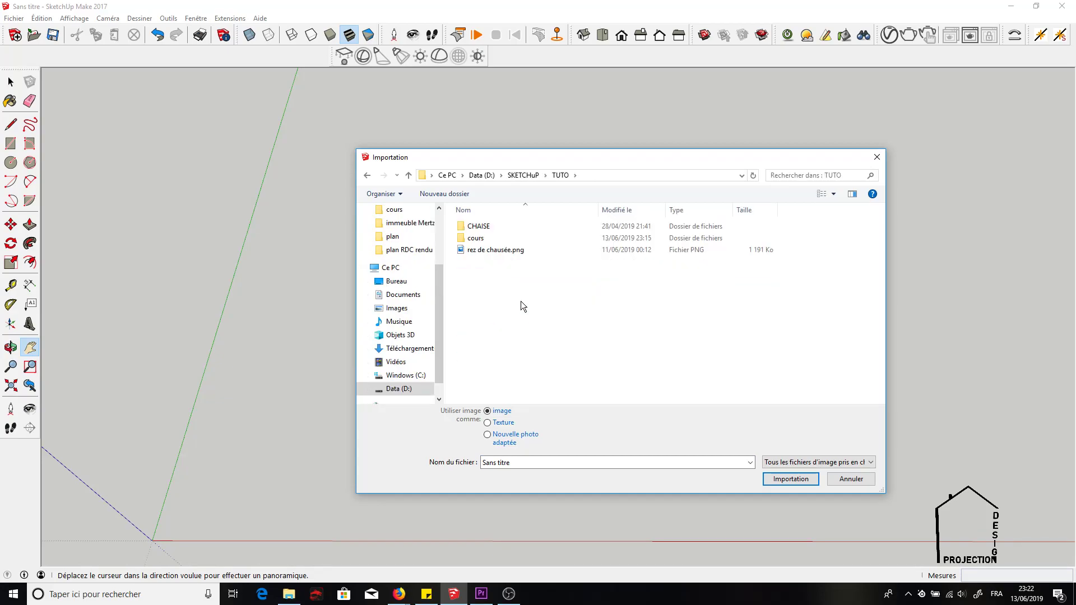
click(489, 252)
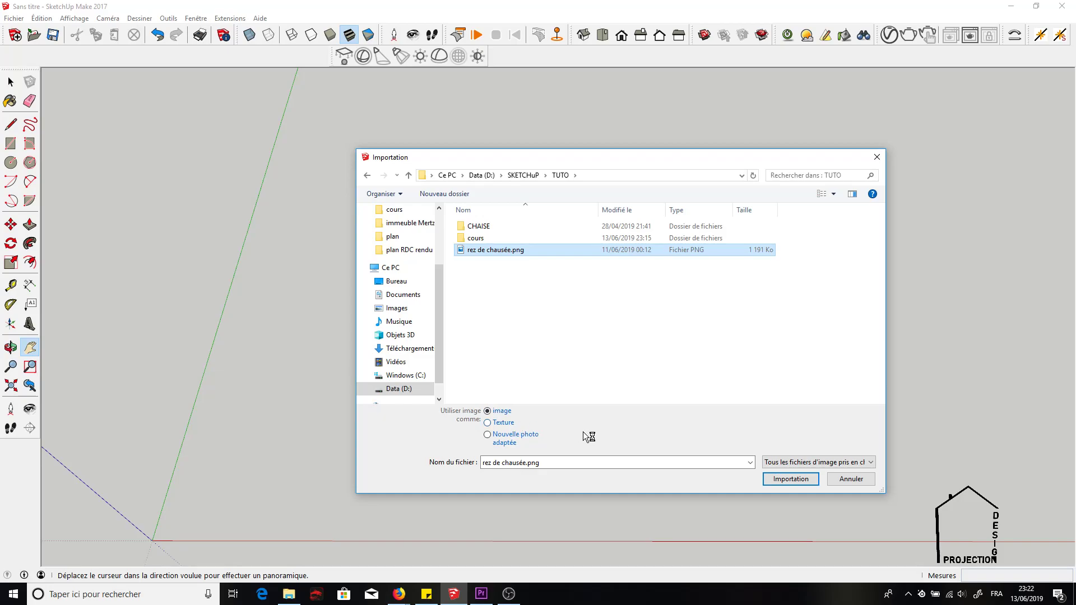
click(790, 479)
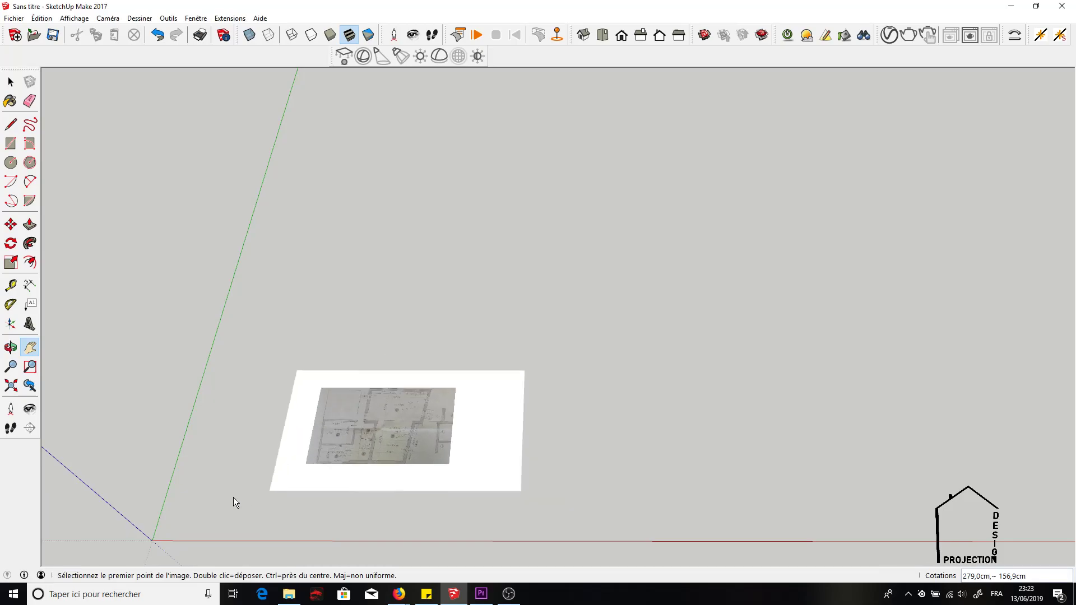
Step: Place the floor plan image with its first corner on the axes origin and its base along the red axis
click(152, 541)
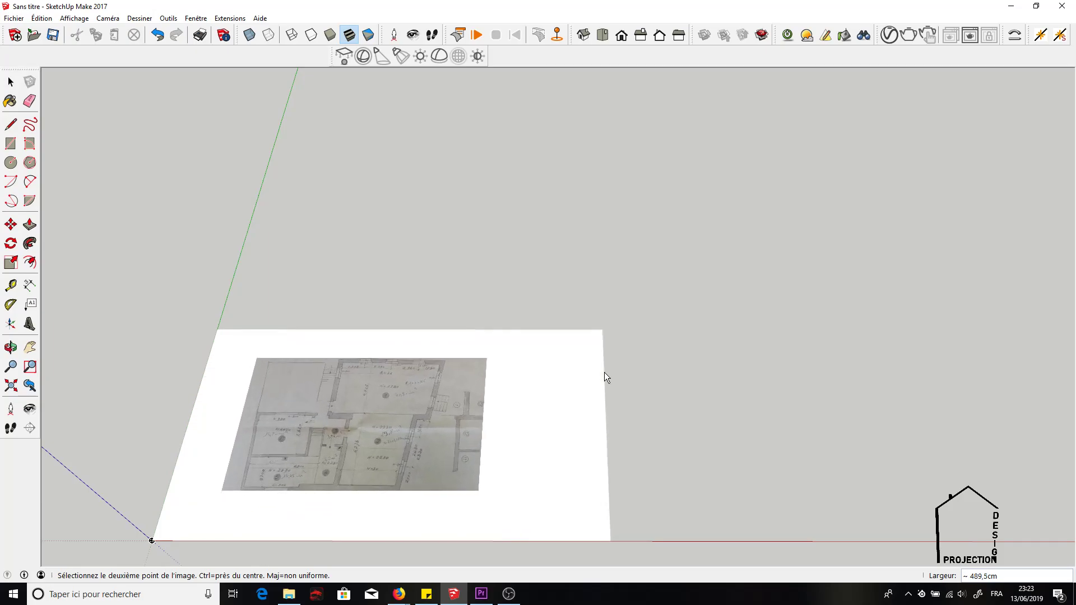
click(644, 359)
click(10, 82)
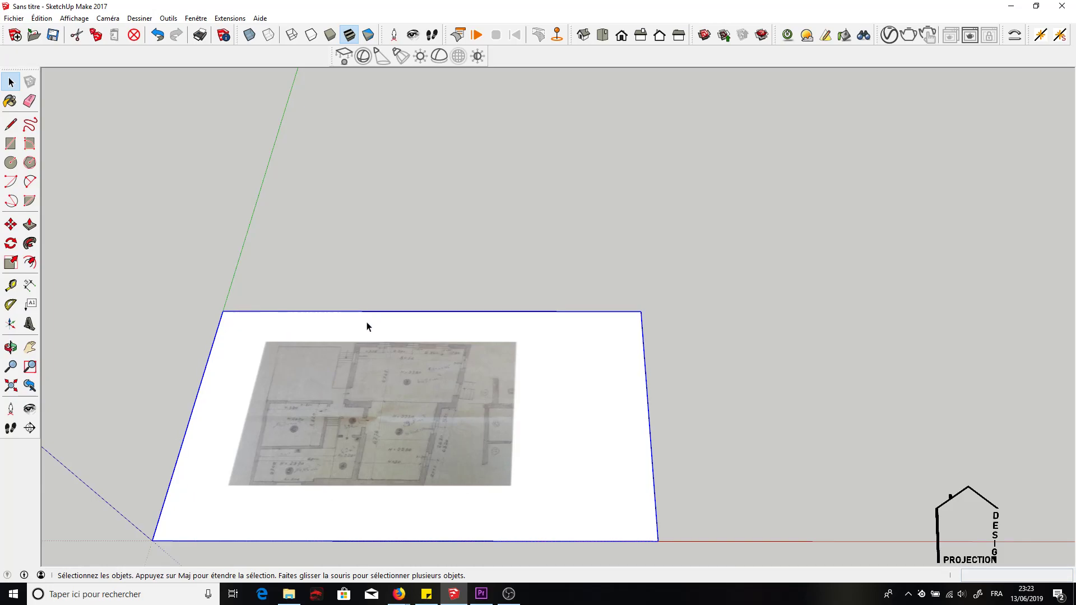
Step: Examine the rooms and handwritten dimensions on the imported floor plan from above
right_click(284, 375)
click(475, 386)
right_click(381, 430)
click(278, 428)
scroll(259, 422, up, 2)
scroll(259, 422, down, 3)
scroll(259, 423, up, 2)
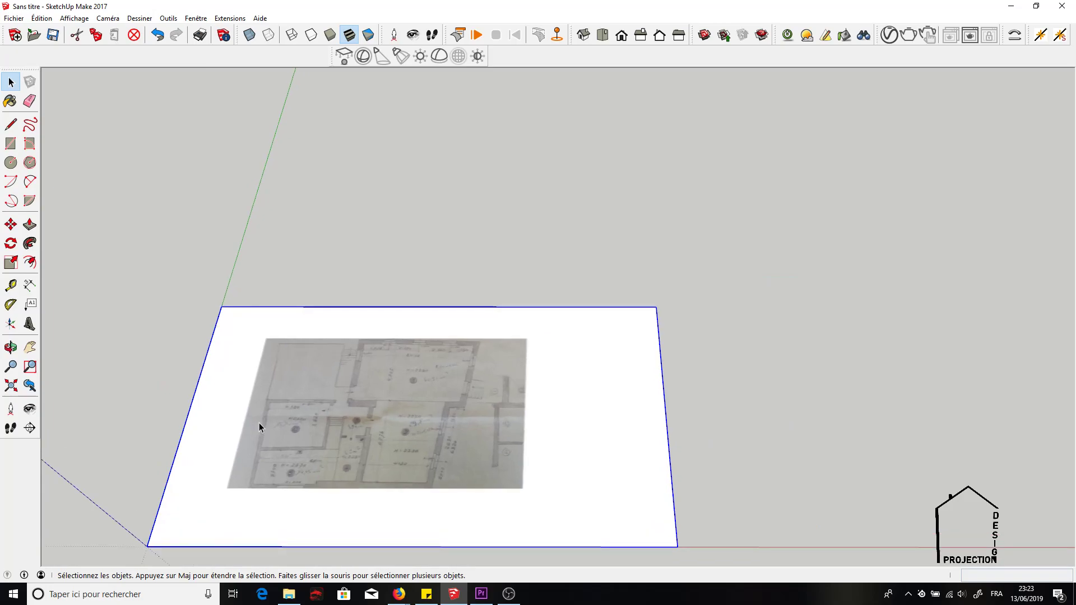
middle_drag(261, 425, 293, 483)
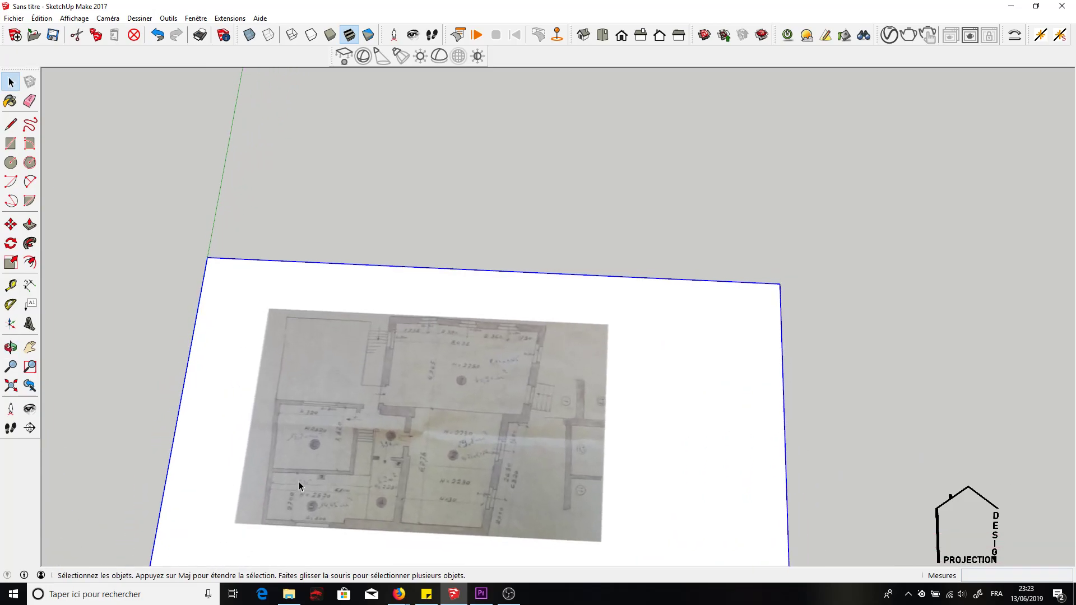
scroll(351, 488, up, 3)
scroll(350, 489, up, 3)
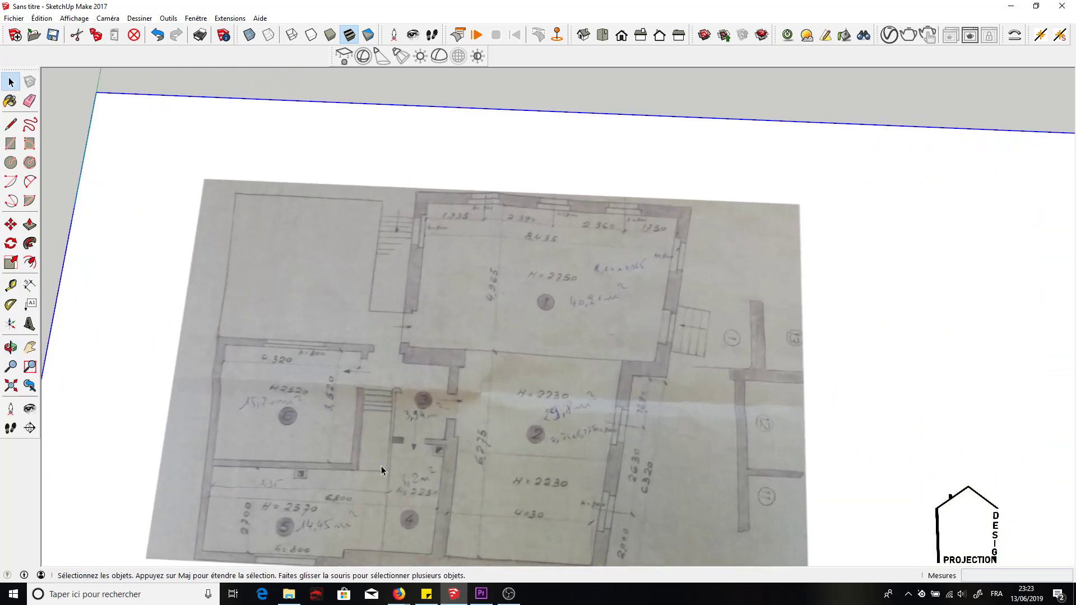
middle_drag(372, 454, 380, 493)
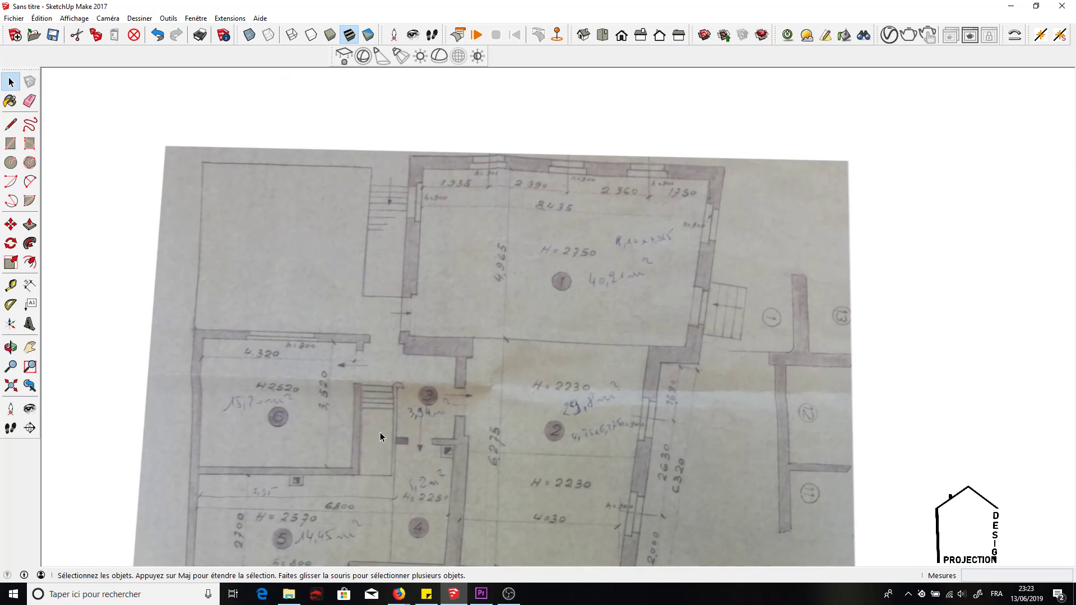
middle_drag(439, 425, 449, 425)
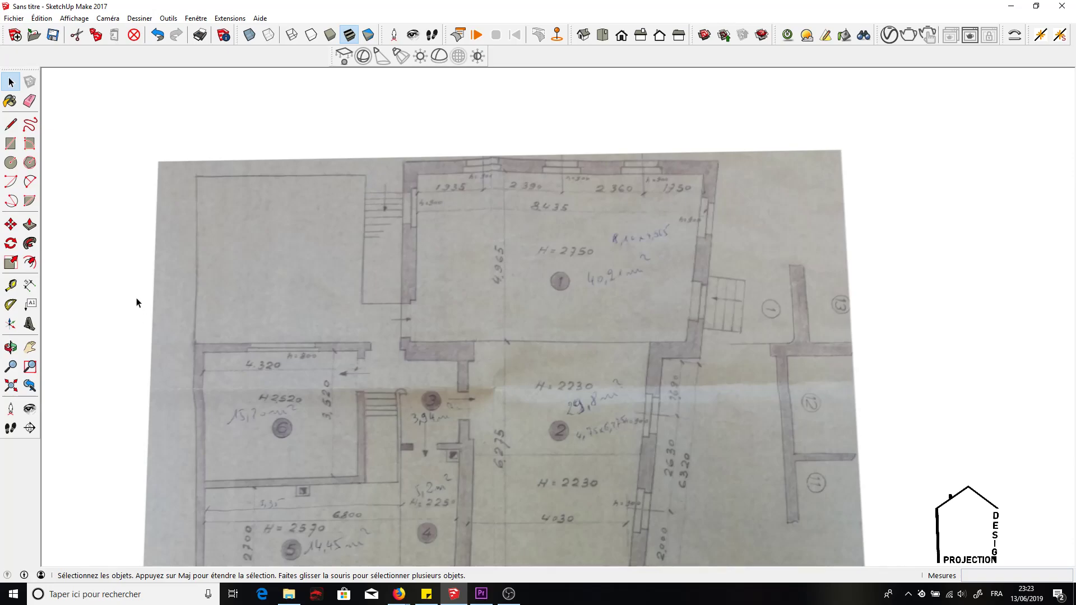
Step: Measure room 1's 4,965 dimension line with the Tape Measure and resize the whole model so it equals 496,5 cm
click(12, 286)
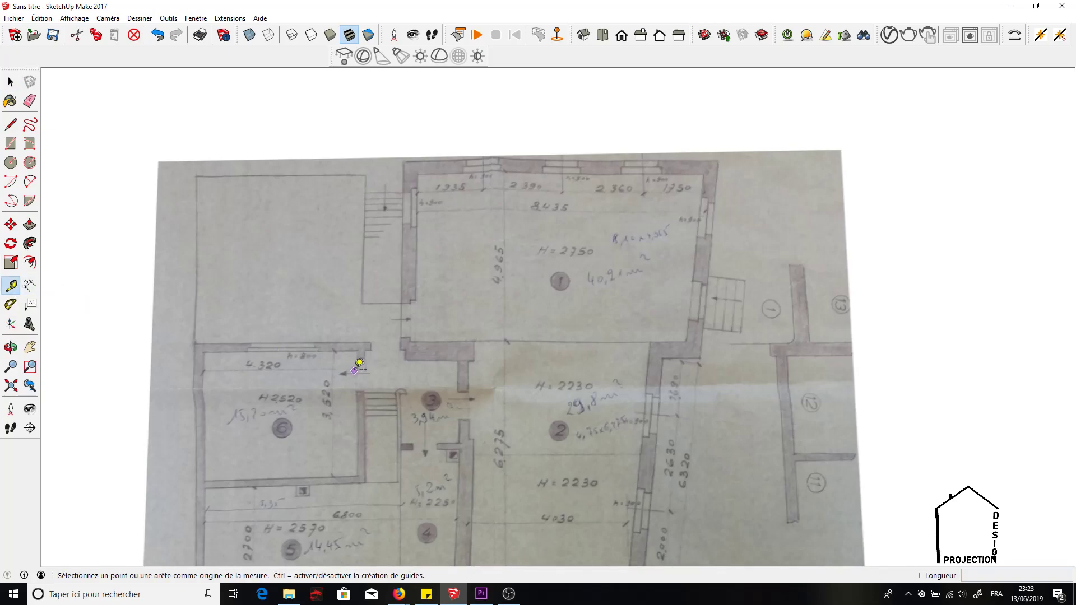
click(505, 341)
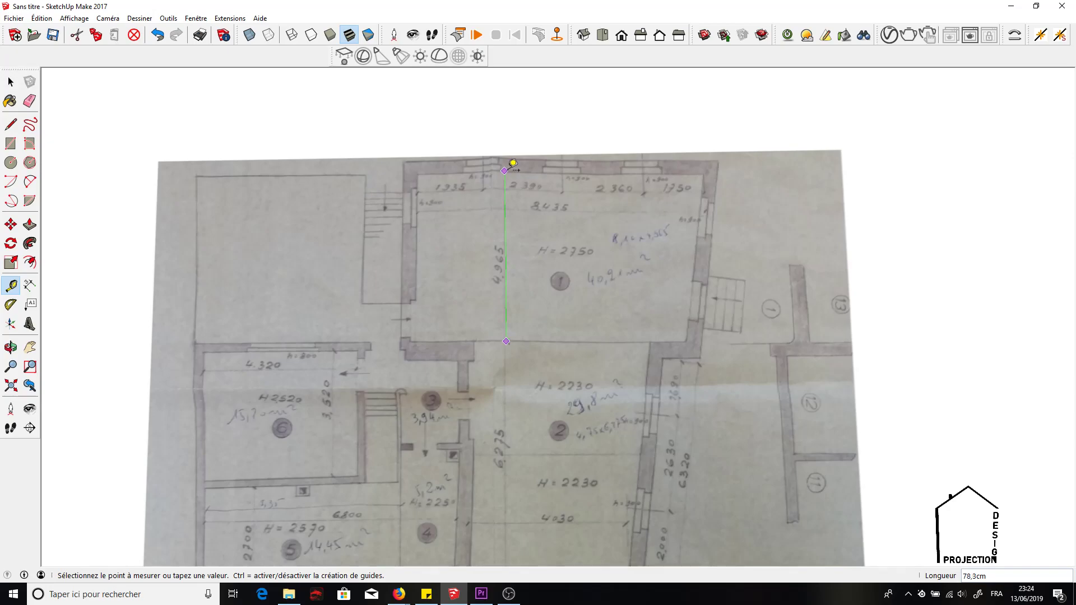
click(512, 165)
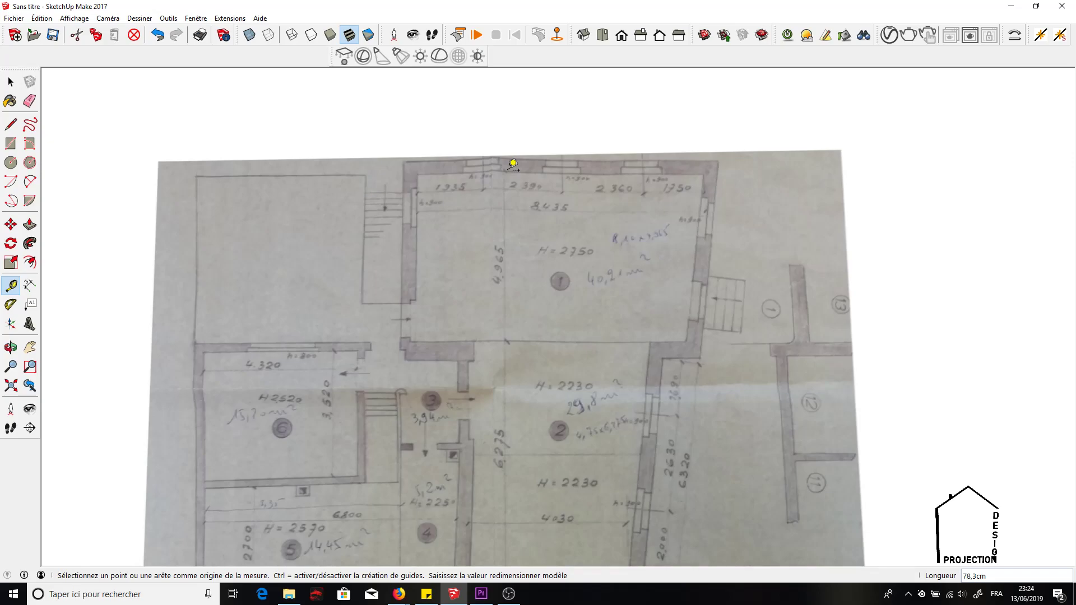
text(496,5)
key(Return)
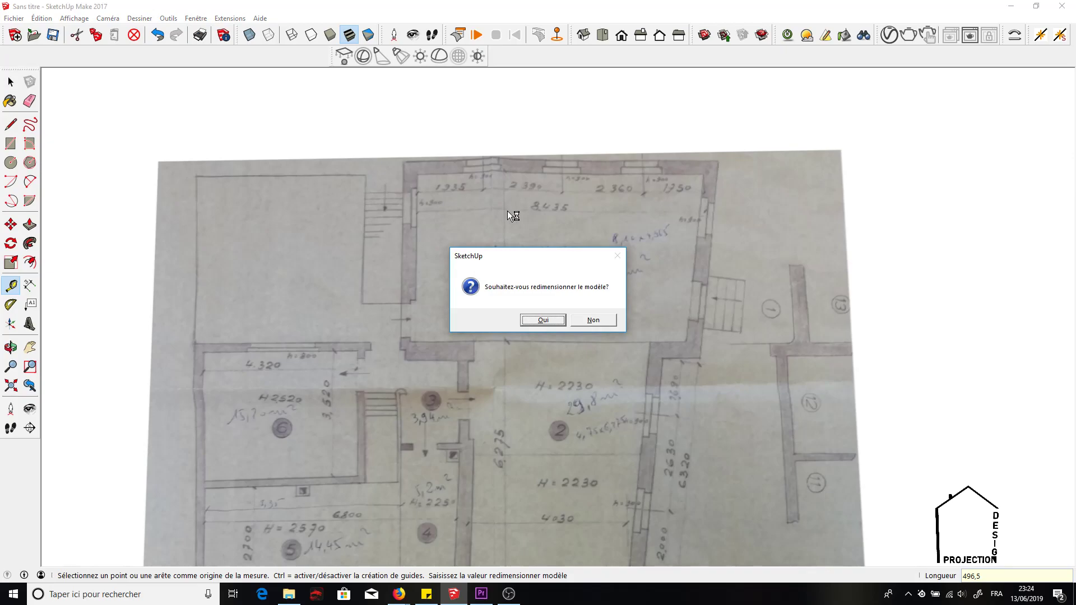
click(542, 320)
Step: Check the rescaled plan by measuring room 1's 4,965 dimension line and room 6's 3,520 dimension line
scroll(498, 255, down, 5)
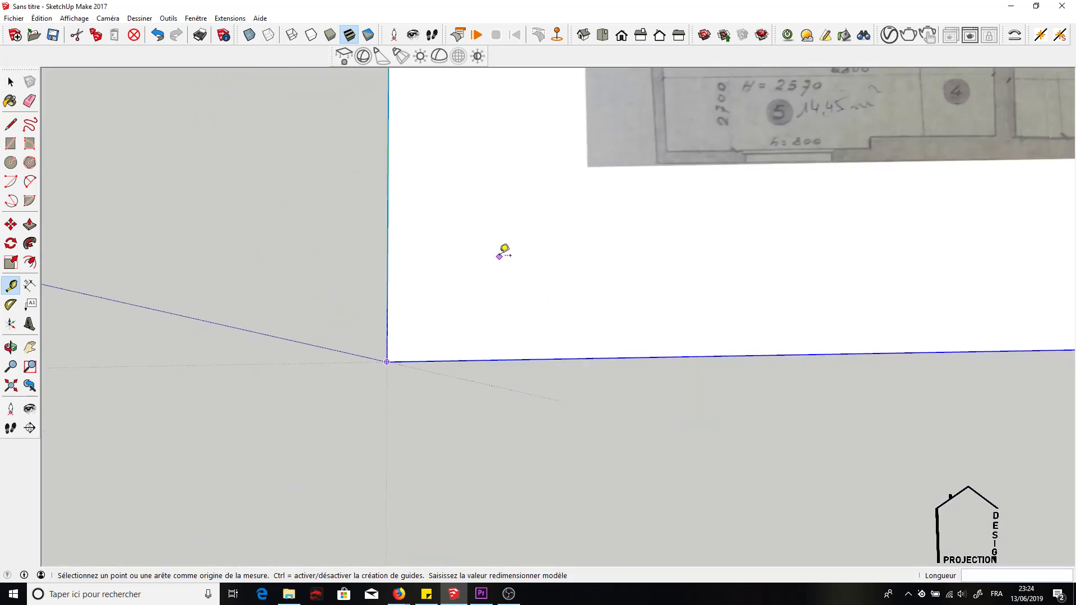
click(29, 347)
drag(648, 215, 401, 339)
scroll(403, 336, down, 5)
drag(544, 213, 480, 337)
scroll(488, 278, up, 5)
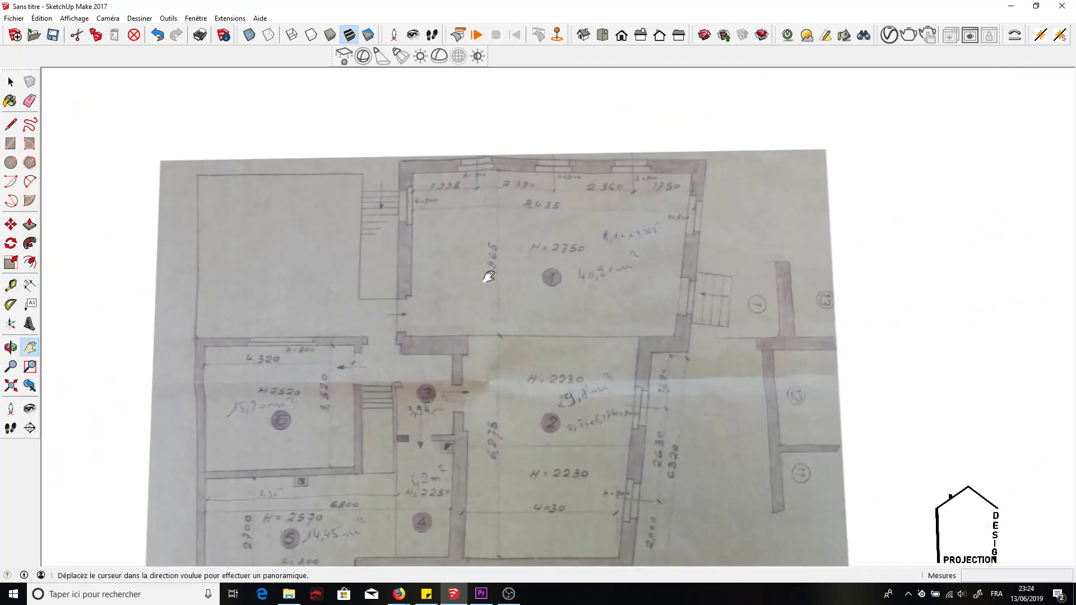
click(9, 289)
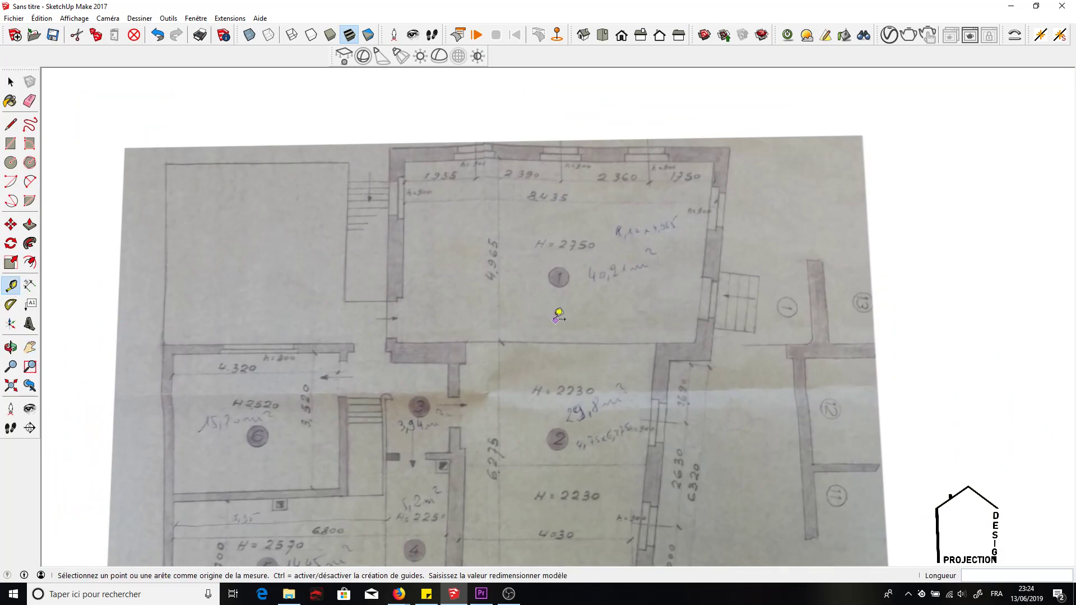
click(500, 341)
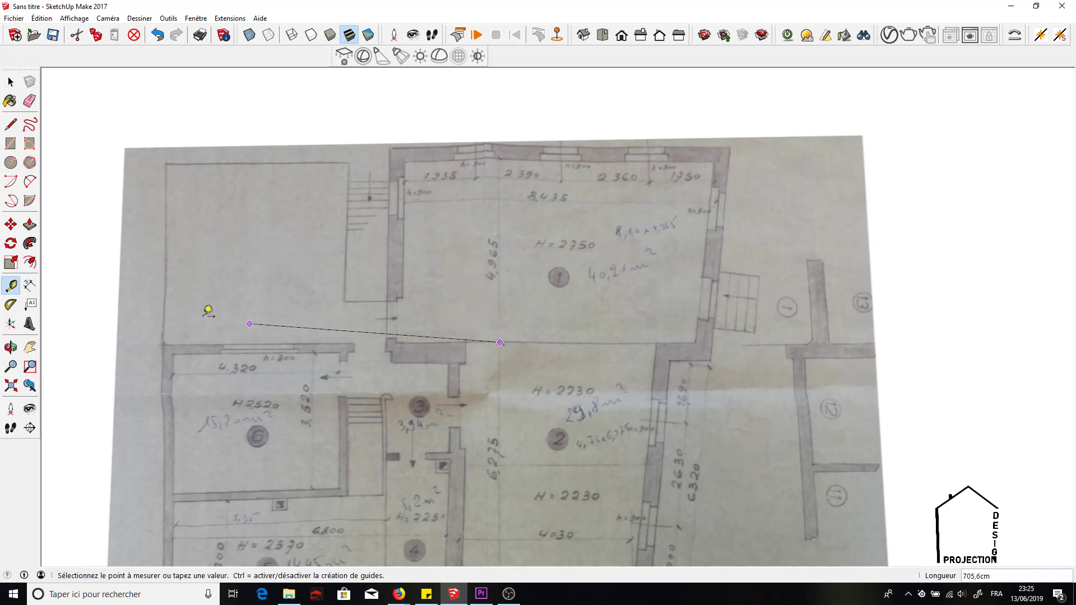
click(12, 286)
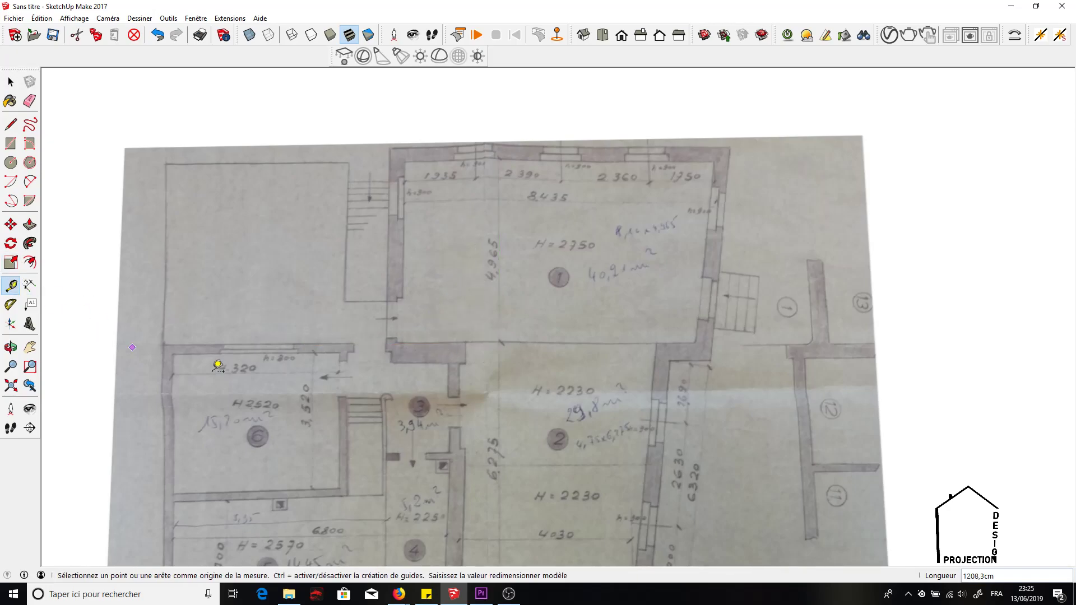
click(314, 352)
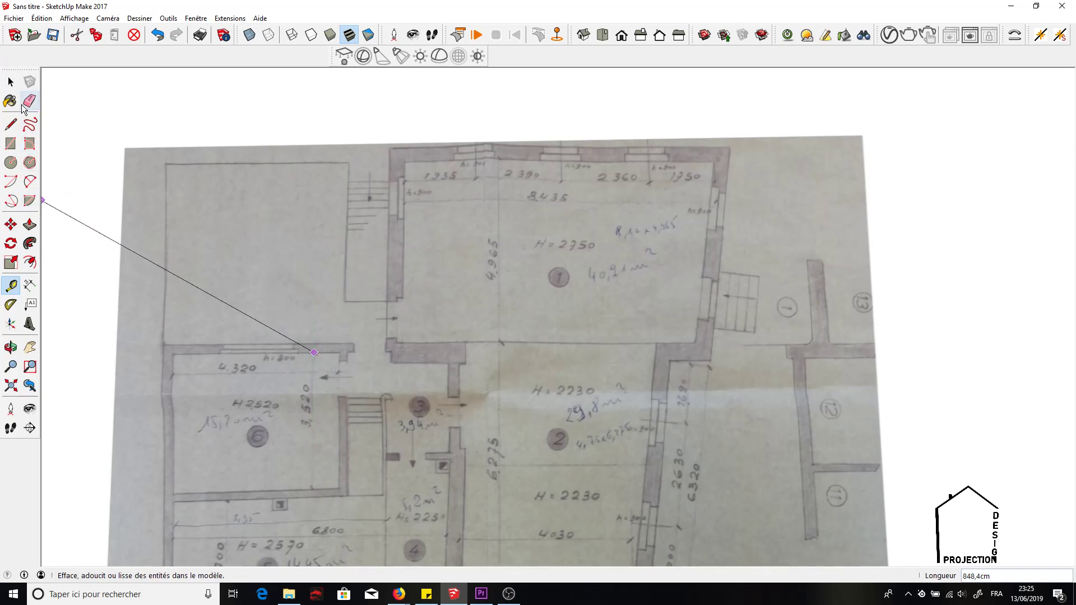
Step: Look over the rescaled plan, from rooms 5 and 6 across to the exterior walls of room 1
click(27, 349)
drag(182, 385, 99, 311)
drag(407, 223, 490, 229)
drag(392, 135, 374, 152)
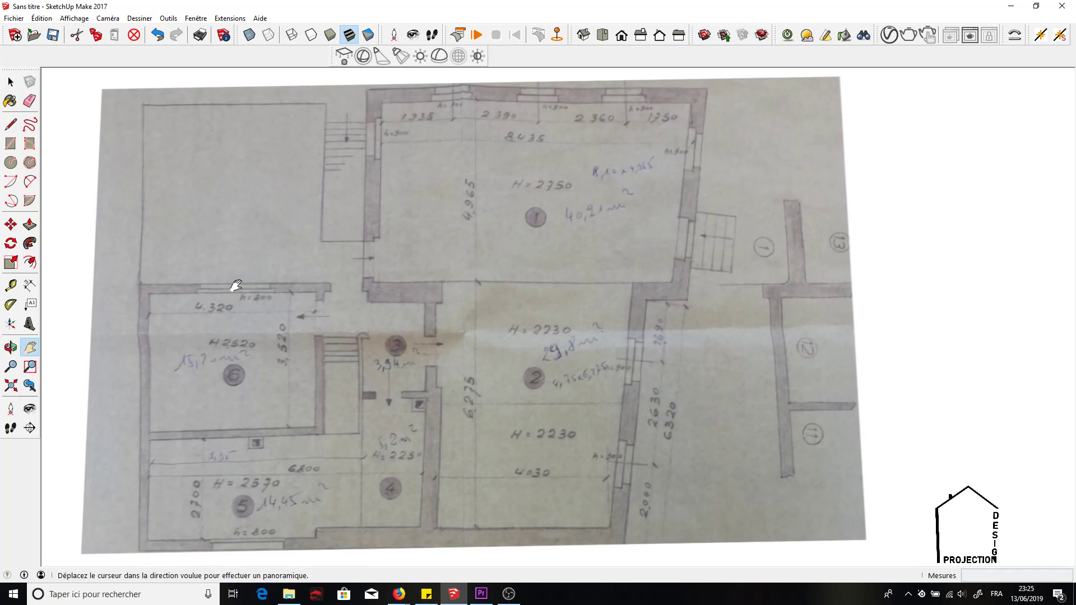
drag(483, 281, 430, 299)
drag(418, 330, 362, 272)
drag(404, 209, 352, 140)
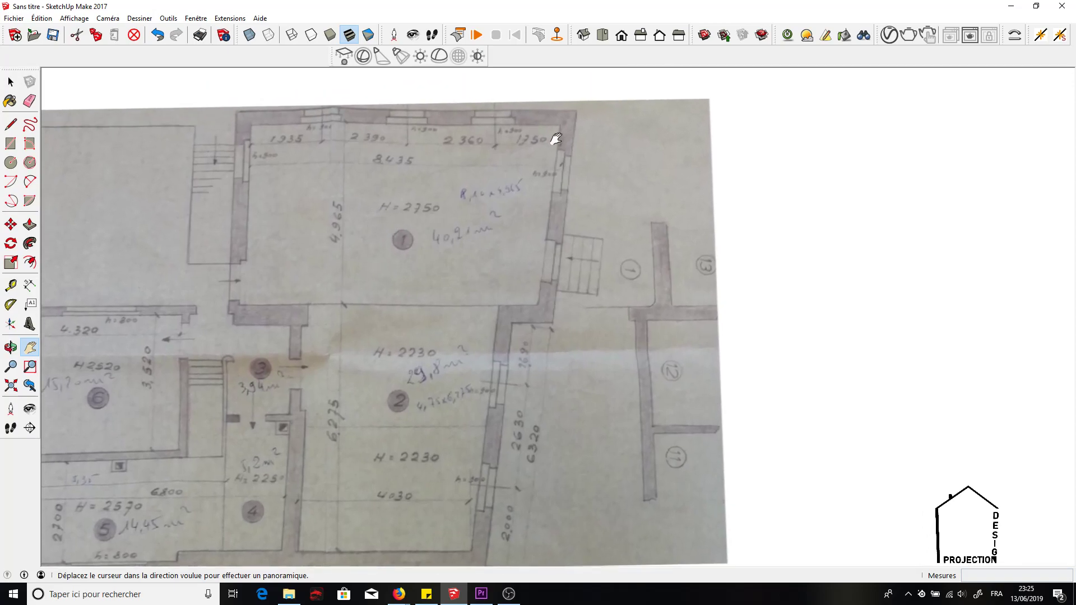
drag(344, 215, 341, 281)
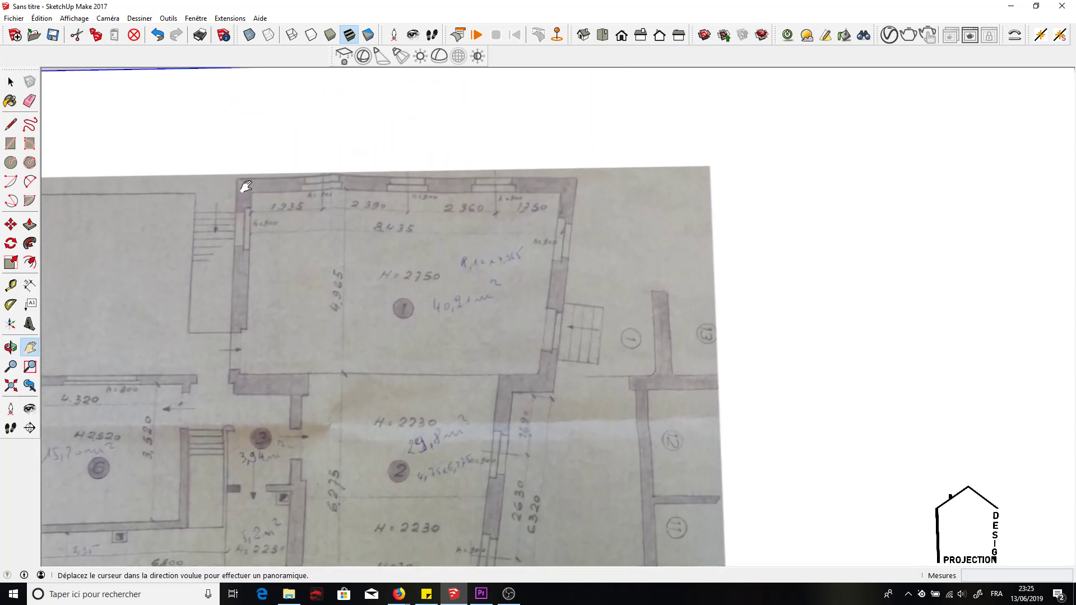
Step: Draw a line about 921,5 cm long along the outer face of room 1's upper wall, from corner to corner
scroll(243, 185, up, 4)
scroll(245, 187, up, 3)
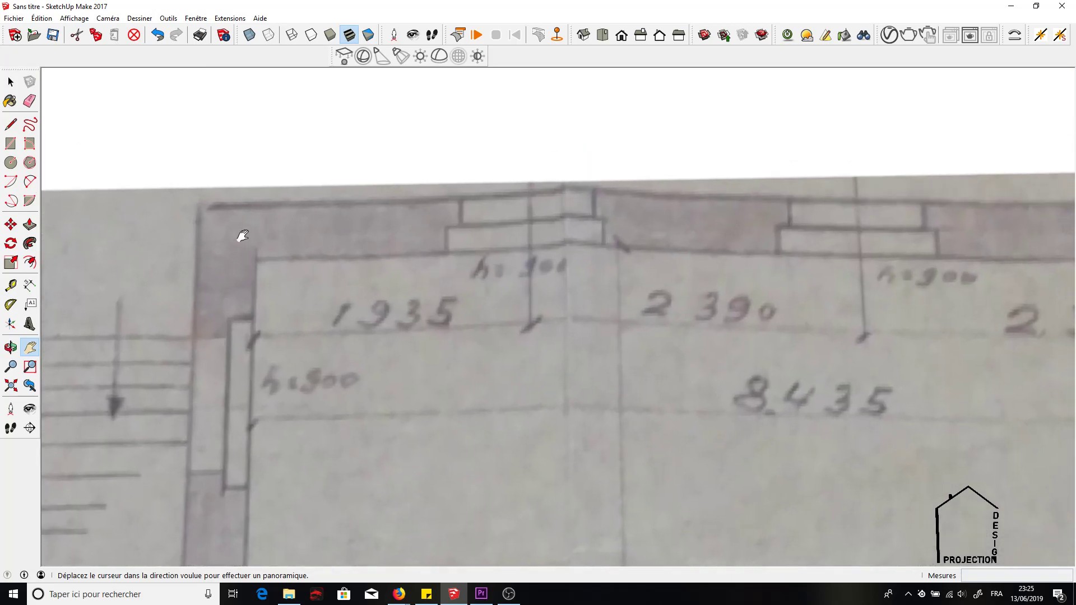
click(11, 124)
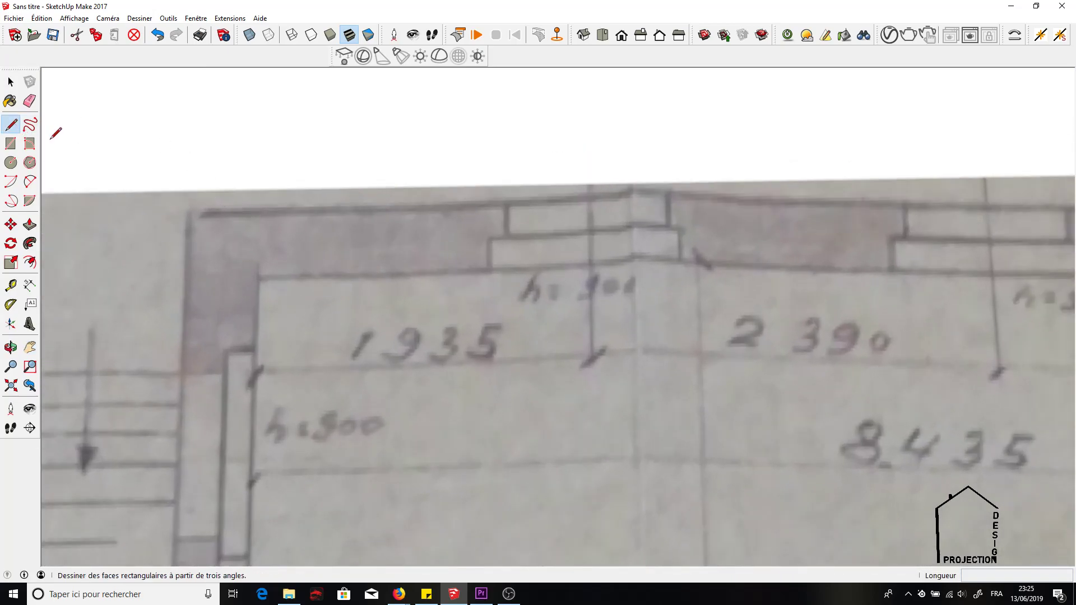
click(188, 213)
key(Escape)
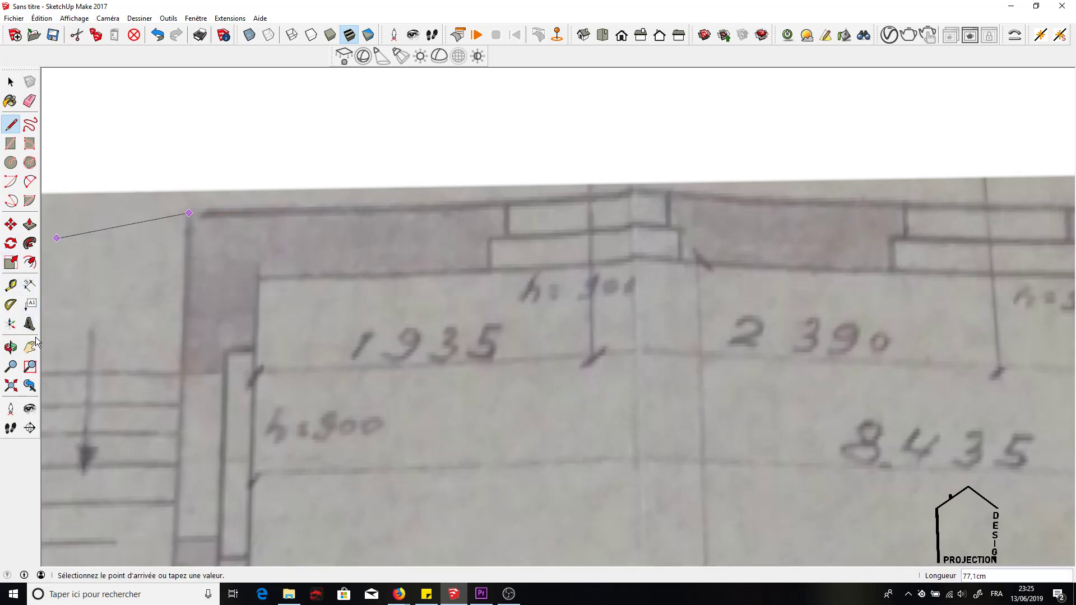
key(h)
mouse_move(505, 271)
mouse_down()
mouse_move(241, 298)
mouse_move(119, 297)
mouse_up()
drag(787, 250, 444, 233)
click(12, 126)
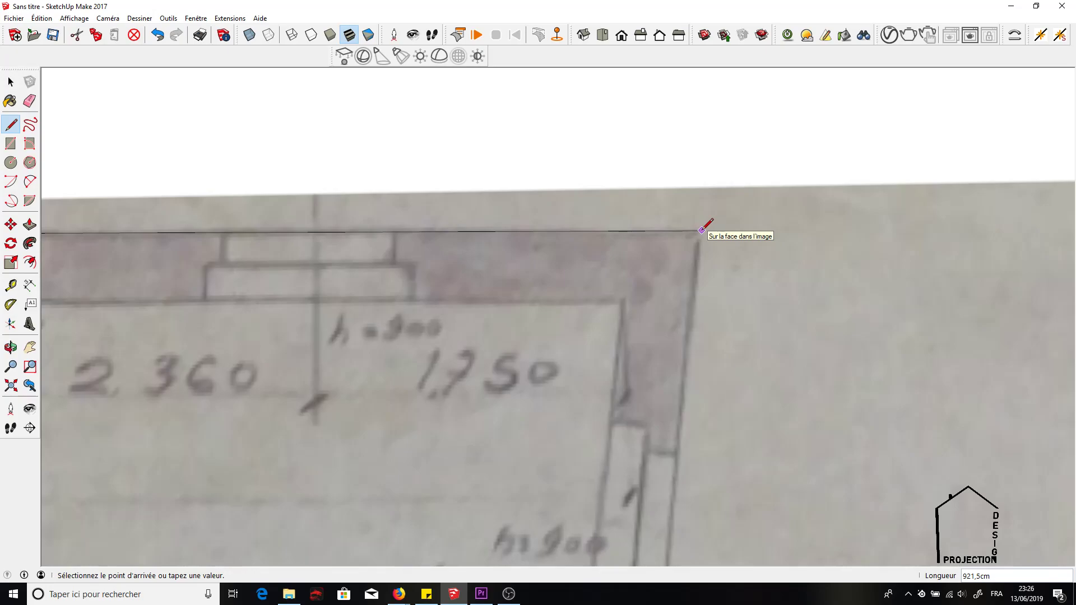
click(701, 230)
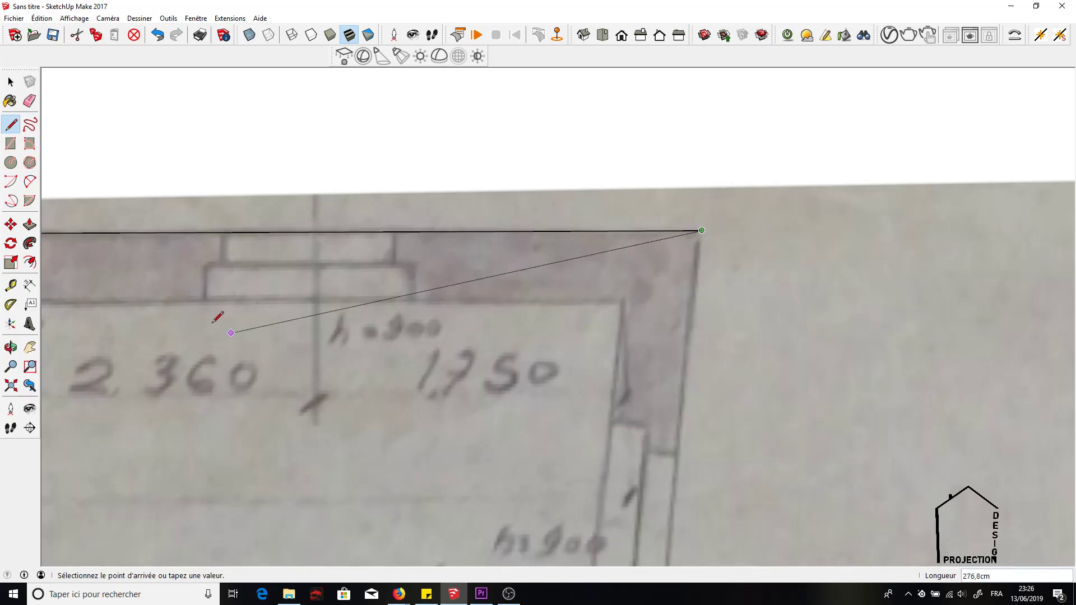
Step: Trace room 1's outer wall on the stair side down to its lower corner, and along the short return to room 2's wall
click(30, 347)
drag(415, 506, 598, 79)
drag(654, 338, 627, 56)
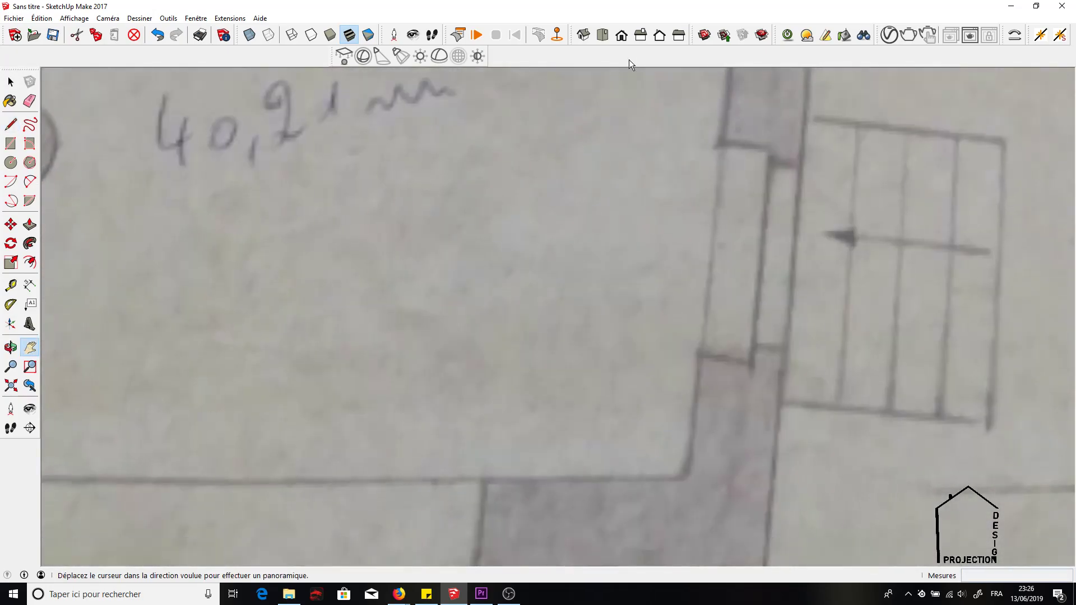
scroll(651, 113, down, 3)
drag(637, 301, 592, 244)
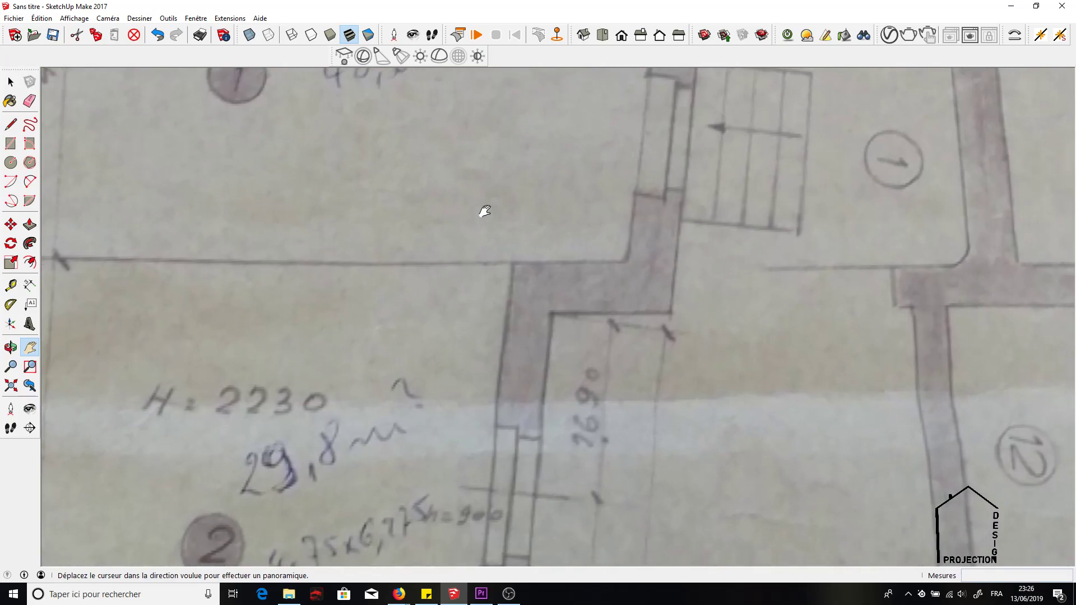
click(11, 124)
scroll(671, 311, up, 5)
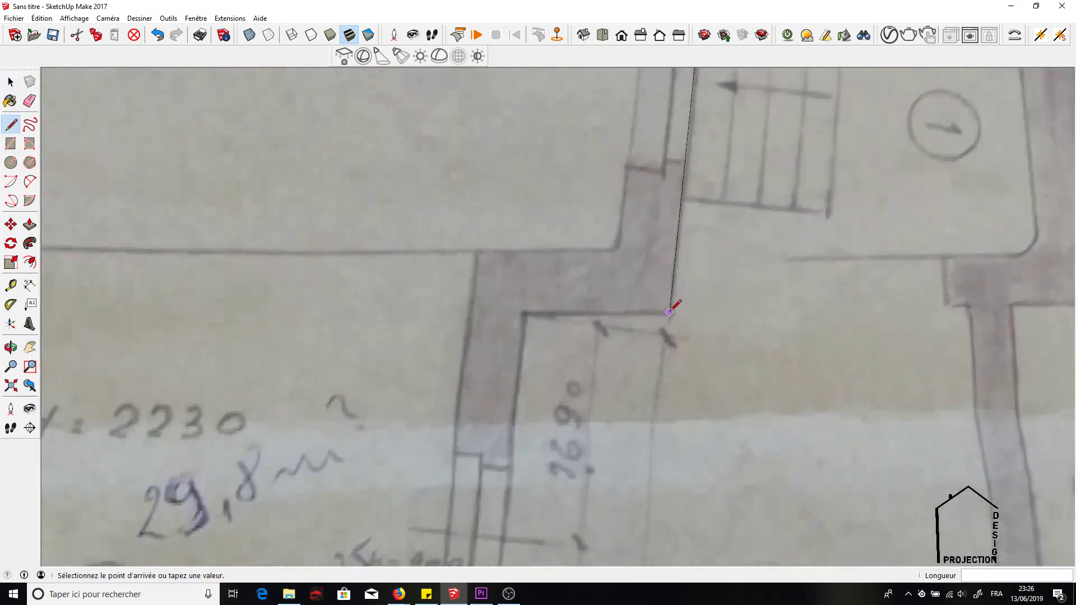
click(671, 314)
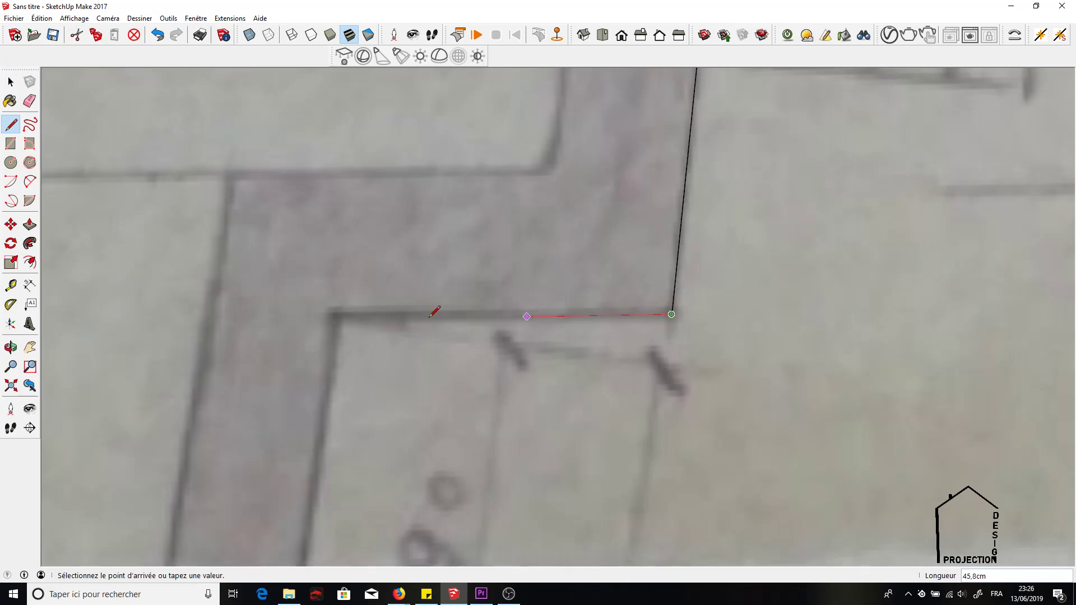
click(333, 320)
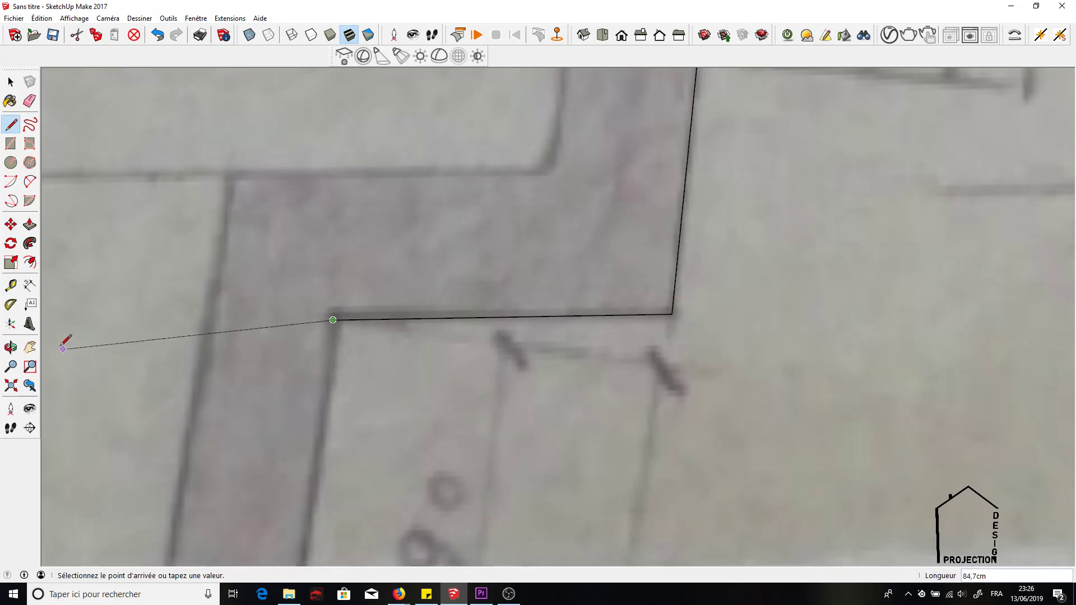
Step: Draw a line about 628 cm long along room 2's outer wall, from the return's inner corner to the plan's lower edge
click(29, 348)
drag(192, 432, 428, 59)
scroll(398, 339, down, 3)
mouse_move(399, 339)
mouse_down()
mouse_move(435, 151)
mouse_move(365, 160)
mouse_up()
scroll(435, 243, down, 3)
click(11, 124)
click(415, 70)
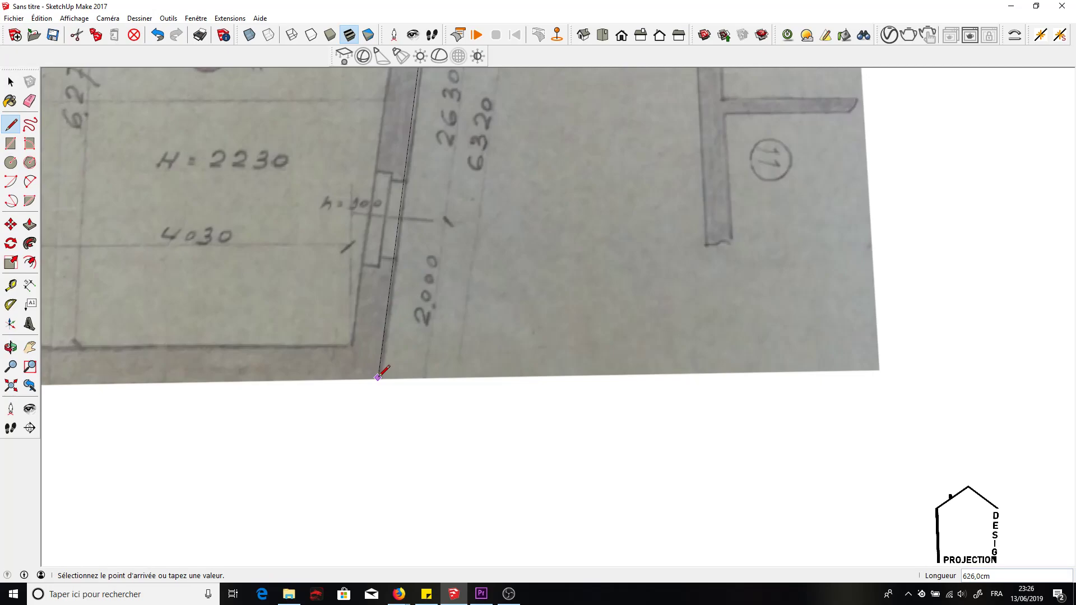
scroll(375, 367, up, 5)
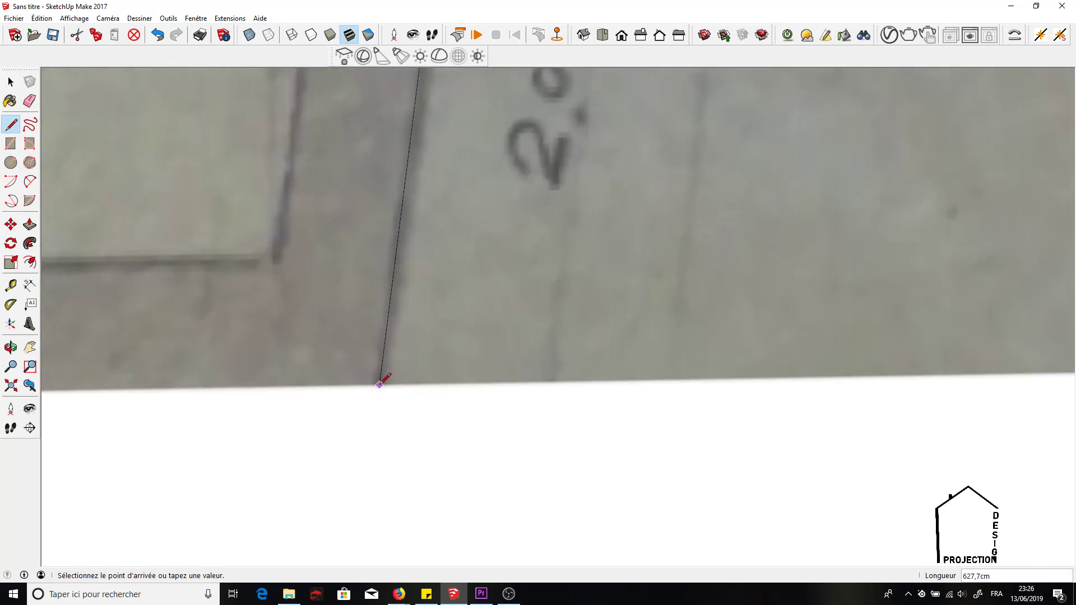
click(378, 385)
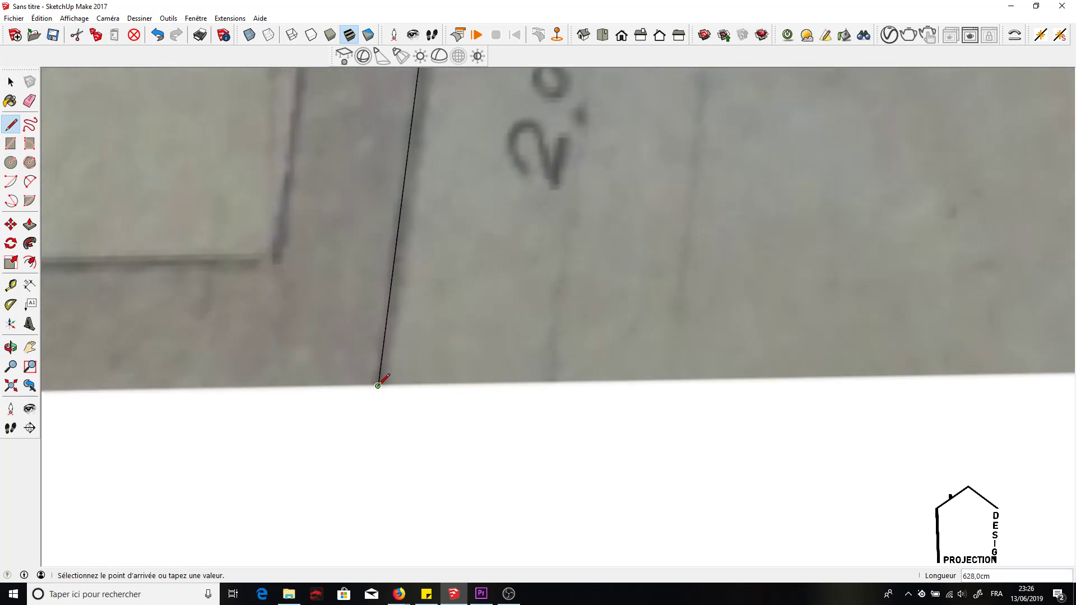
Step: Draw a line along room 2's lower outer wall to the wall separating it from room 4
click(30, 347)
drag(106, 329, 444, 298)
scroll(444, 297, down, 2)
drag(322, 291, 624, 304)
scroll(624, 305, down, 2)
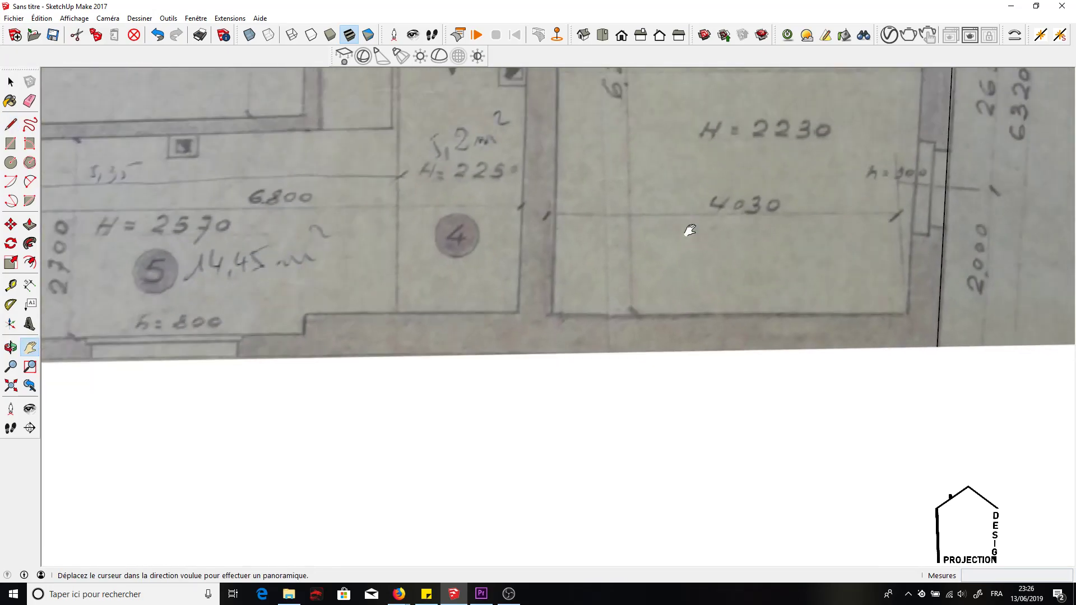
drag(614, 208, 488, 149)
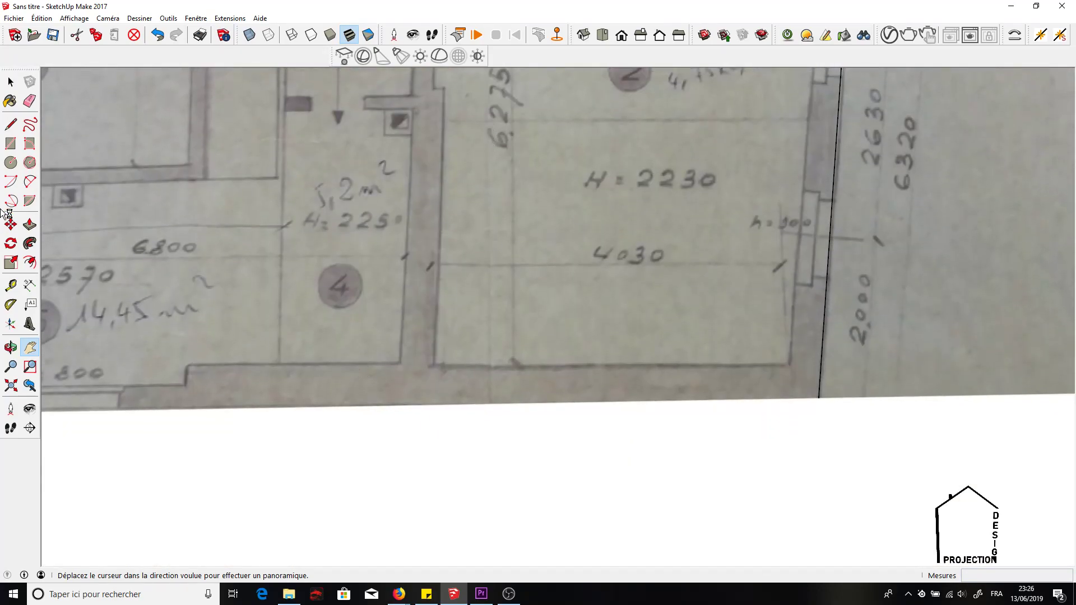
click(10, 124)
click(819, 398)
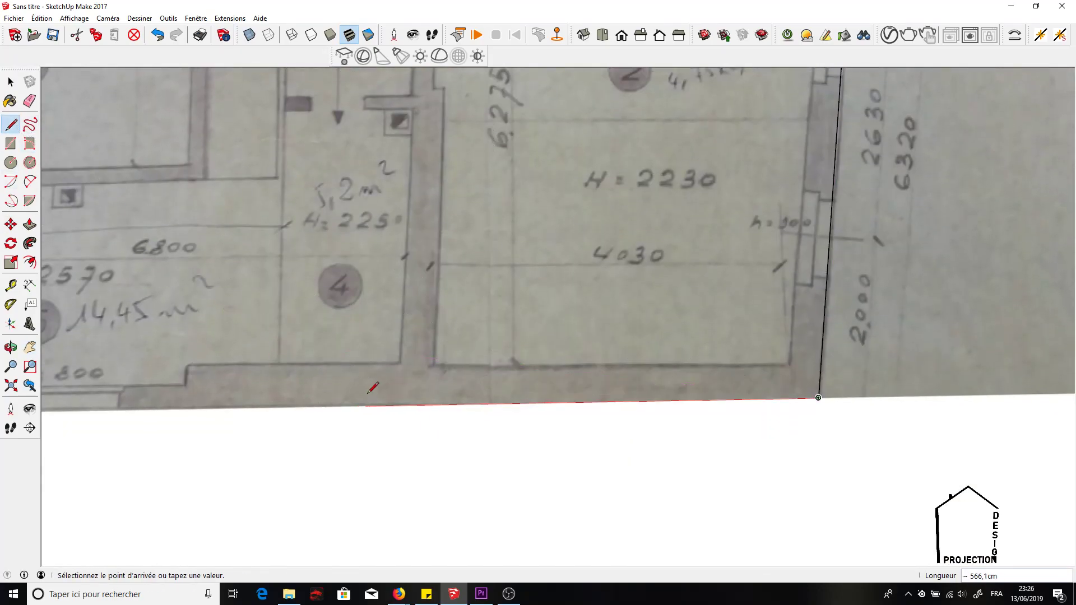
click(399, 404)
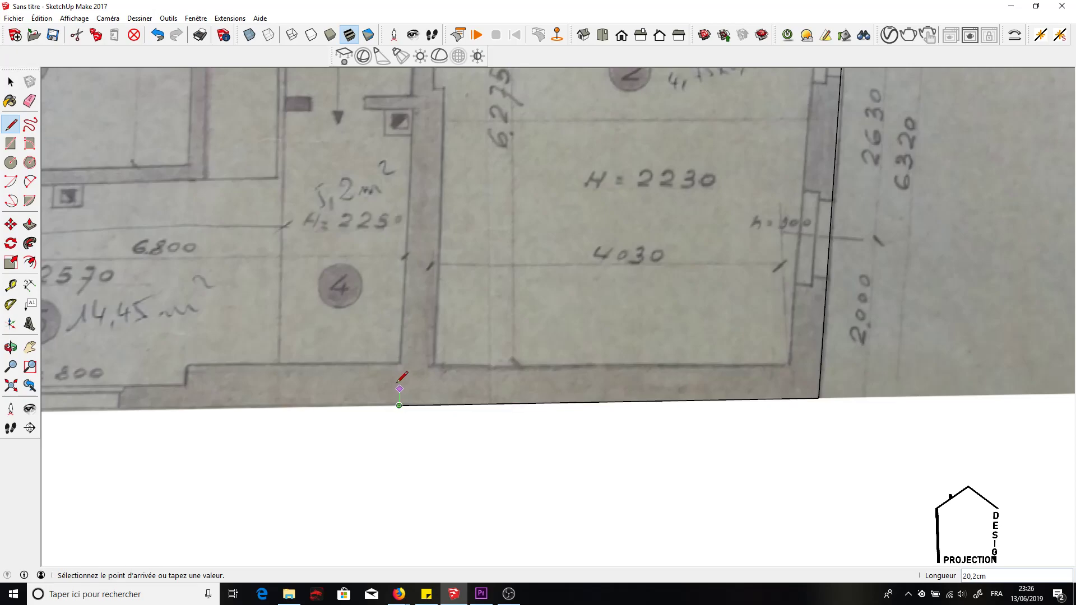
Step: Trace the wall face between room 2 and rooms 4 and 3, up to the underside of the thick wall above room 3
click(400, 363)
scroll(425, 90, up, 3)
key(h)
drag(216, 179, 317, 418)
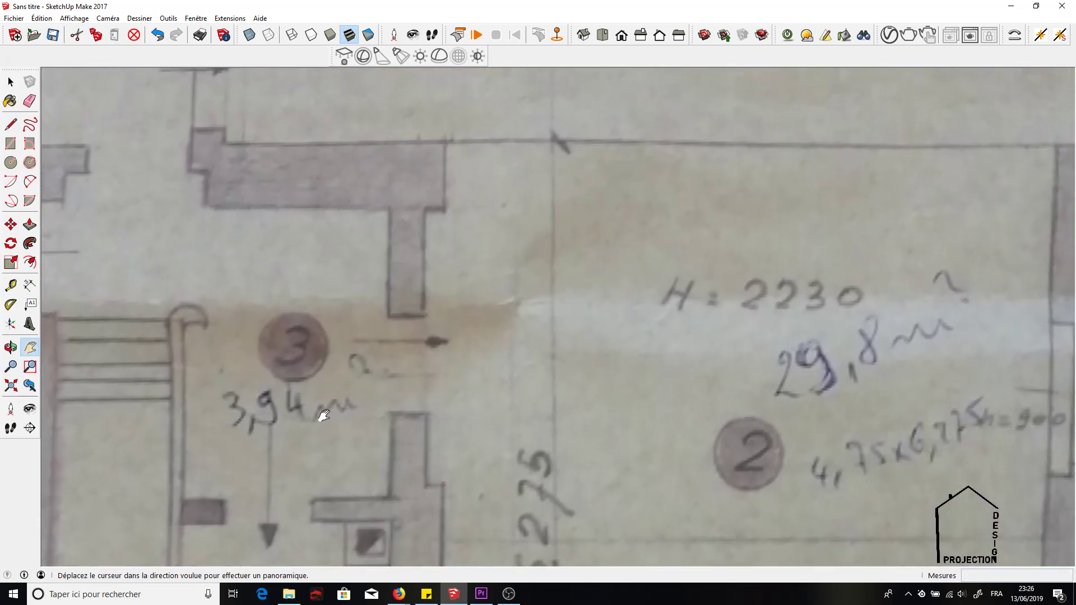
click(10, 126)
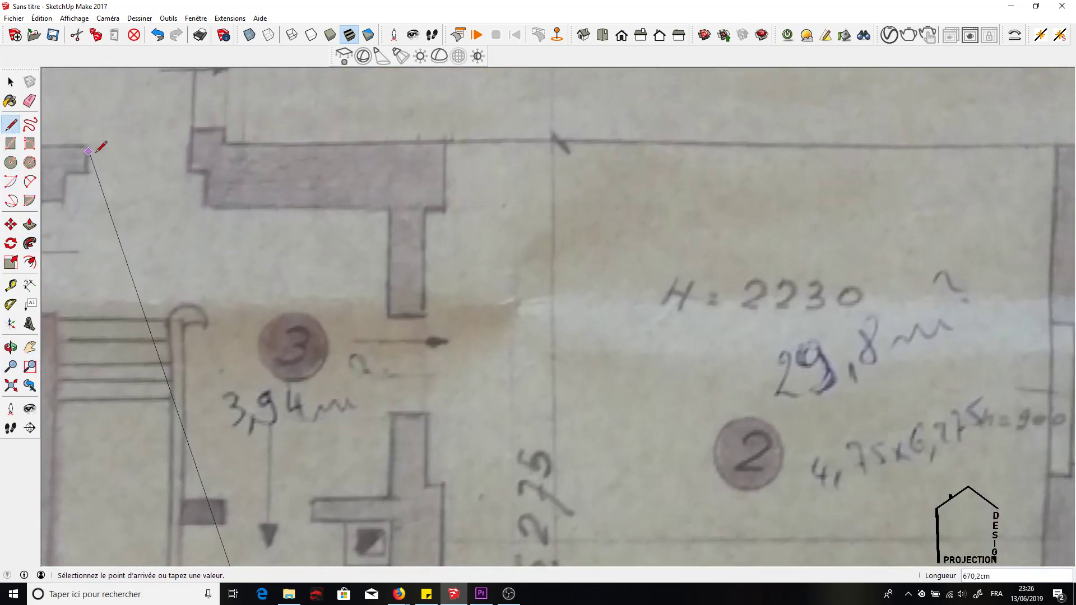
click(390, 209)
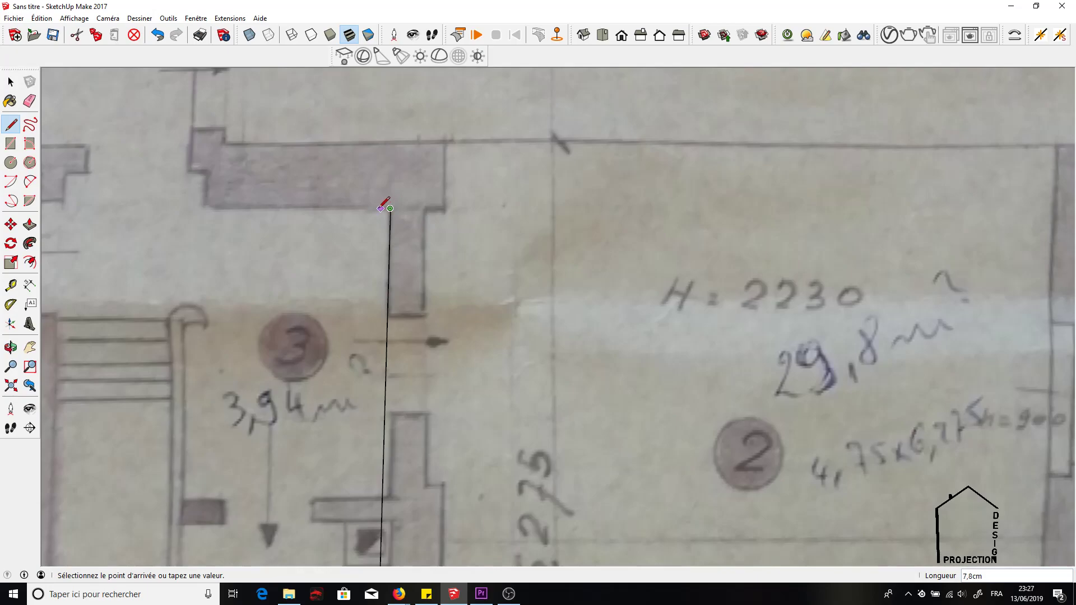
Step: Trace the stepped end of the thick wall above room 3 and close the outline at room 1's upper outer corner
click(206, 208)
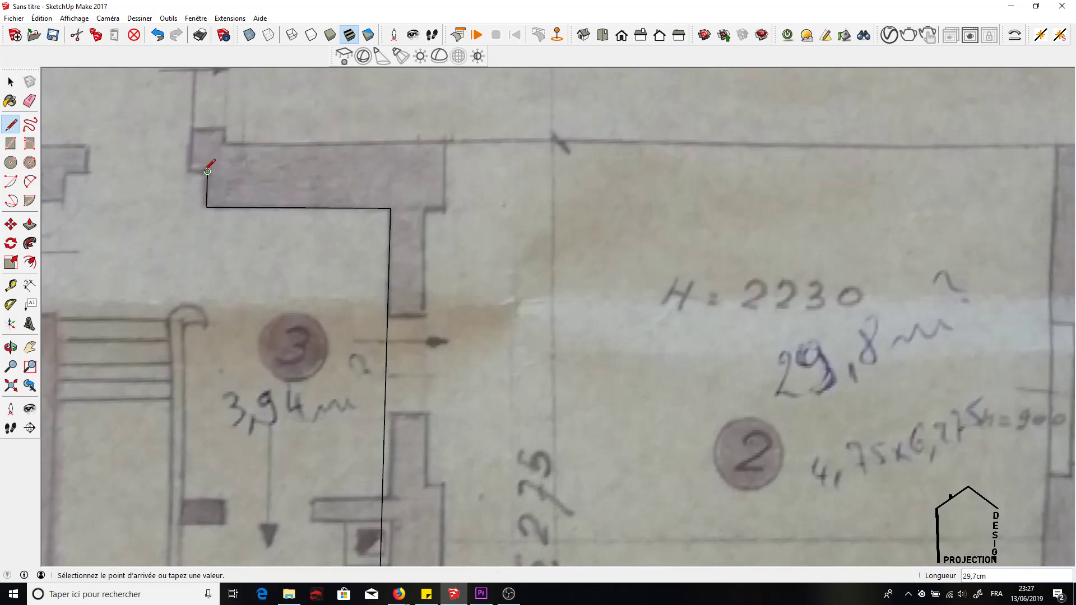
click(189, 171)
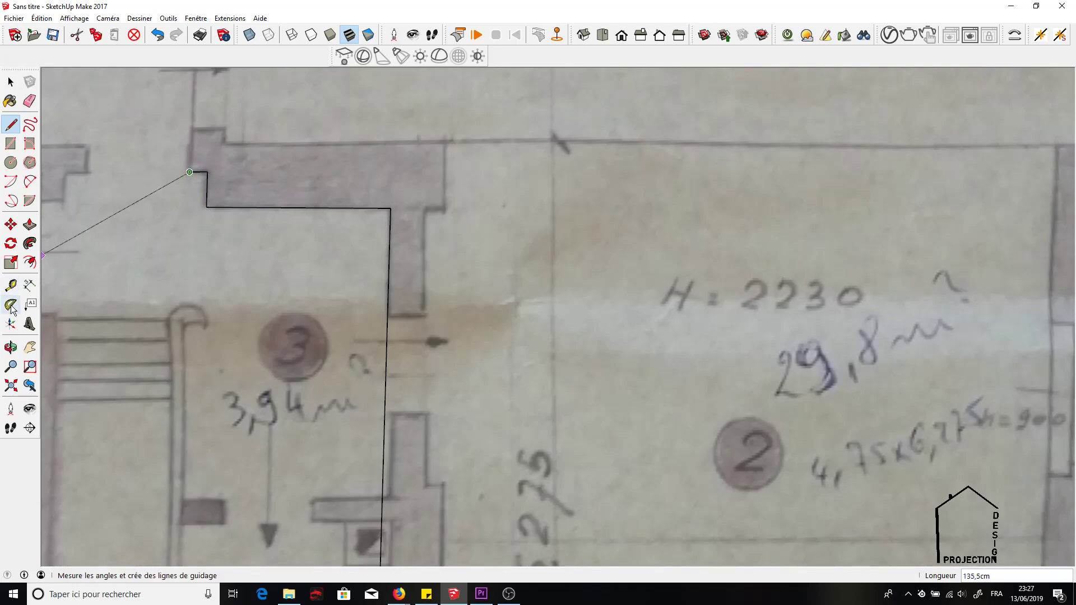
click(28, 347)
drag(144, 228, 240, 424)
click(9, 124)
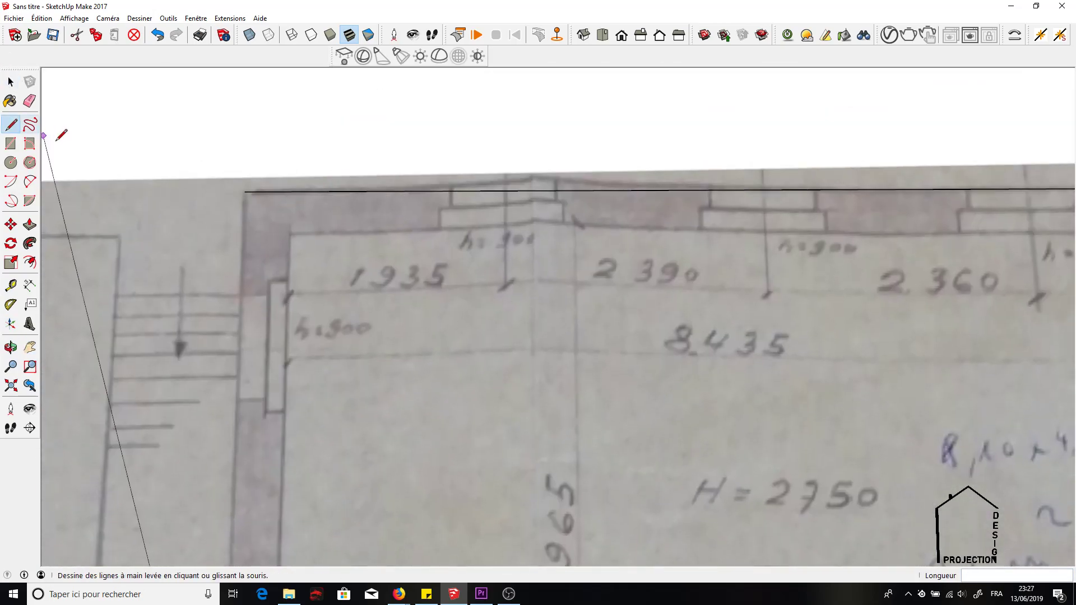
click(245, 191)
scroll(277, 155, down, 6)
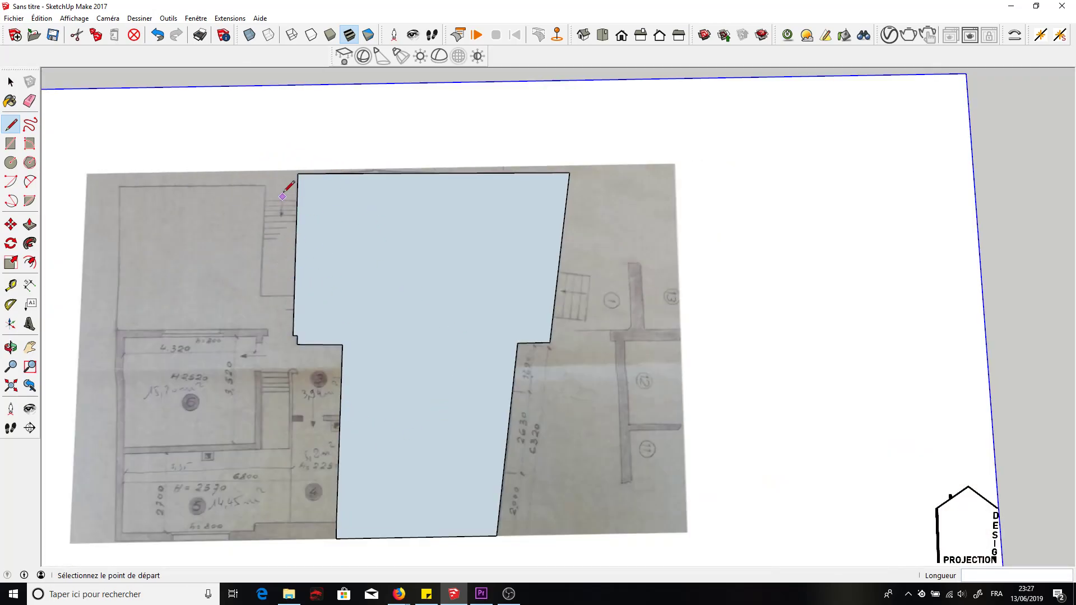
Step: Hide the Styles toolbar and show it again
click(30, 347)
drag(252, 344, 235, 329)
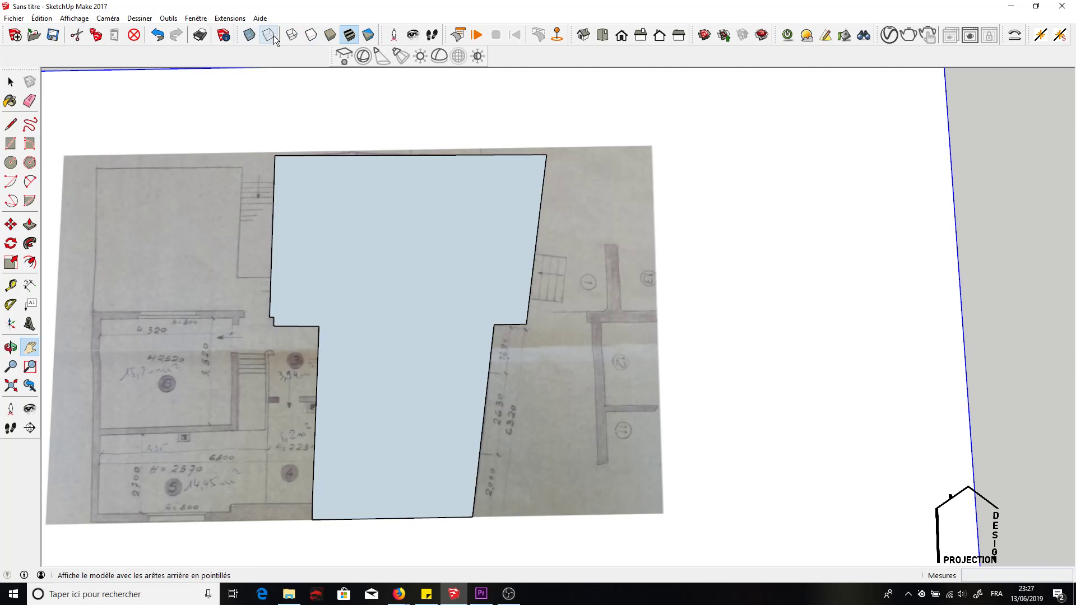
right_click(247, 54)
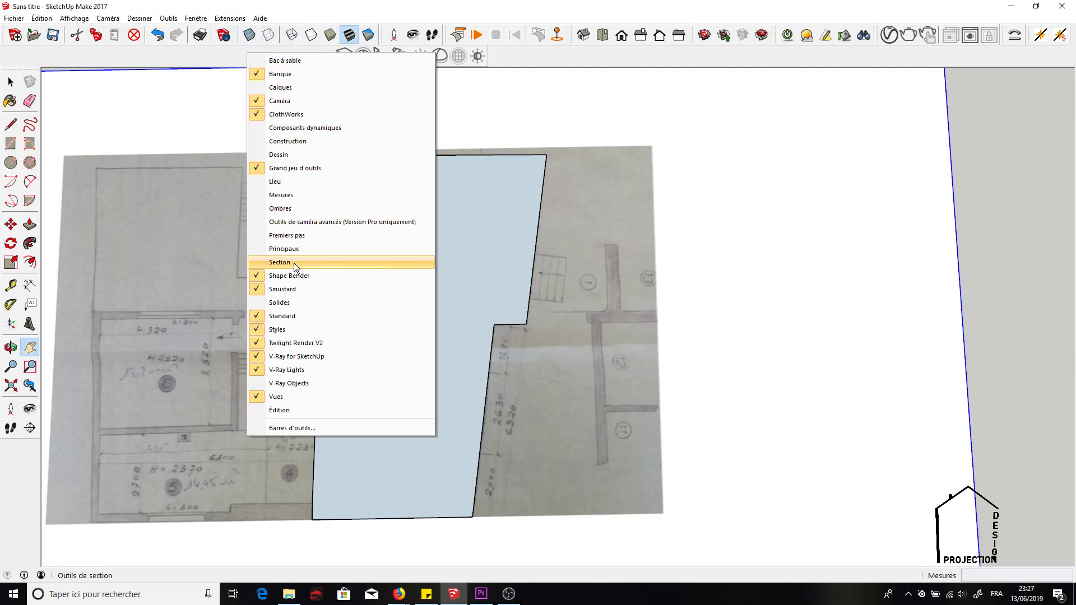
click(288, 328)
right_click(274, 35)
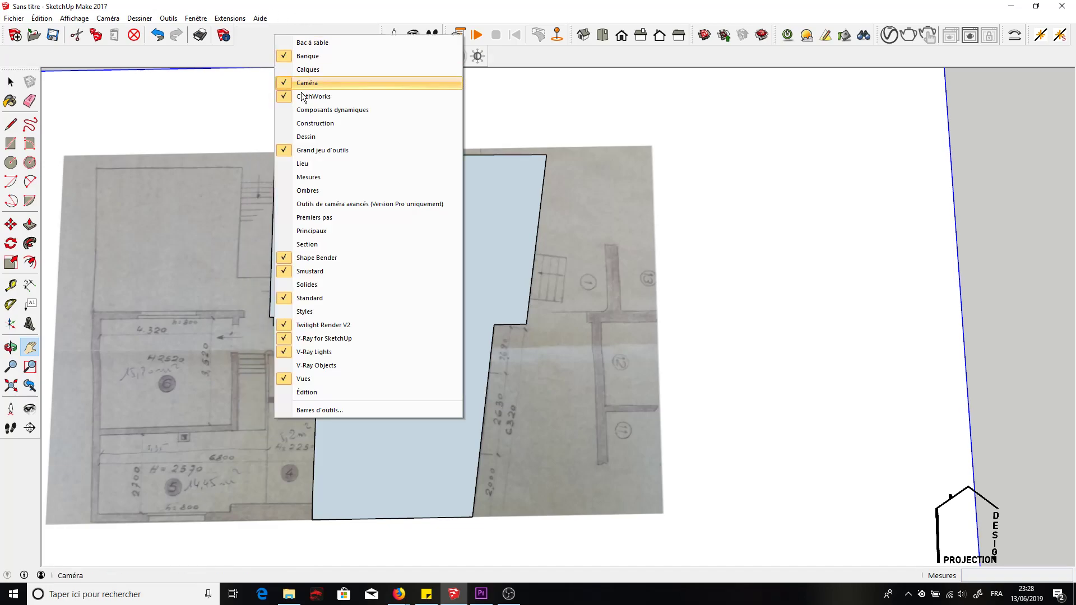
click(328, 307)
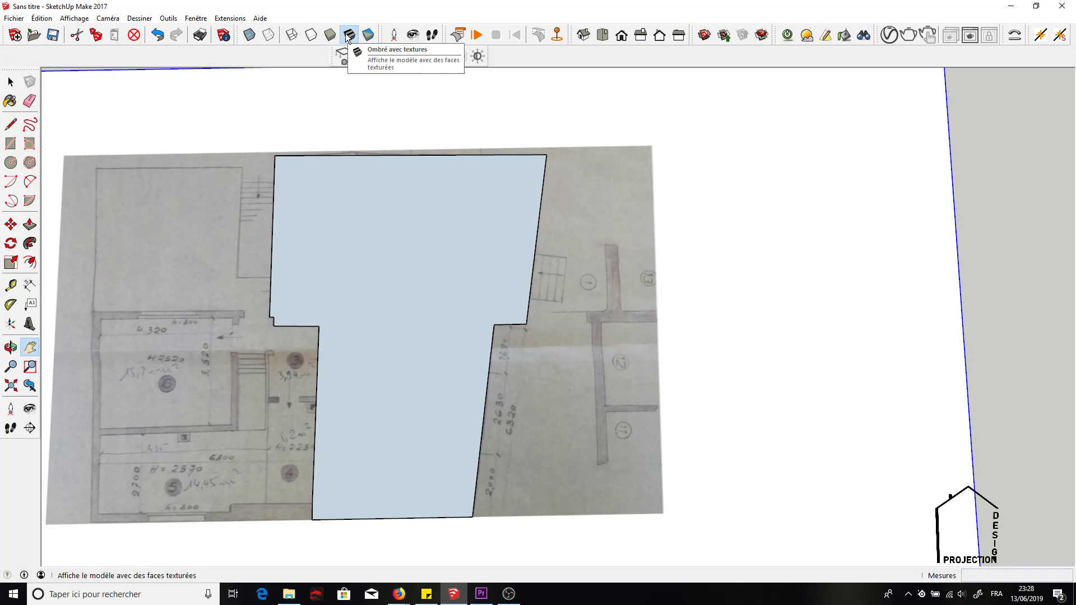
Step: Switch the faces to X-ray display and check the traced outline of rooms 1 and 2 against the plan underneath
click(249, 35)
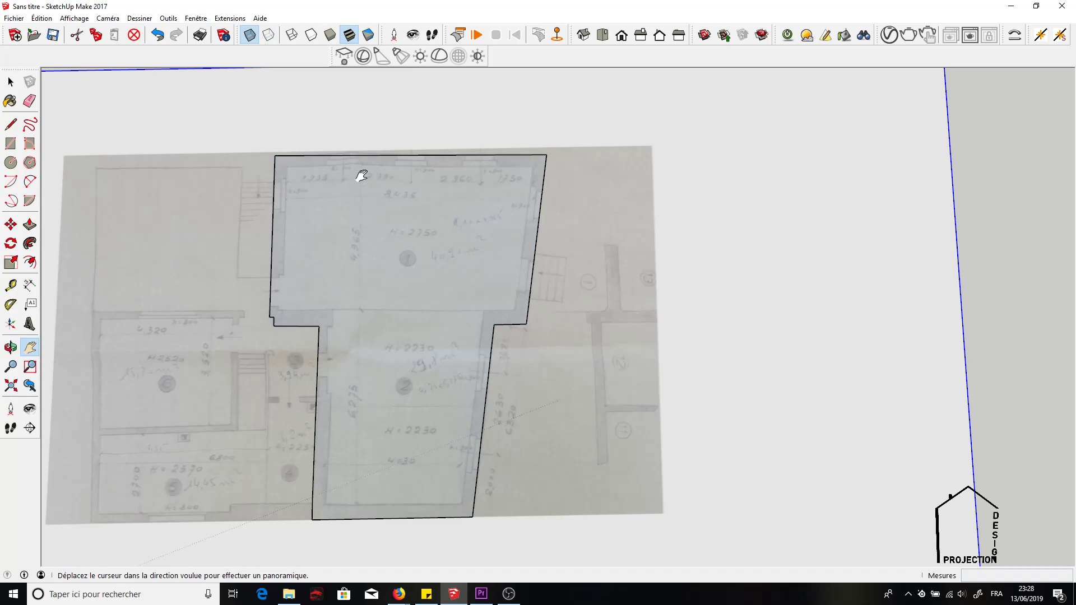
scroll(361, 177, up, 10)
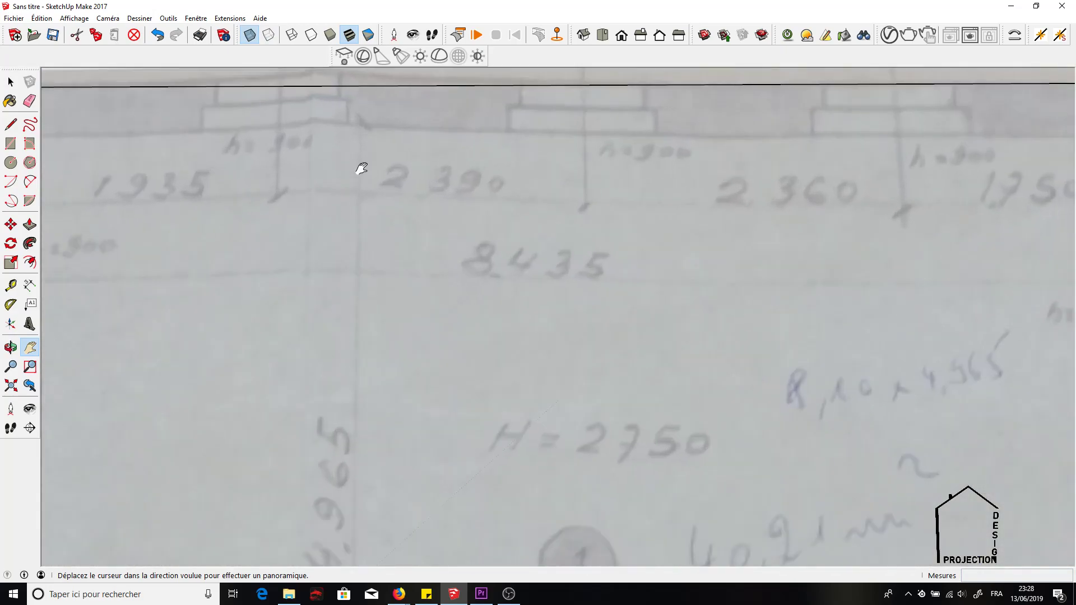
scroll(362, 168, down, 10)
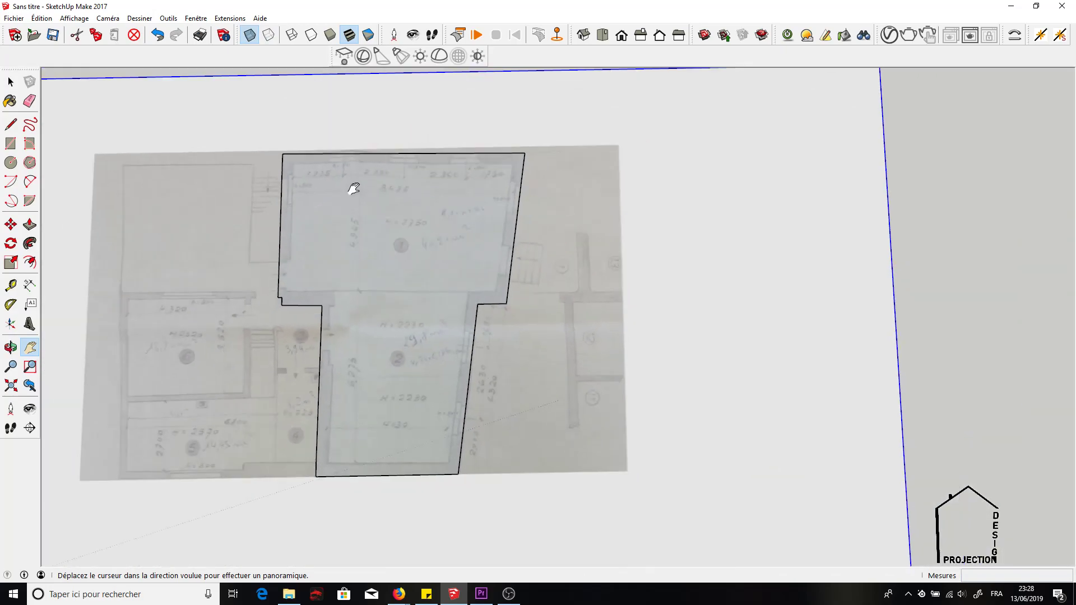
scroll(353, 213, up, 5)
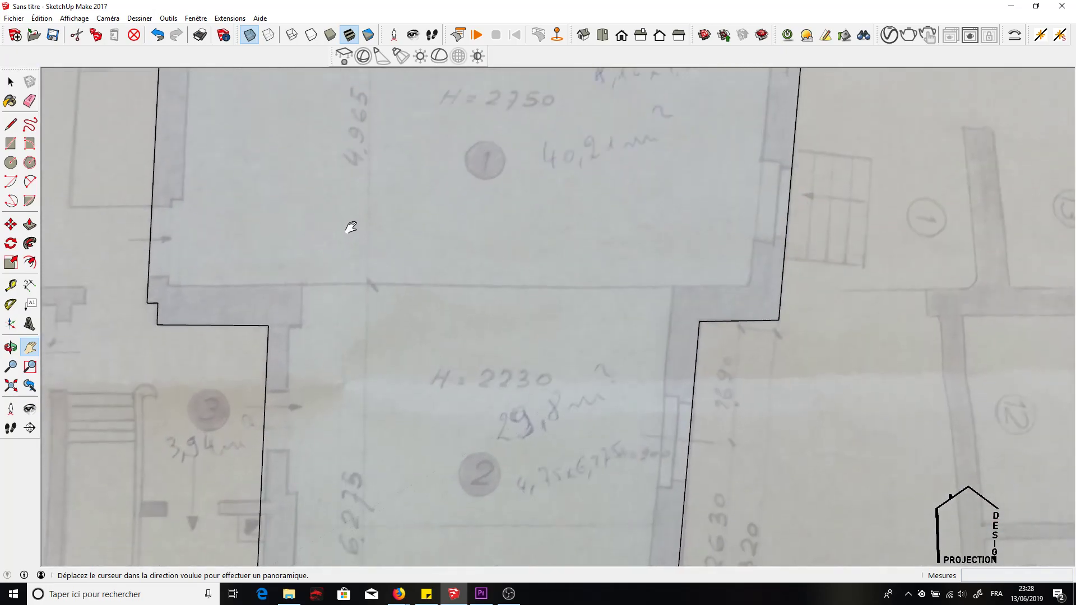
drag(348, 217, 322, 224)
scroll(314, 191, up, 2)
drag(303, 161, 298, 315)
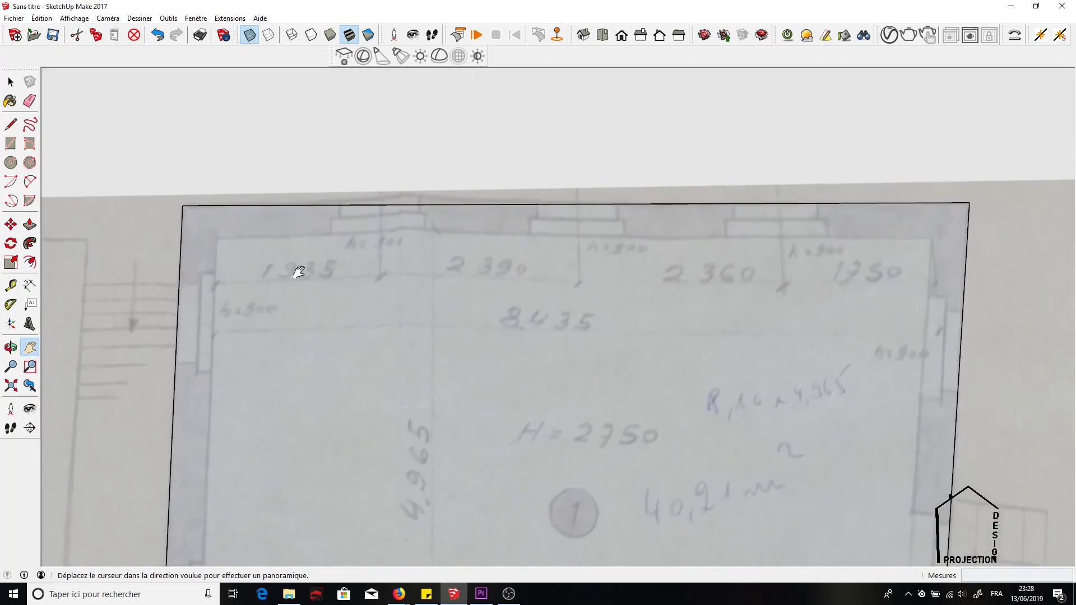
scroll(299, 272, up, 1)
scroll(315, 226, down, 3)
drag(334, 245, 299, 247)
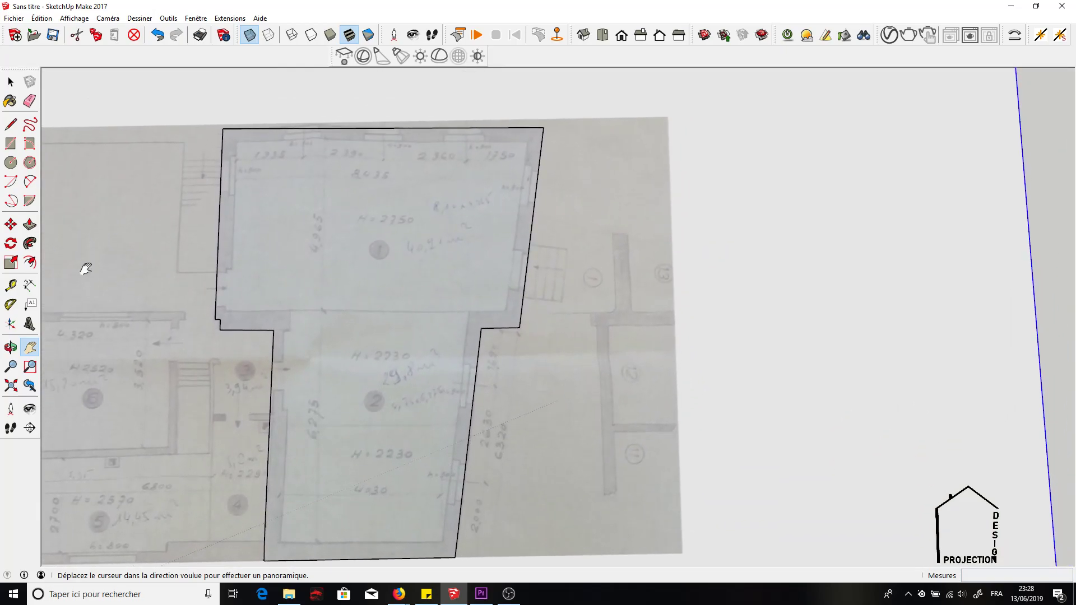
click(30, 262)
click(231, 246)
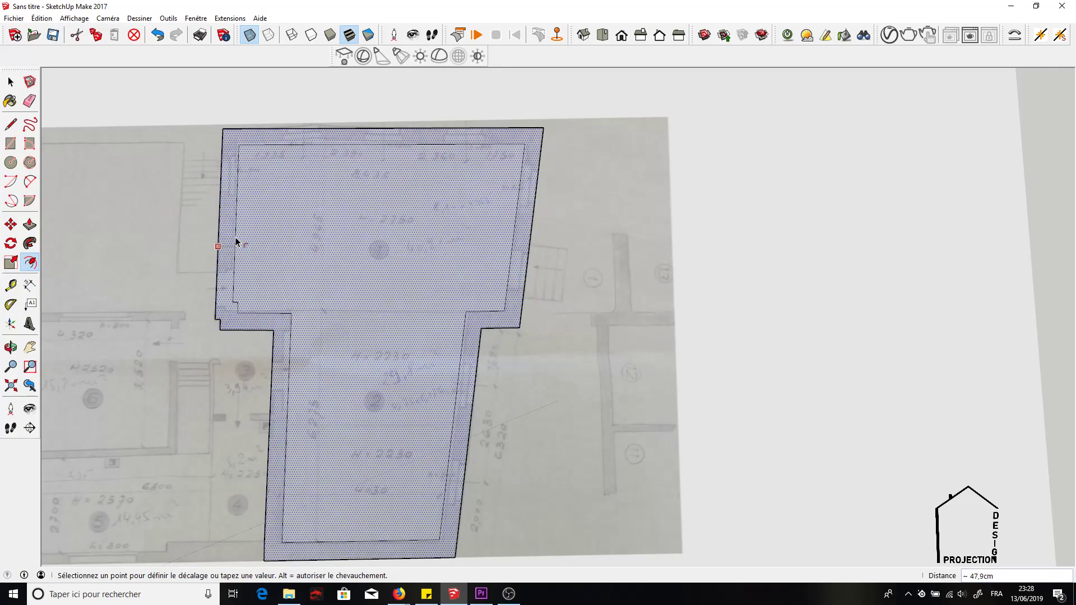
scroll(236, 242, up, 2)
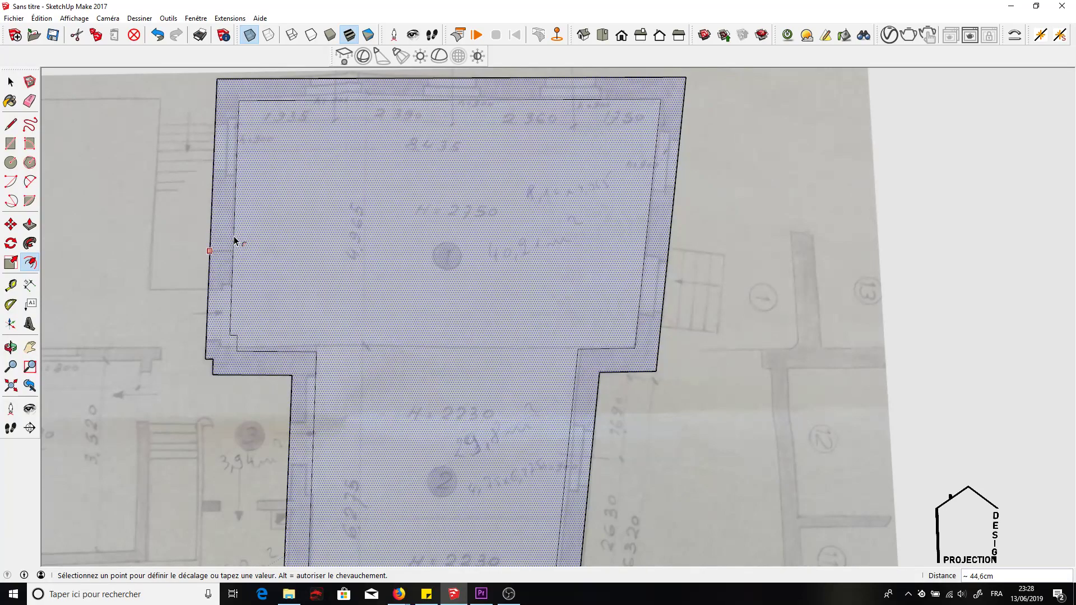
Step: Trace the inner face of room 1's slanted right-hand wall with the Line tool, from the inner corner beside the 1,750 dimension to the lower corner
click(7, 127)
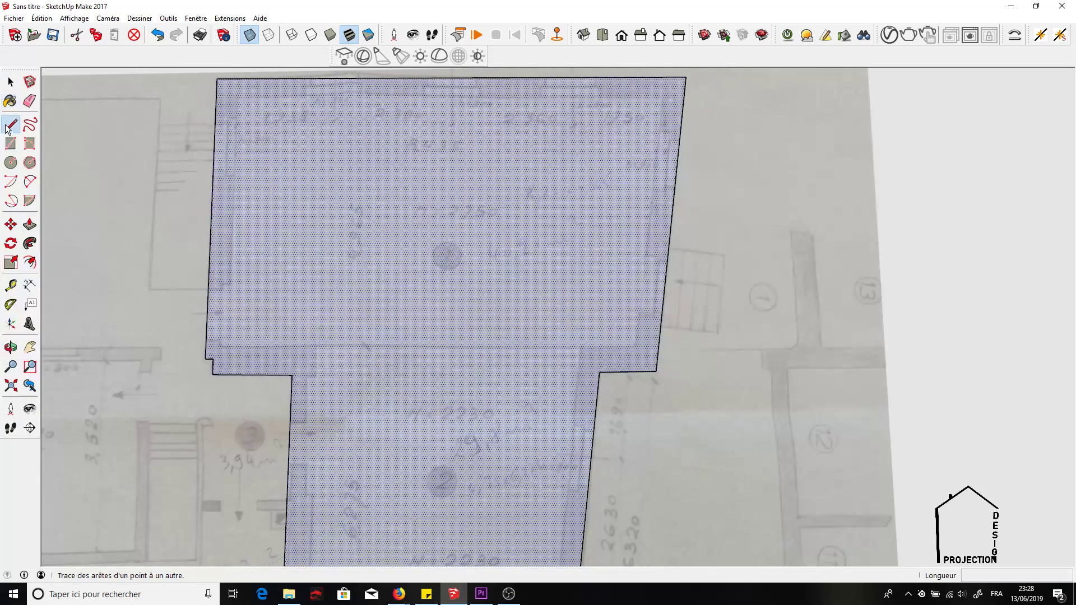
scroll(243, 93, up, 8)
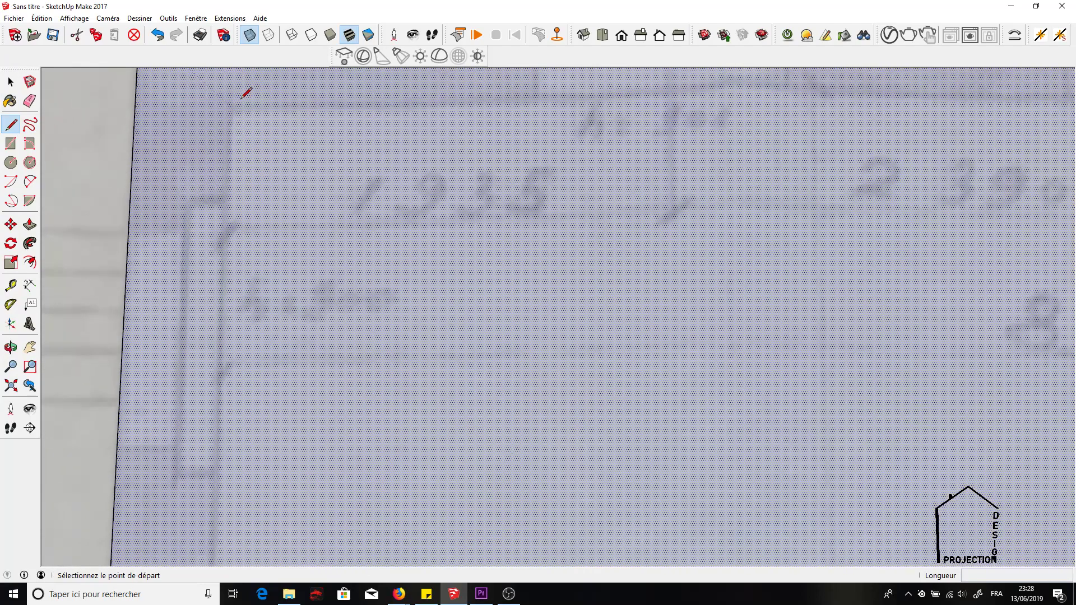
scroll(244, 94, up, 3)
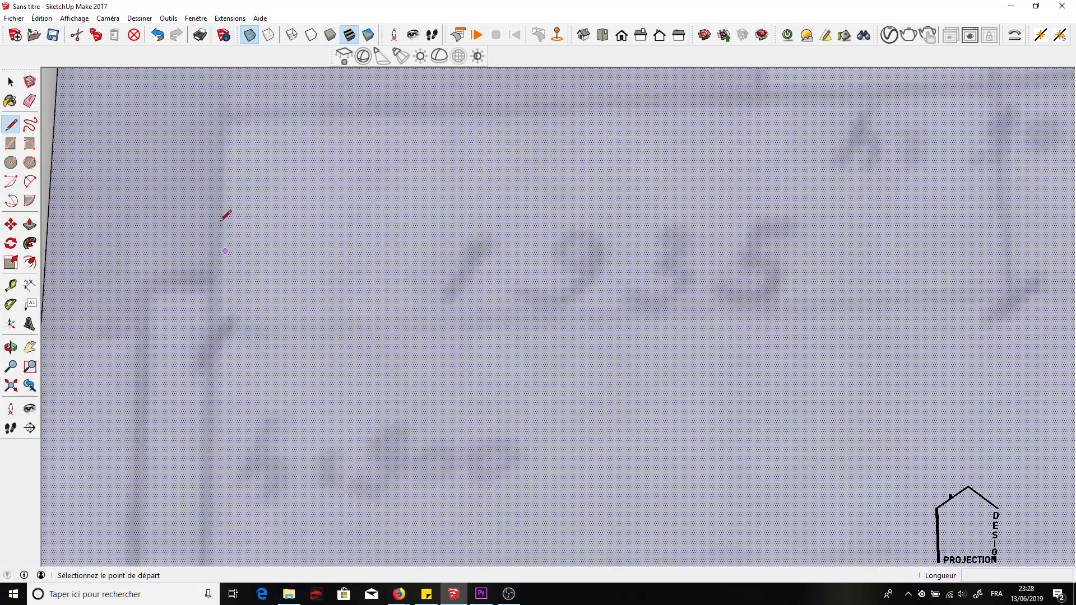
scroll(231, 245, down, 5)
click(30, 348)
drag(598, 207, 181, 253)
scroll(423, 198, up, 2)
key(a)
key(l)
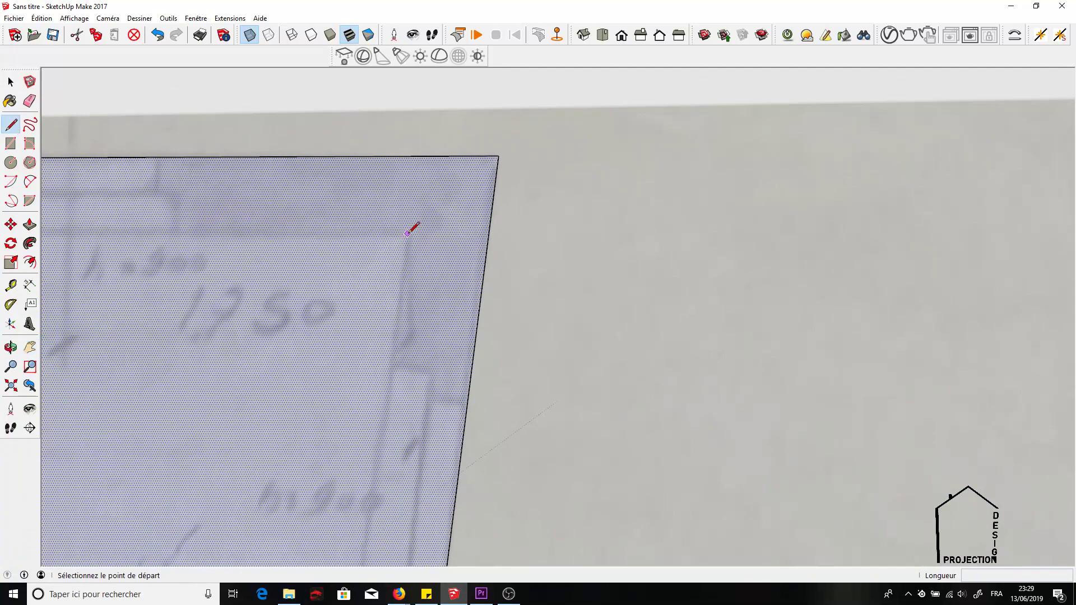
scroll(408, 234, up, 2)
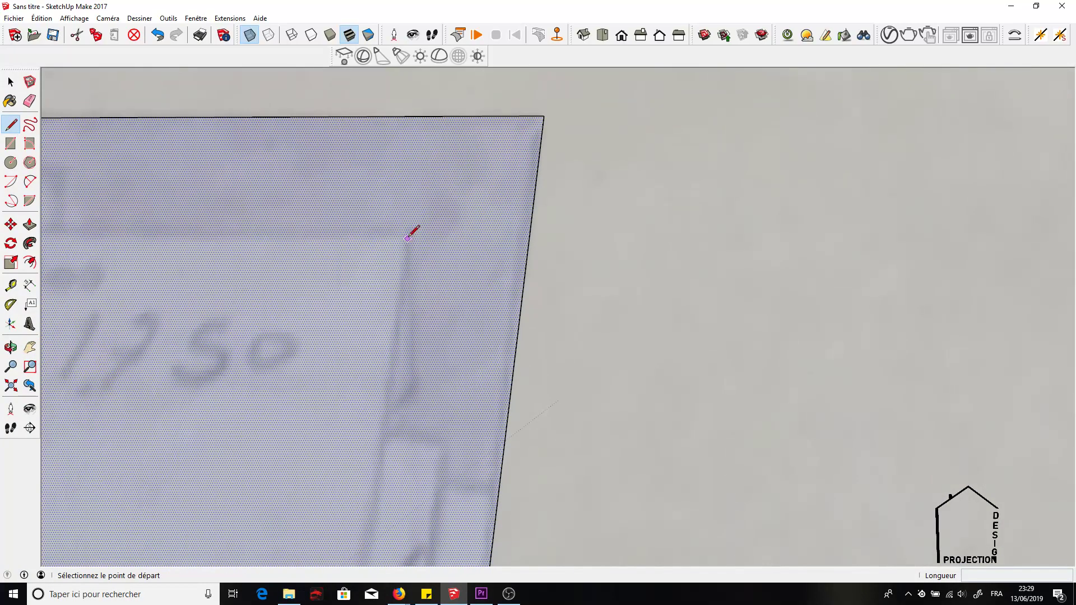
click(407, 236)
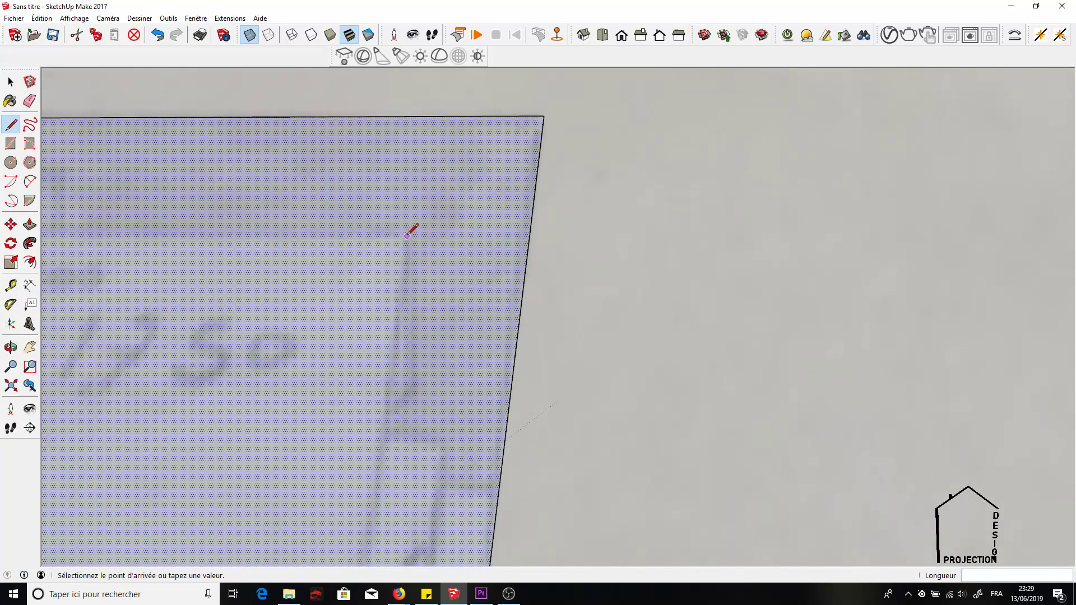
click(35, 354)
mouse_move(323, 437)
mouse_down()
mouse_move(445, 221)
mouse_move(455, 116)
mouse_up()
scroll(432, 268, down, 2)
drag(422, 443, 467, 164)
drag(402, 457, 421, 328)
drag(405, 463, 455, 106)
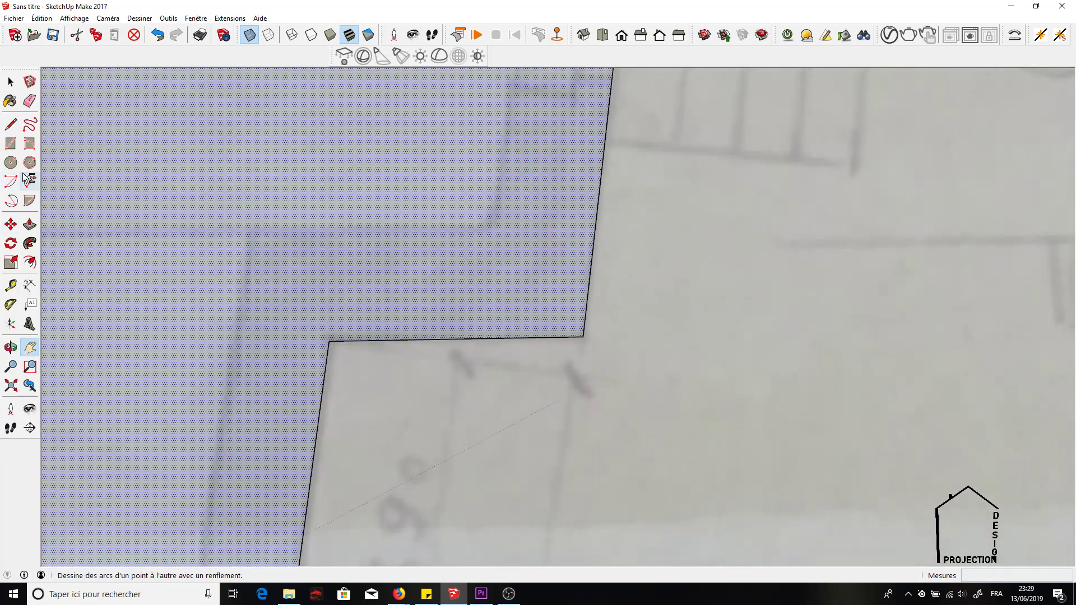
click(12, 128)
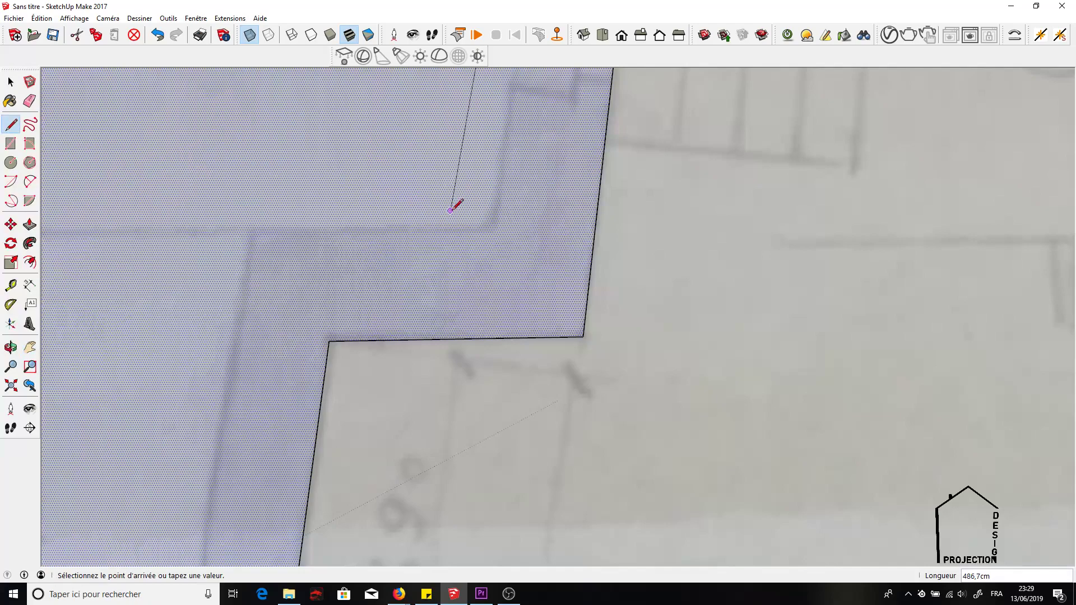
click(491, 230)
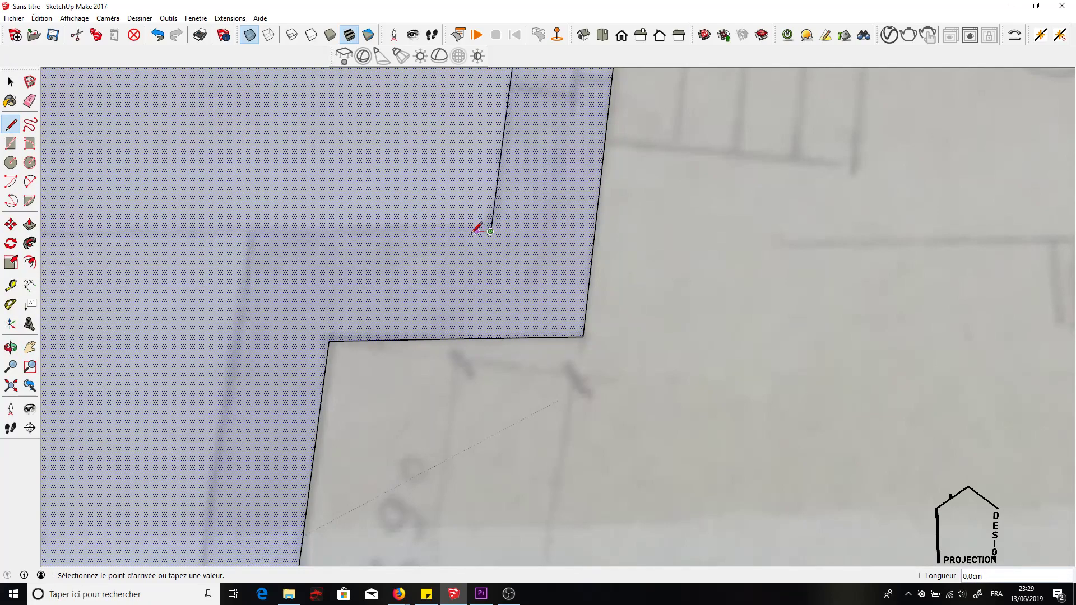
Step: Trace the inner return from room 1 to room 2, plus room 2's slanted right-hand wall face down to its lower inner corner
click(254, 235)
click(29, 352)
drag(244, 412, 471, 25)
drag(379, 365, 459, 37)
drag(411, 377, 419, 61)
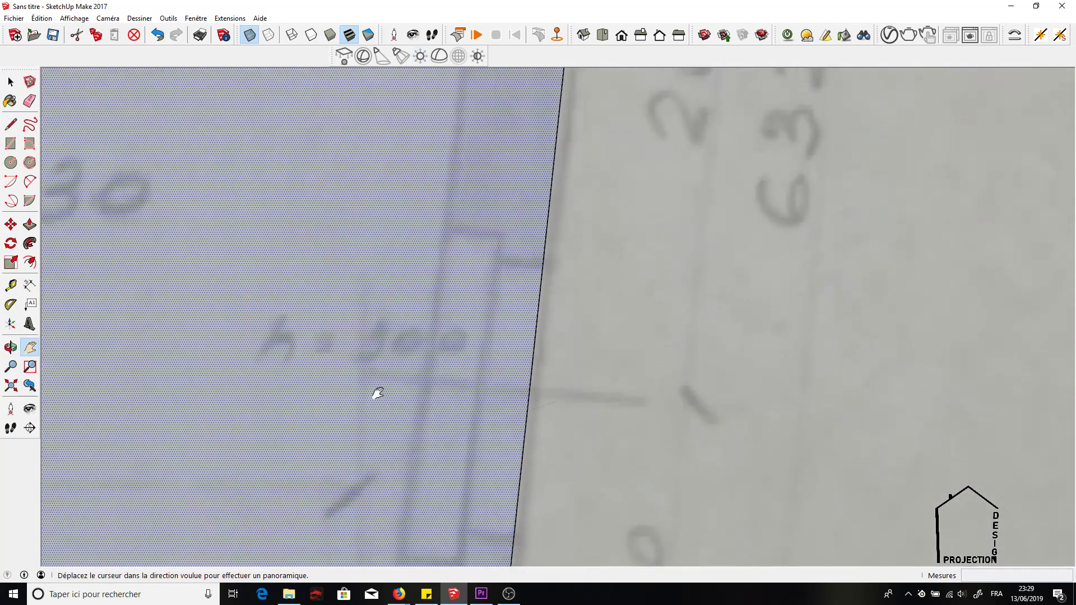
drag(377, 386, 403, 129)
drag(409, 402, 435, 144)
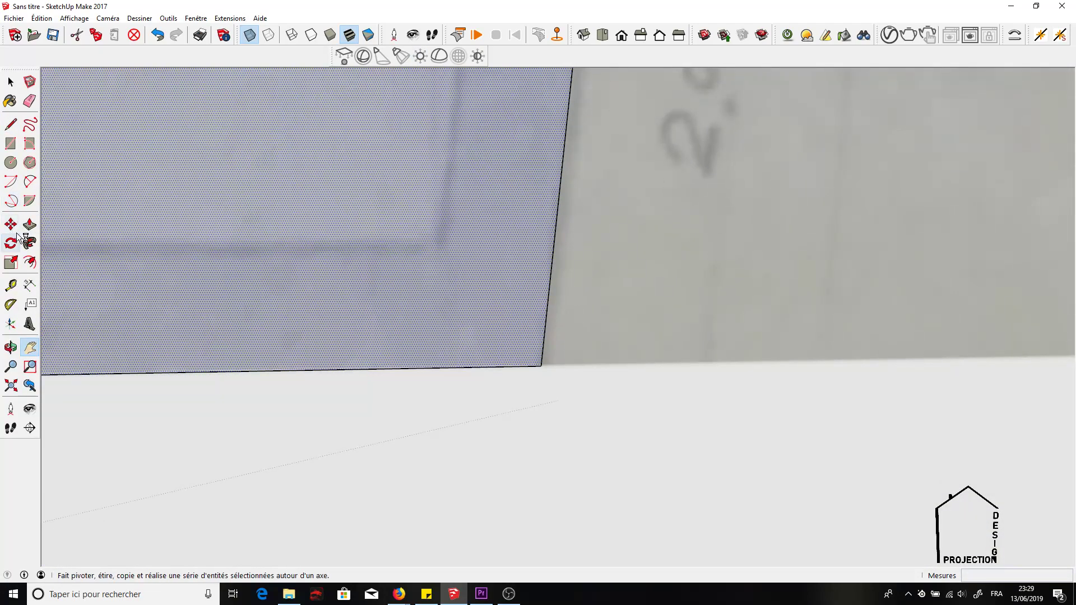
click(11, 123)
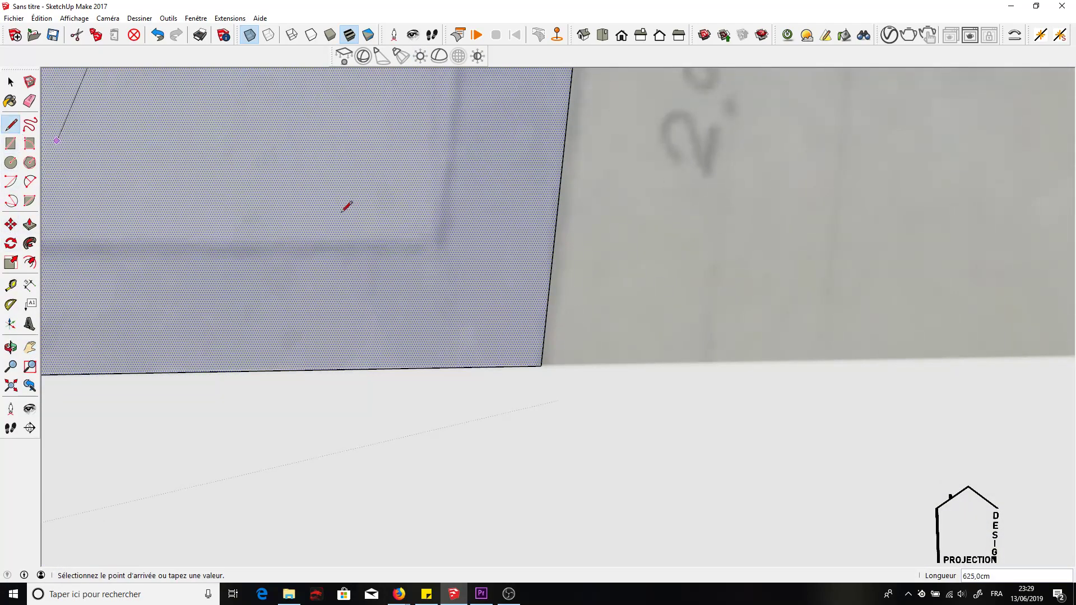
click(436, 247)
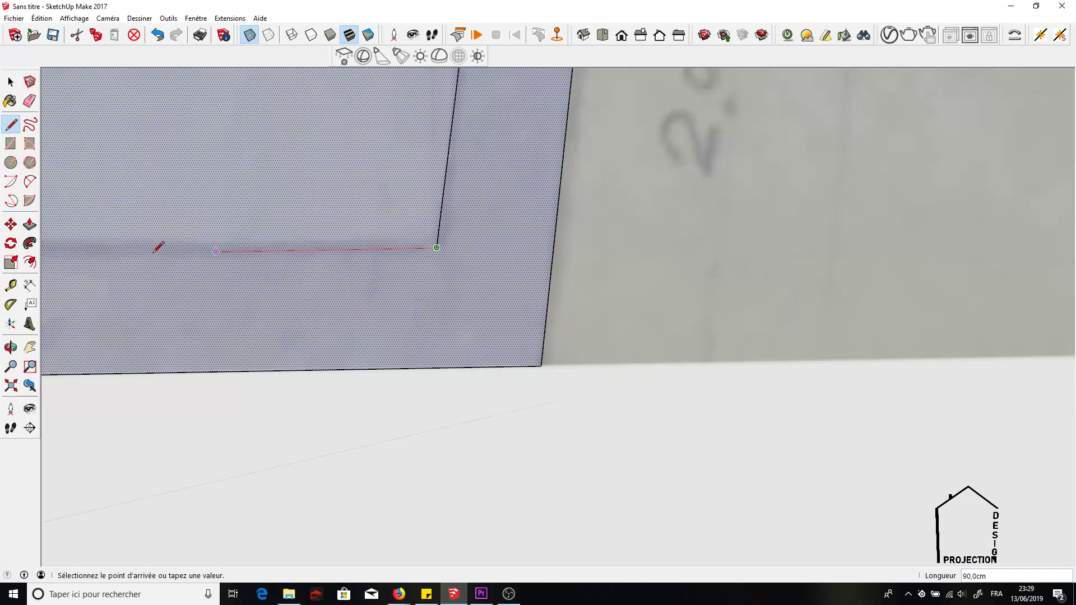
Step: Undo the stray diagonal line and trace the inner face of room 2's bottom wall, about 441 cm long, to the opposite inner corner
click(45, 341)
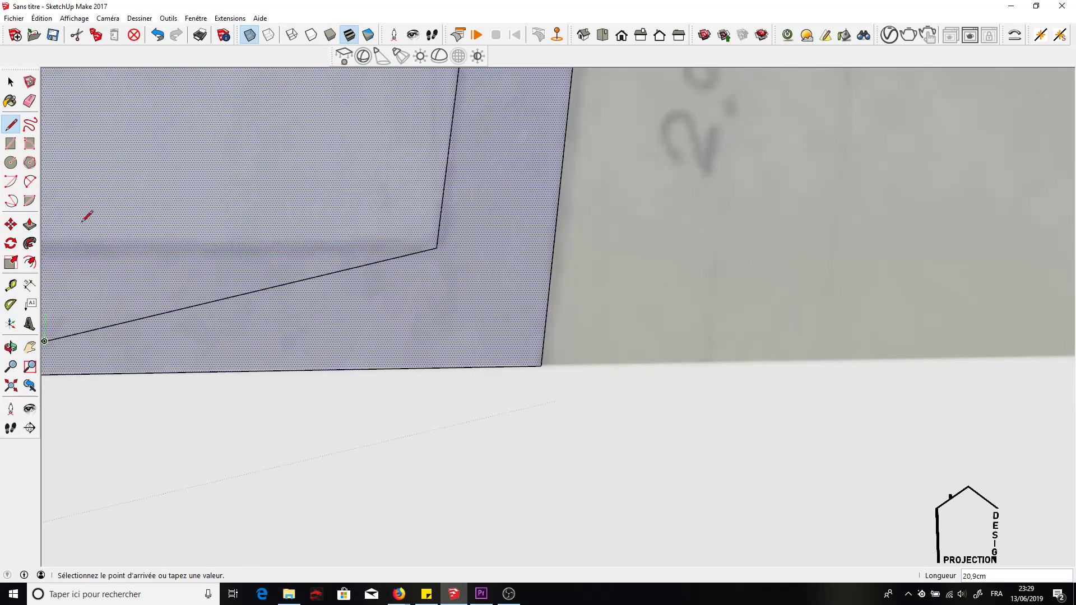
click(158, 35)
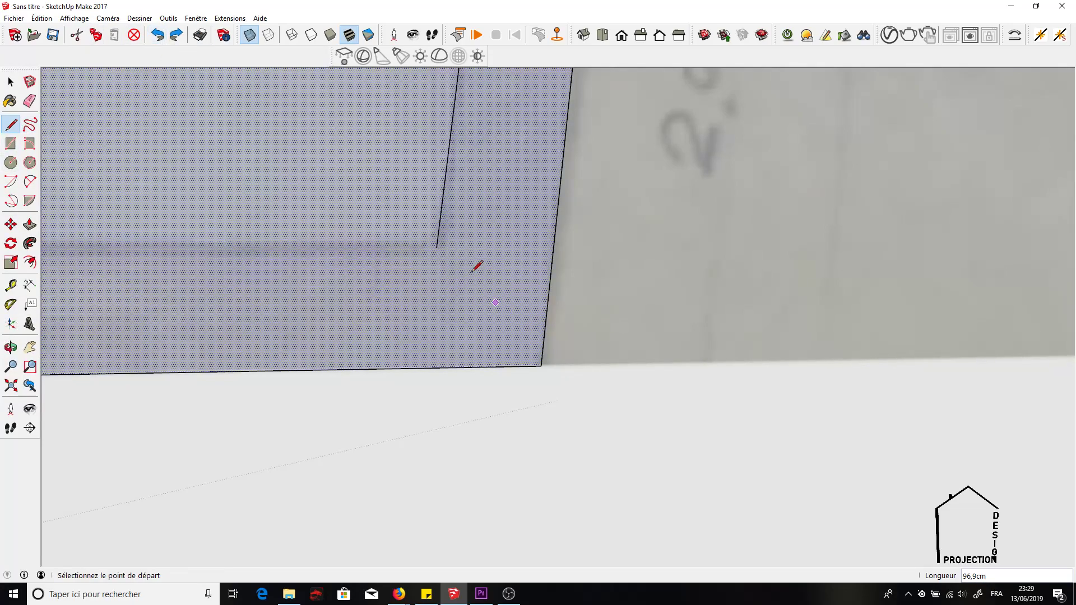
click(436, 247)
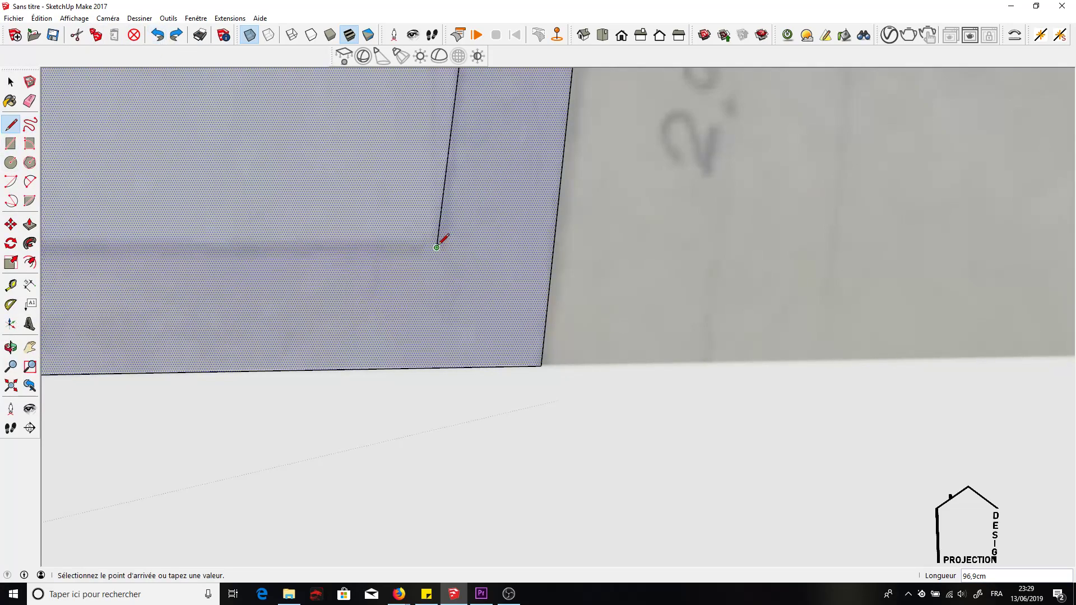
click(30, 347)
drag(329, 219, 889, 275)
drag(512, 264, 961, 240)
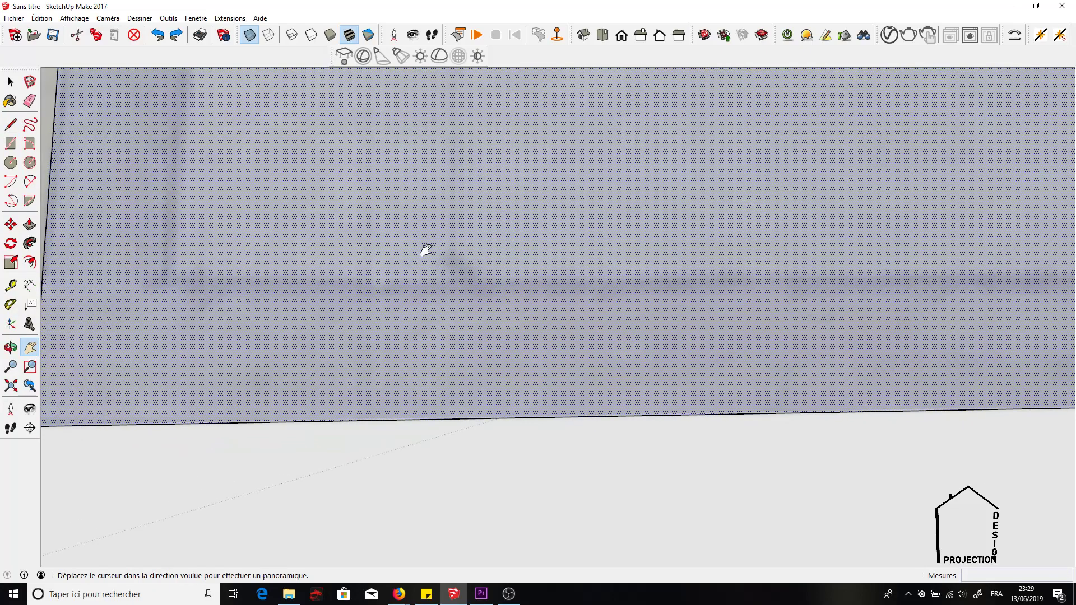
drag(321, 251, 485, 317)
click(11, 125)
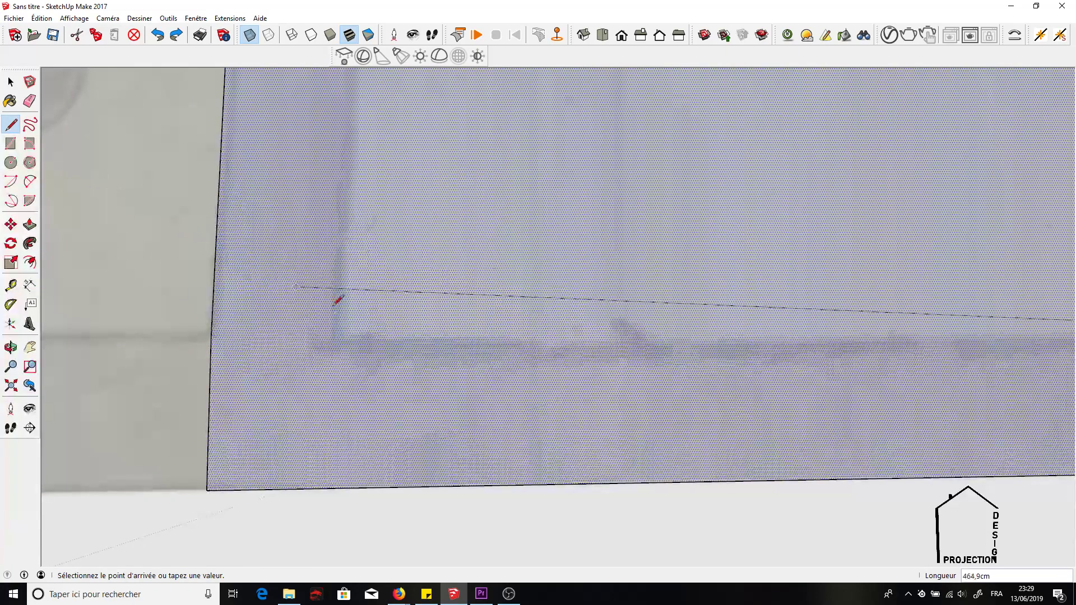
click(334, 340)
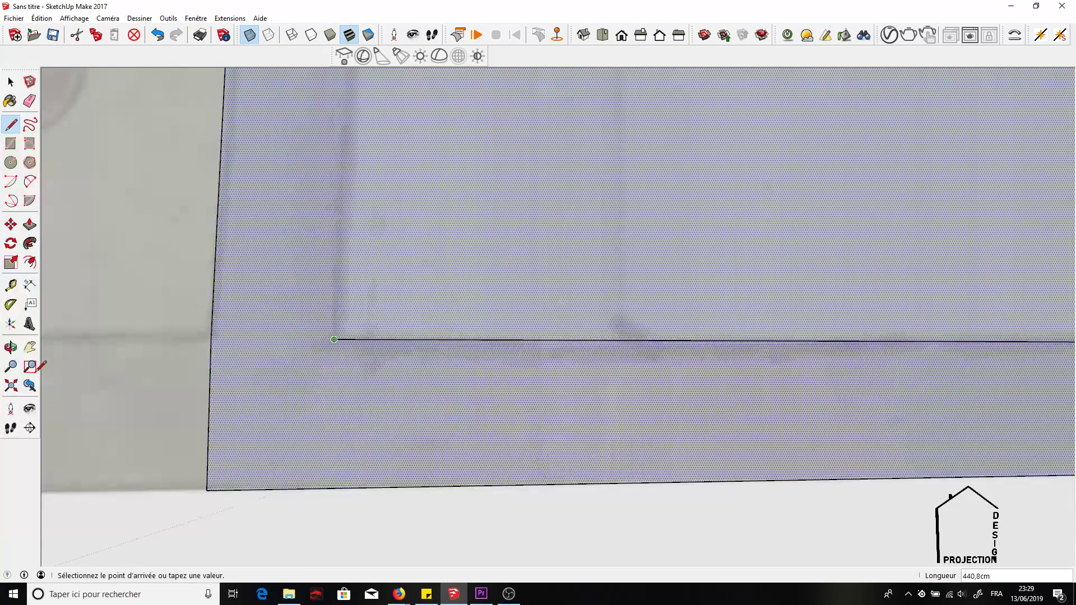
Step: Trace room 2's left-hand inner wall face up to the wall step and across the short setback toward room 3
key(h)
drag(333, 243, 279, 387)
click(11, 124)
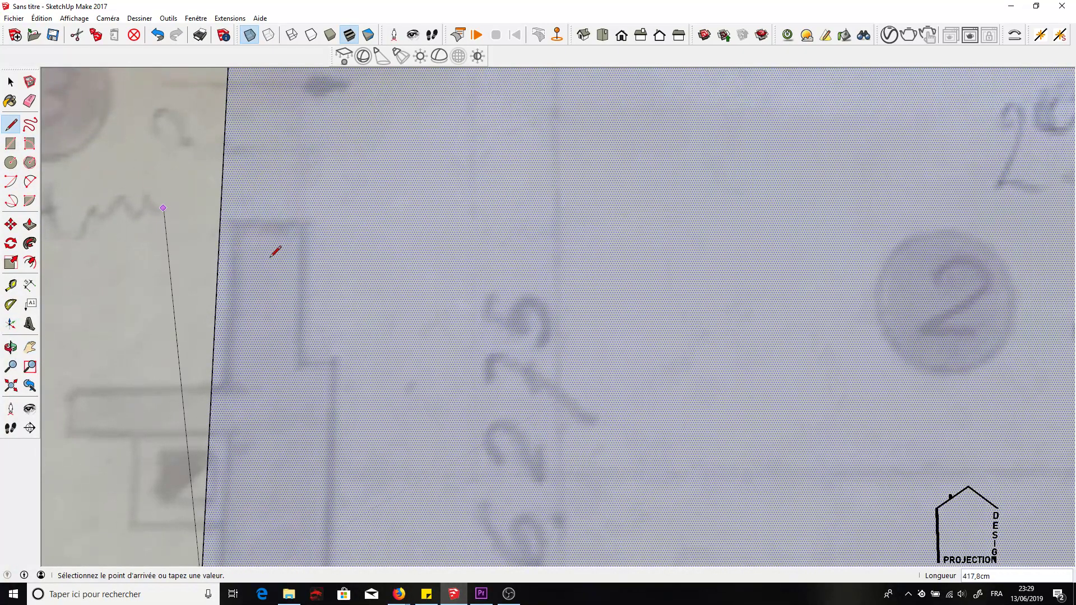
click(335, 364)
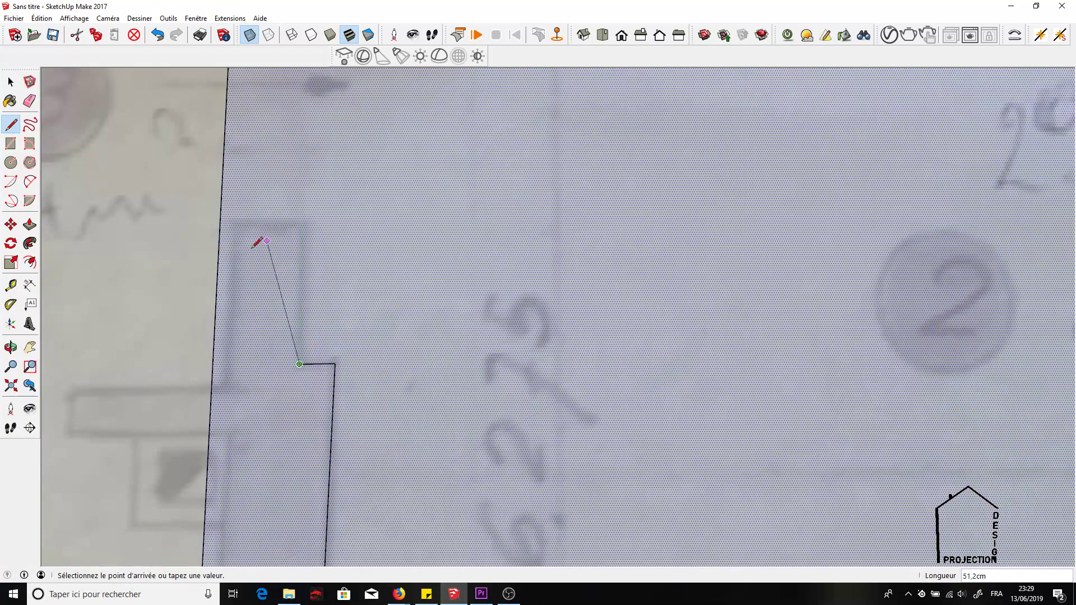
Step: Trace room 2's set-back wall face beside room 3, about 221 cm long, and the short return under the thick wall
click(30, 347)
drag(305, 204, 265, 565)
click(10, 124)
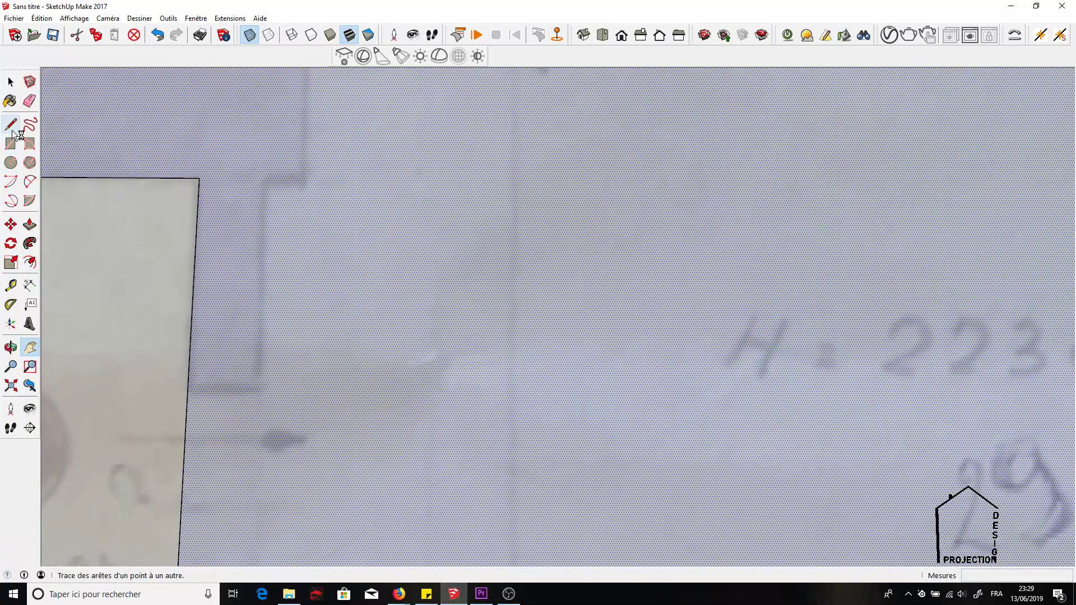
click(267, 180)
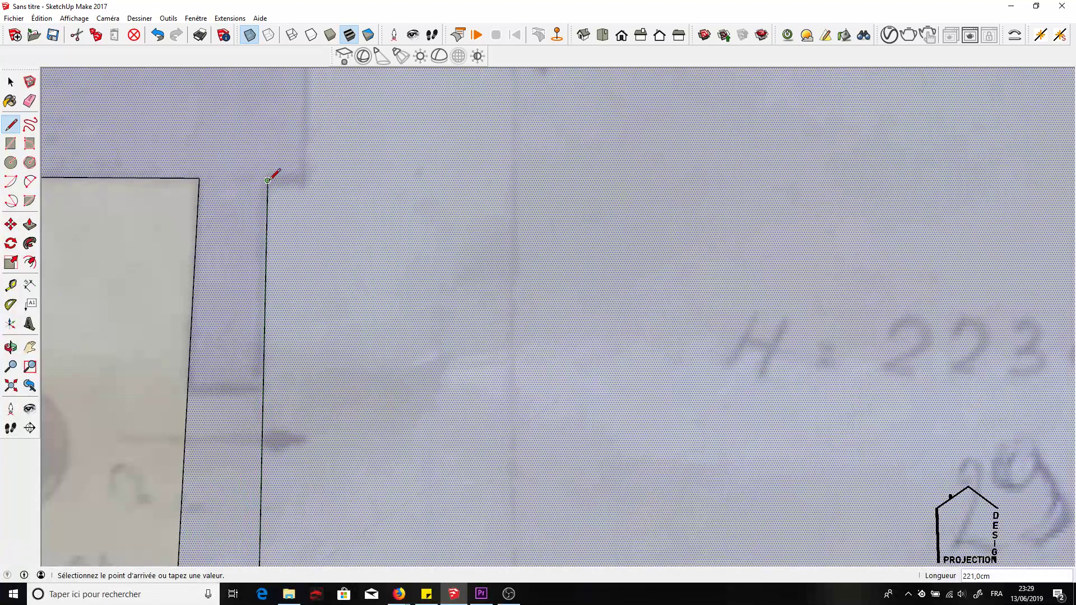
click(301, 180)
Step: Trace the end of the thick wall above room 3 up to room 1's lower wall face
click(30, 347)
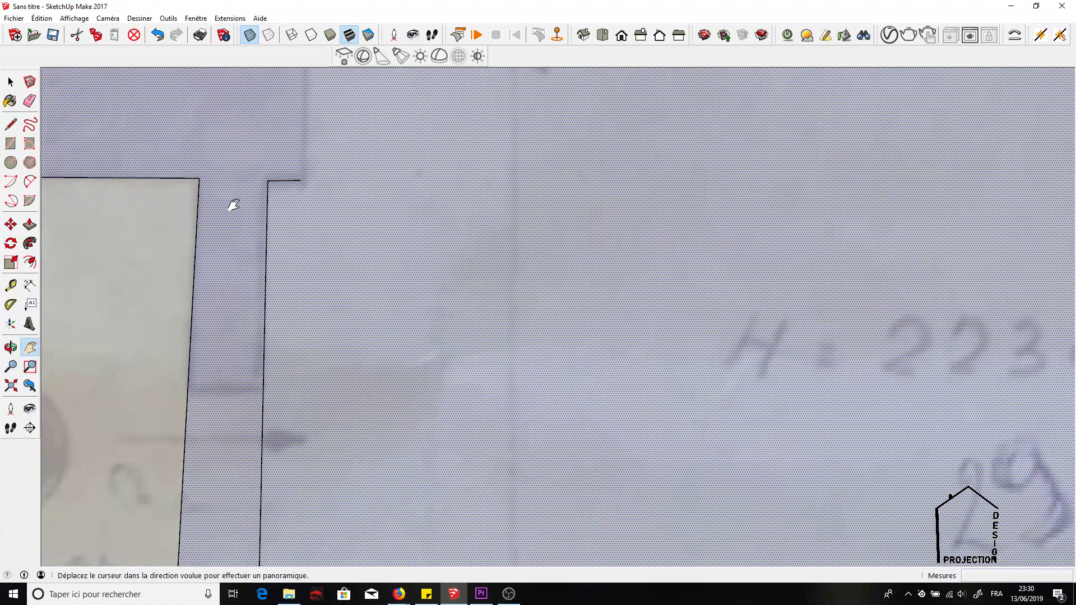
drag(234, 205, 216, 482)
click(10, 123)
click(282, 462)
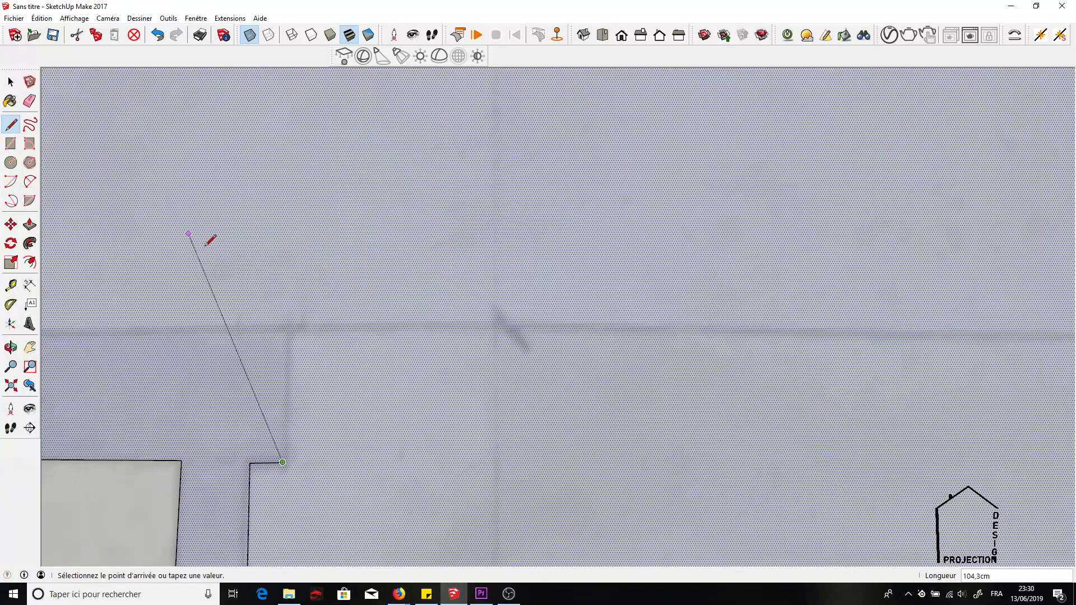
click(286, 329)
Step: Trace room 1's lower wall face about 180 cm to the inner corner, then the recessed left-hand face up to the step beyond the doorway
click(29, 347)
drag(110, 314, 541, 351)
click(10, 124)
click(716, 361)
click(296, 368)
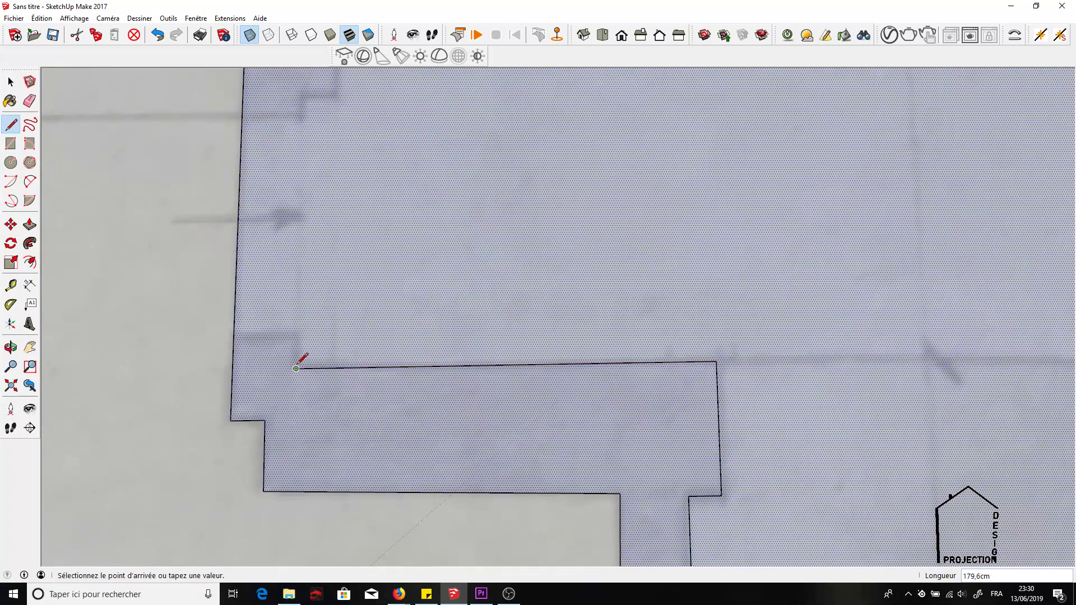
click(301, 96)
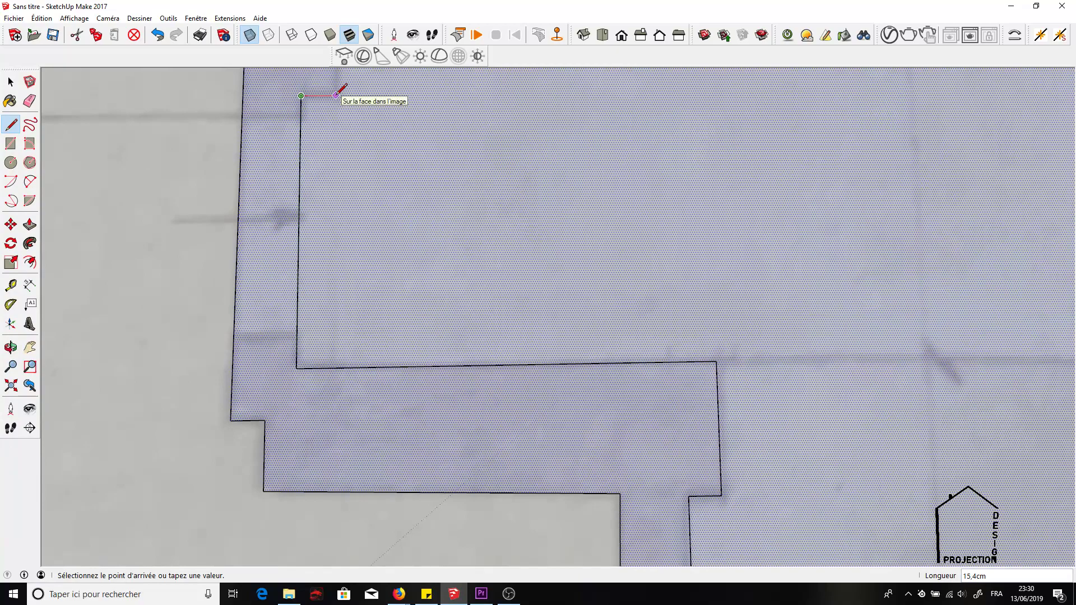
Step: Trace the short step and the remaining left-hand inner face of room 1, about 370 cm long, to its upper inner corner
key(h)
drag(235, 222, 191, 518)
drag(269, 291, 233, 512)
mouse_move(236, 185)
mouse_down()
mouse_move(230, 468)
mouse_move(229, 273)
mouse_up()
click(11, 123)
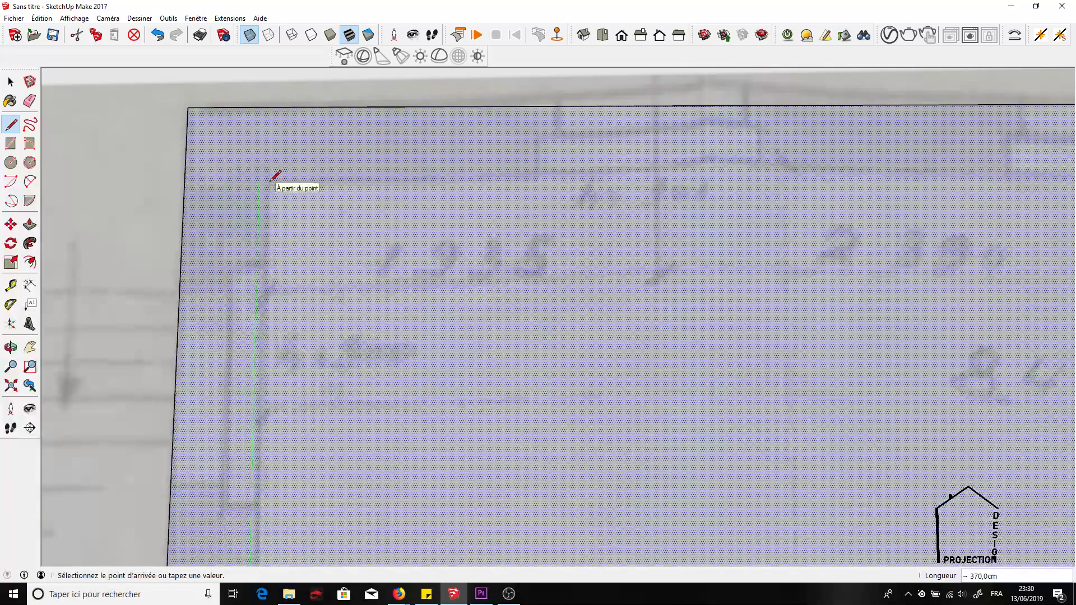
scroll(275, 177, up, 6)
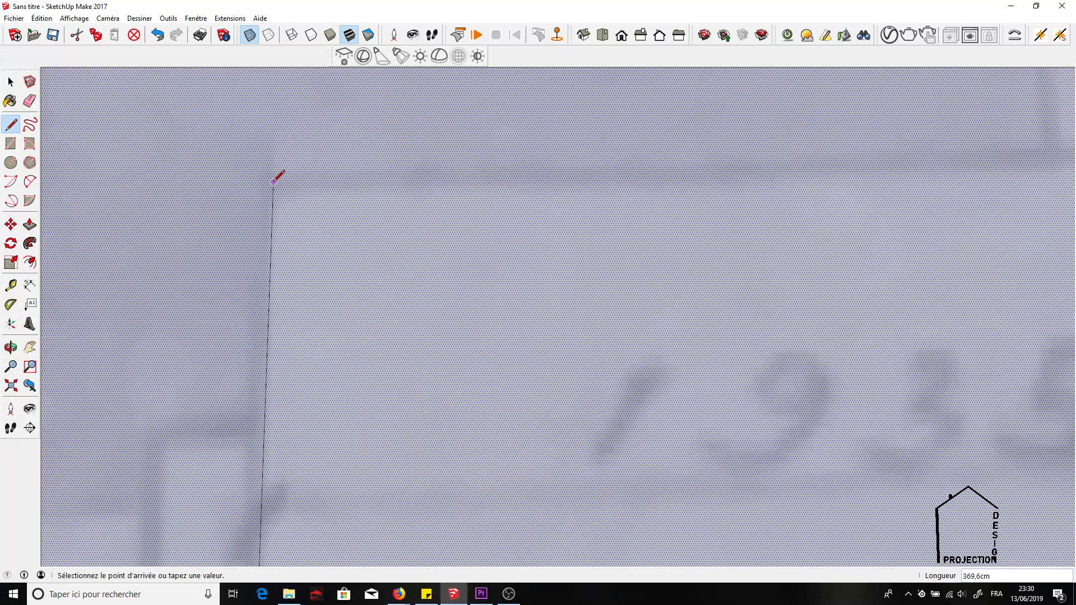
click(270, 181)
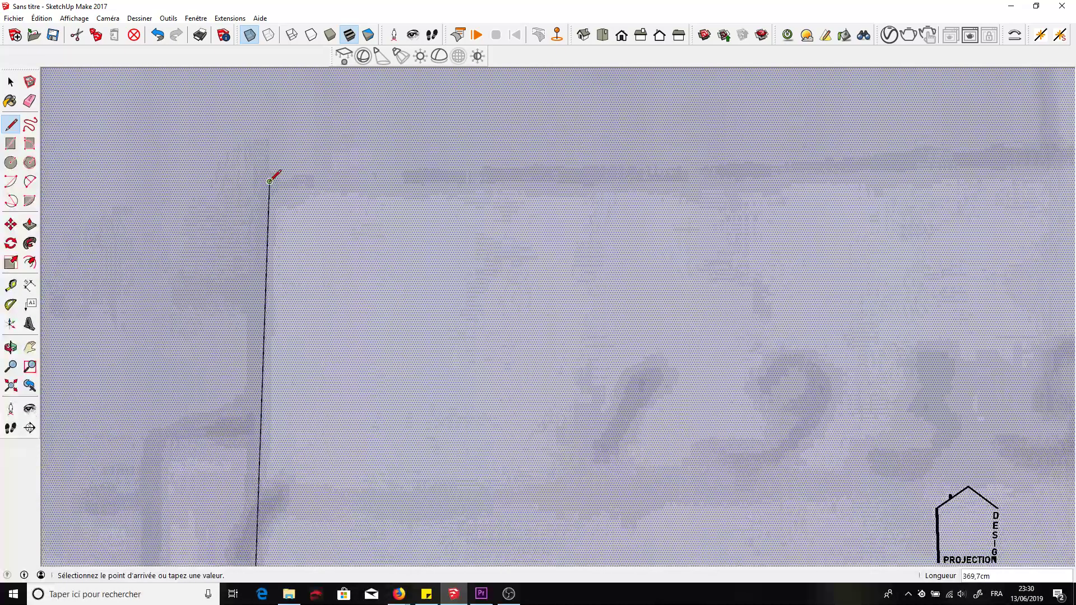
Step: Close the inner outline along room 1's top wall, about 832 cm long, at the corner beside the 1,750 dimension
click(30, 347)
mouse_move(620, 253)
mouse_down()
mouse_move(482, 196)
mouse_move(755, 206)
mouse_move(344, 213)
mouse_move(210, 237)
mouse_move(109, 239)
mouse_up()
drag(472, 243, 378, 240)
click(11, 125)
click(697, 241)
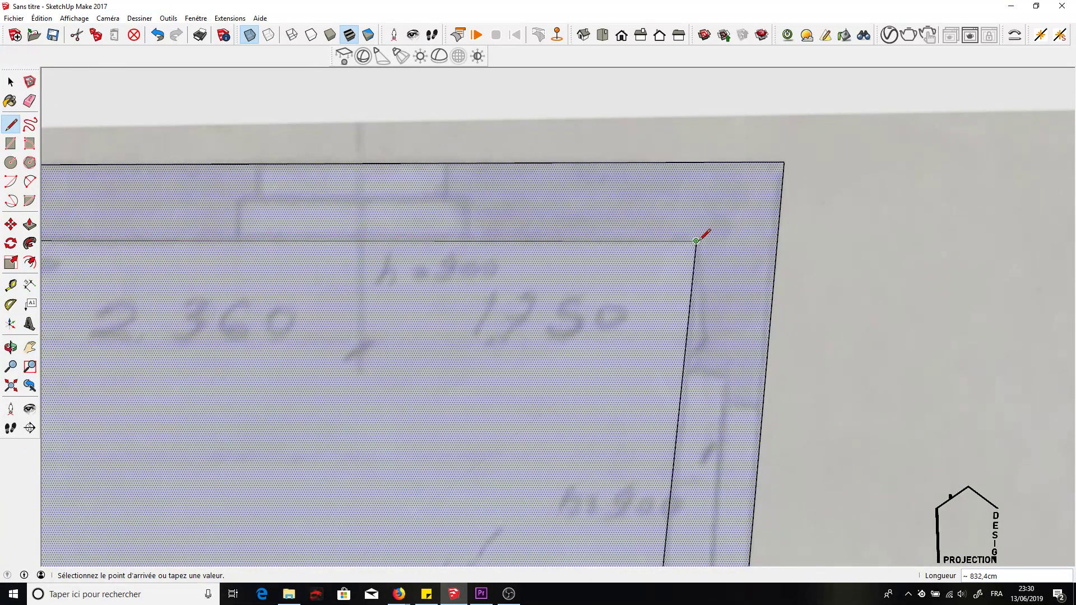
Step: Select the inner face of rooms 1 and 2 and check its outline against the plan around both rooms
click(11, 82)
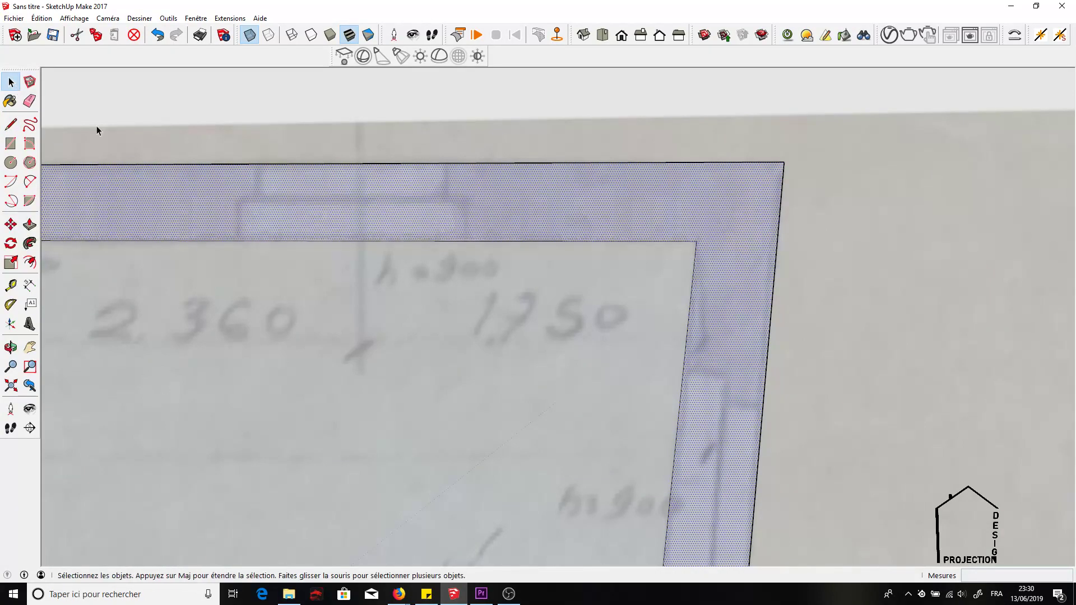
click(471, 255)
scroll(471, 255, down, 2)
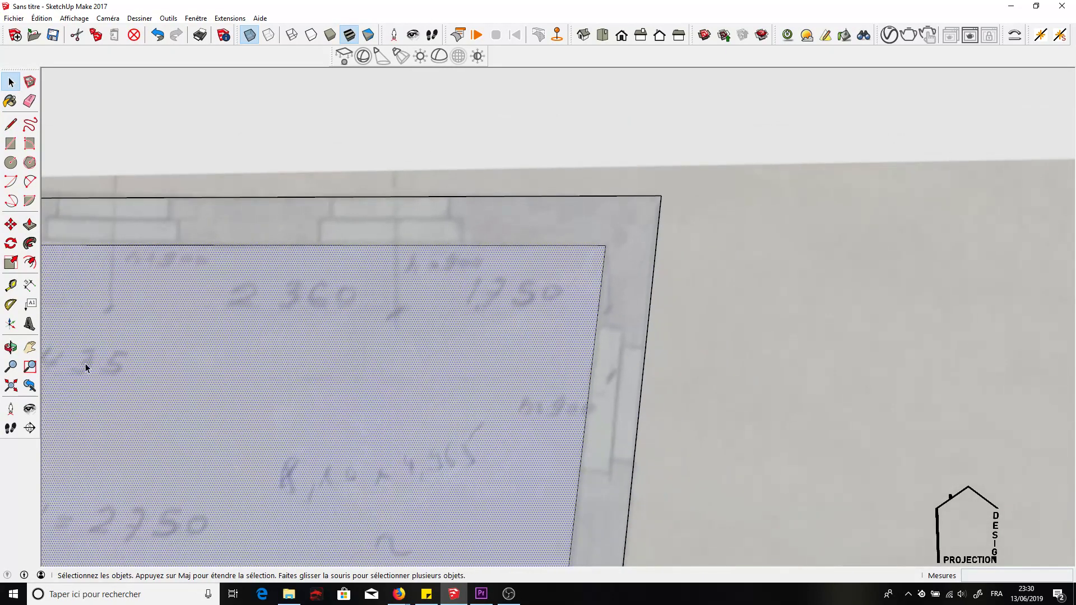
click(29, 347)
drag(273, 334, 473, 47)
mouse_move(264, 370)
mouse_down()
mouse_move(354, 202)
mouse_move(445, 170)
mouse_move(358, 230)
mouse_move(379, 204)
mouse_move(382, 161)
mouse_move(367, 140)
mouse_up()
drag(372, 243, 372, 187)
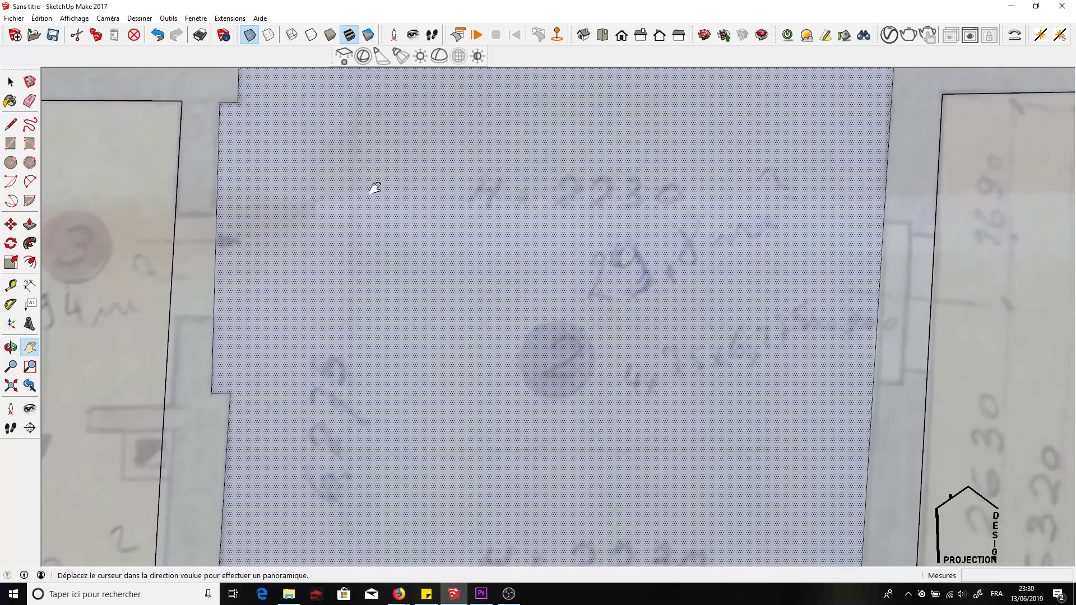
mouse_move(374, 250)
mouse_down()
mouse_move(408, 233)
mouse_move(437, 319)
mouse_move(361, 224)
mouse_move(364, 328)
mouse_move(339, 361)
mouse_up()
scroll(364, 327, down, 3)
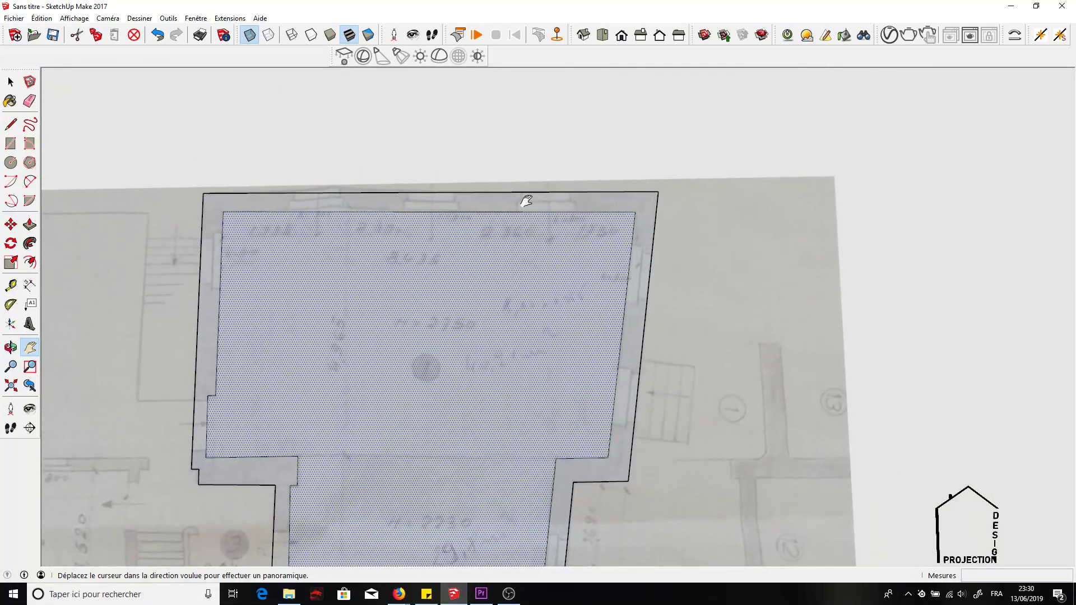
Step: Try to trace the inner recess of the window beside the 1,935 dimension, about 107.5 cm wide, and erase the wall line across it
scroll(289, 241, up, 2)
drag(284, 224, 295, 288)
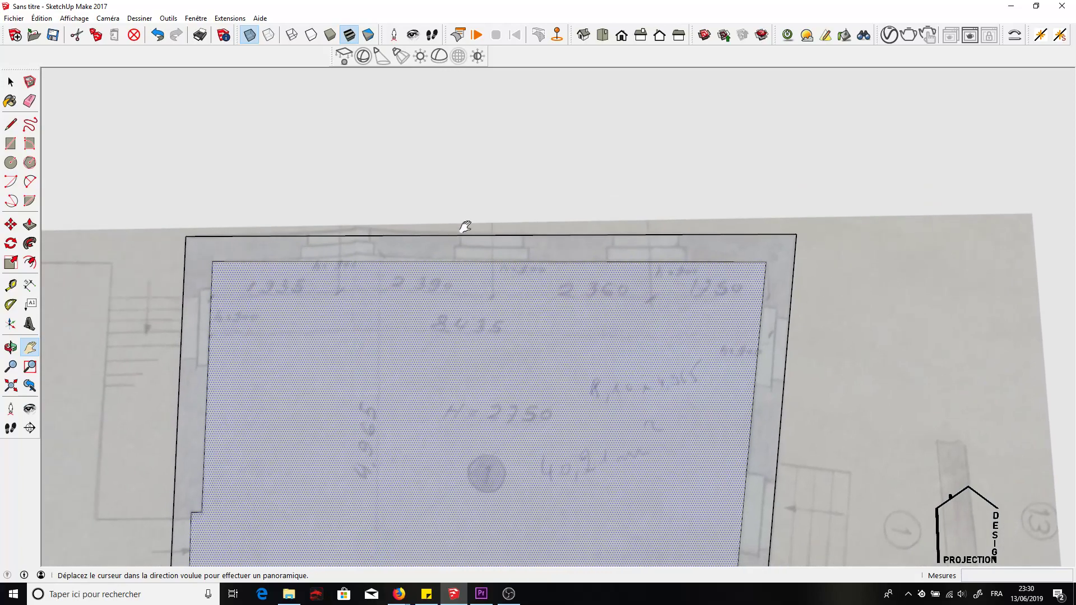
click(10, 124)
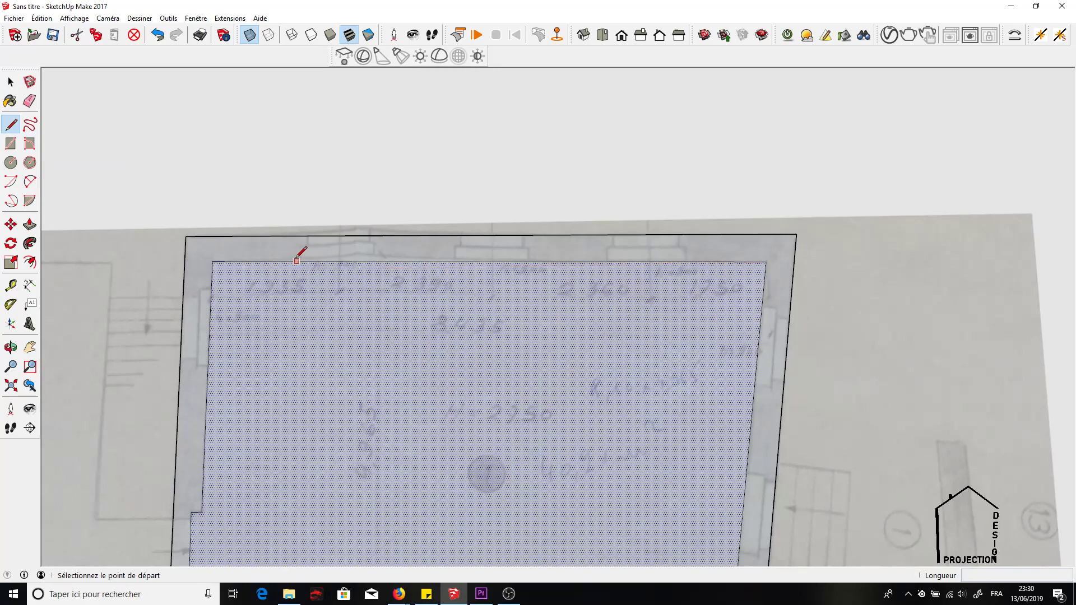
scroll(298, 247, up, 4)
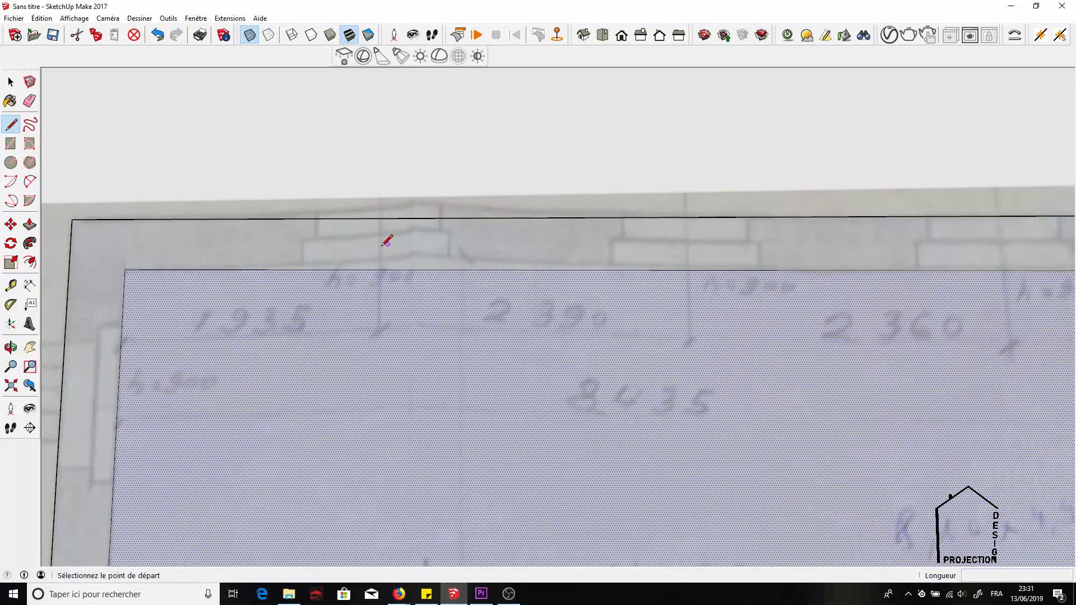
click(303, 269)
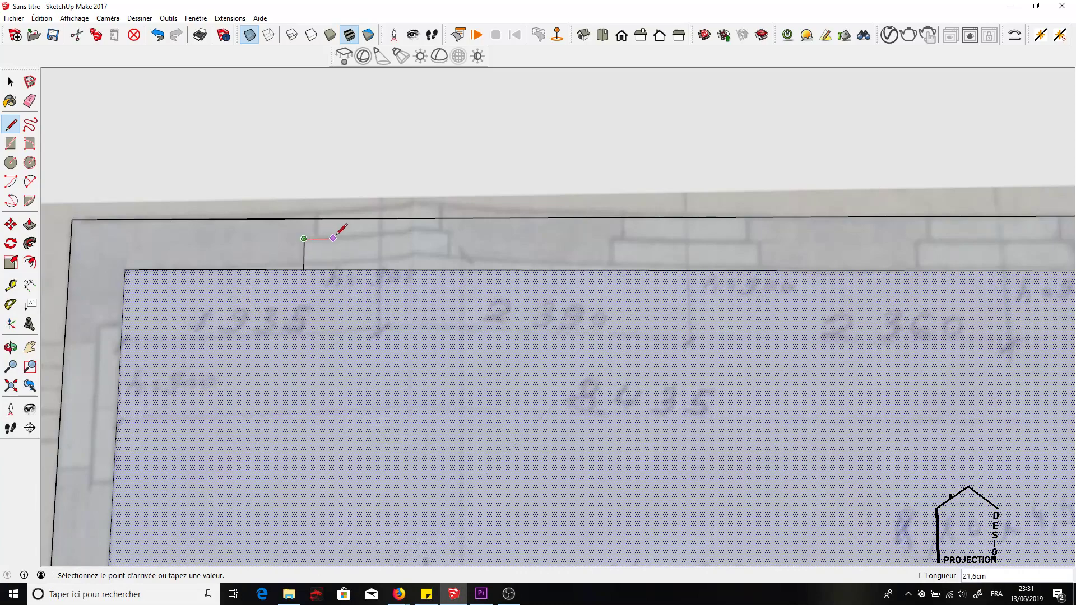
click(447, 236)
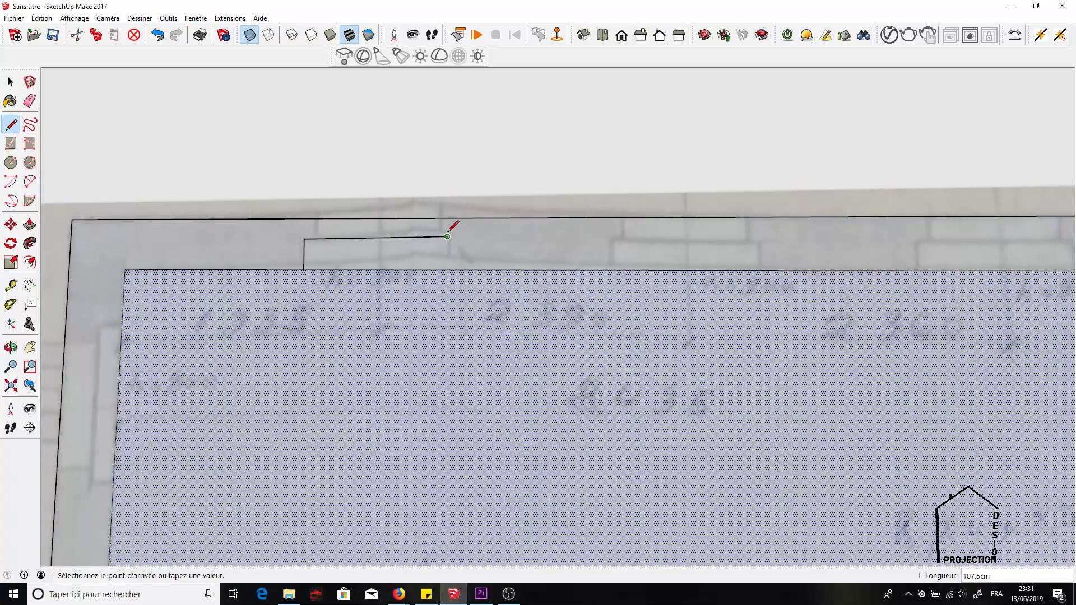
click(448, 269)
click(30, 101)
click(372, 269)
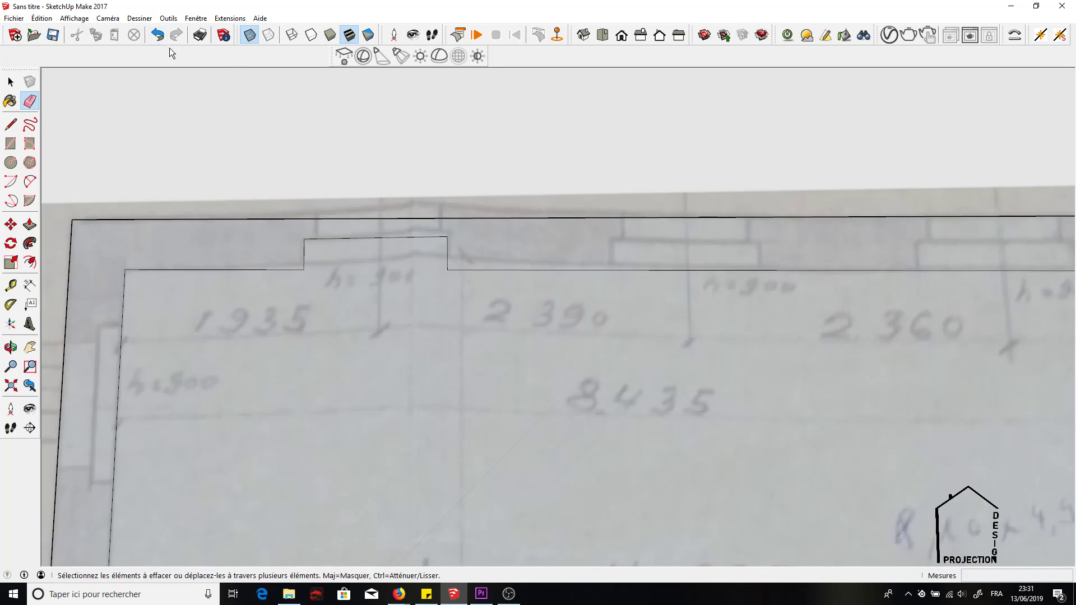
Step: Undo the erased wall line and the traced outline of the window recess
click(158, 35)
click(158, 36)
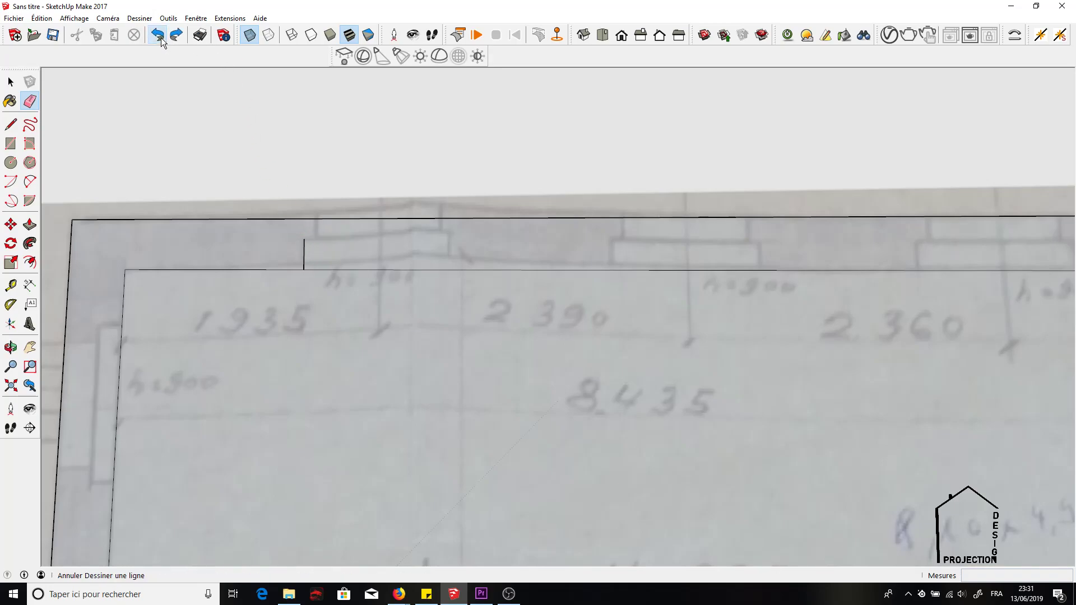
click(157, 36)
Step: Draw two lines across the full thickness of room 1's top wall at the sides of the first window, the first about 39 cm long
click(11, 124)
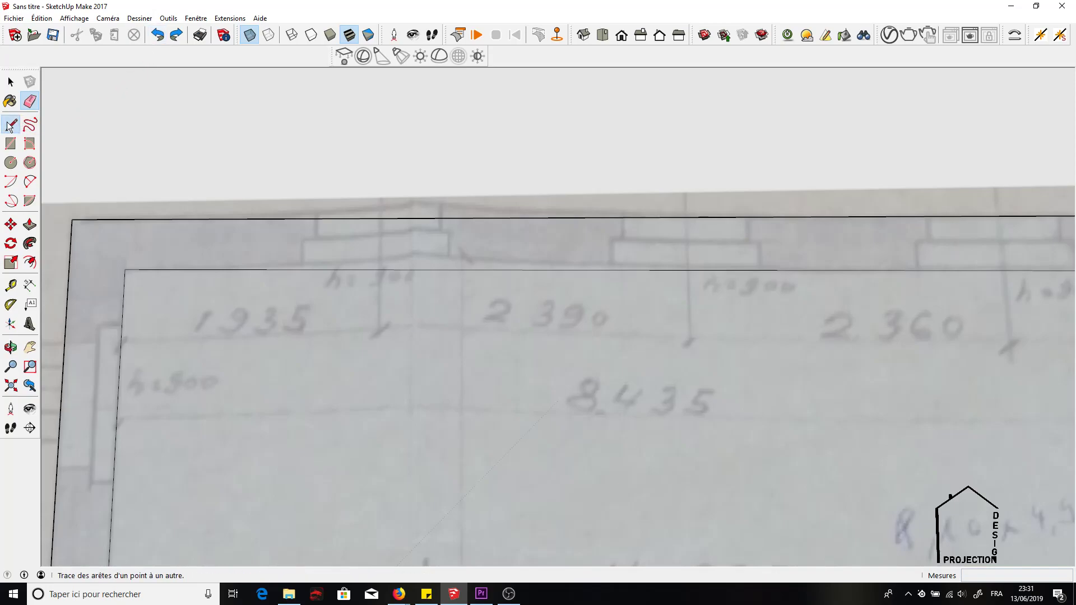
click(302, 269)
click(302, 220)
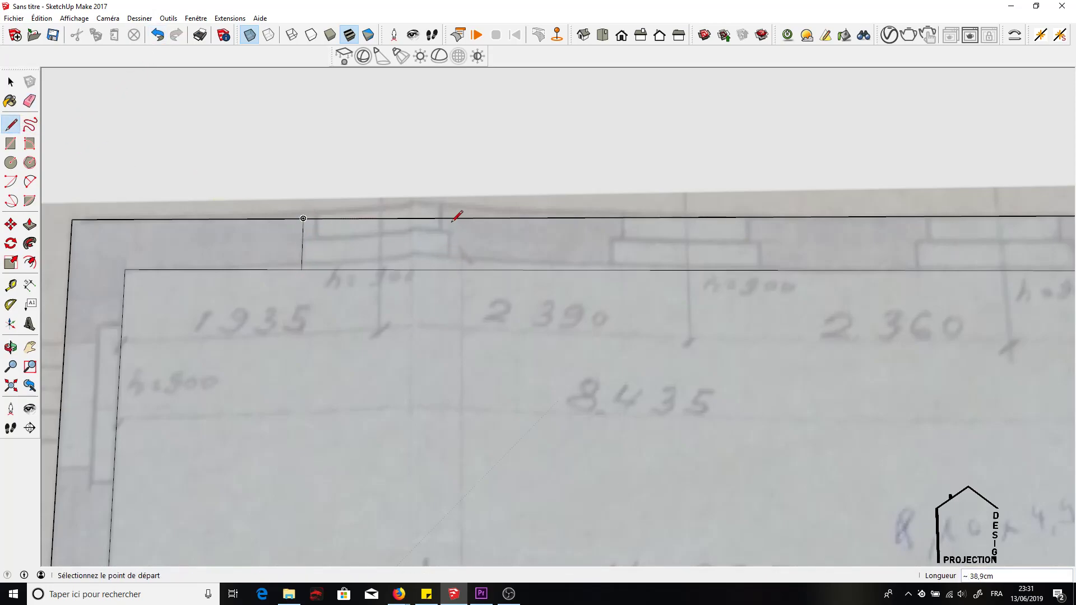
click(451, 218)
click(450, 269)
Step: Mark both sides of the top wall's middle window with lines across the wall, the first about 40 cm long
click(30, 348)
drag(614, 301, 263, 317)
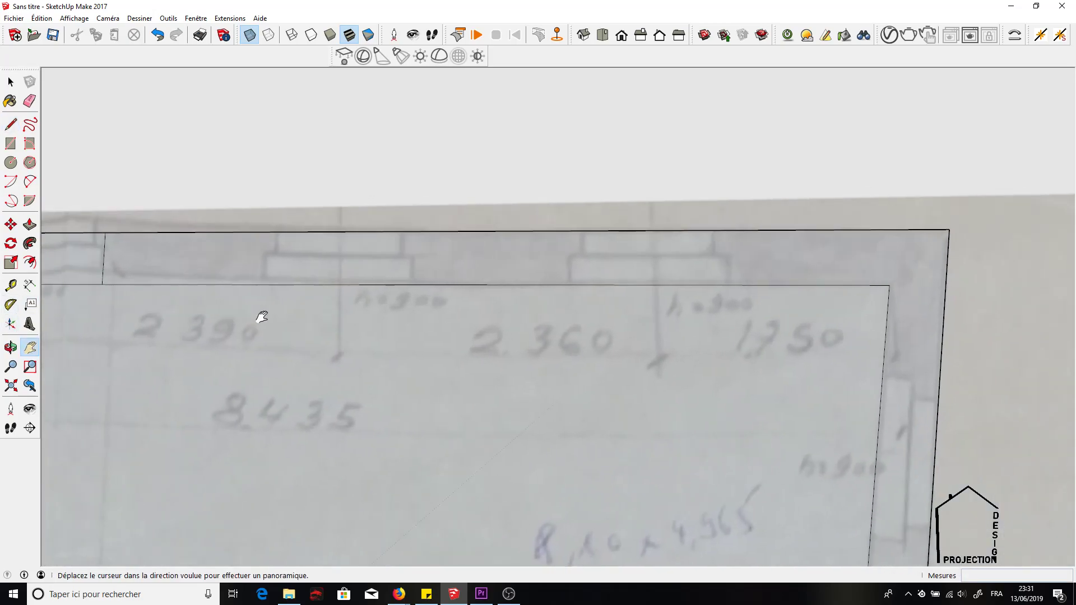
click(11, 123)
click(261, 285)
click(263, 231)
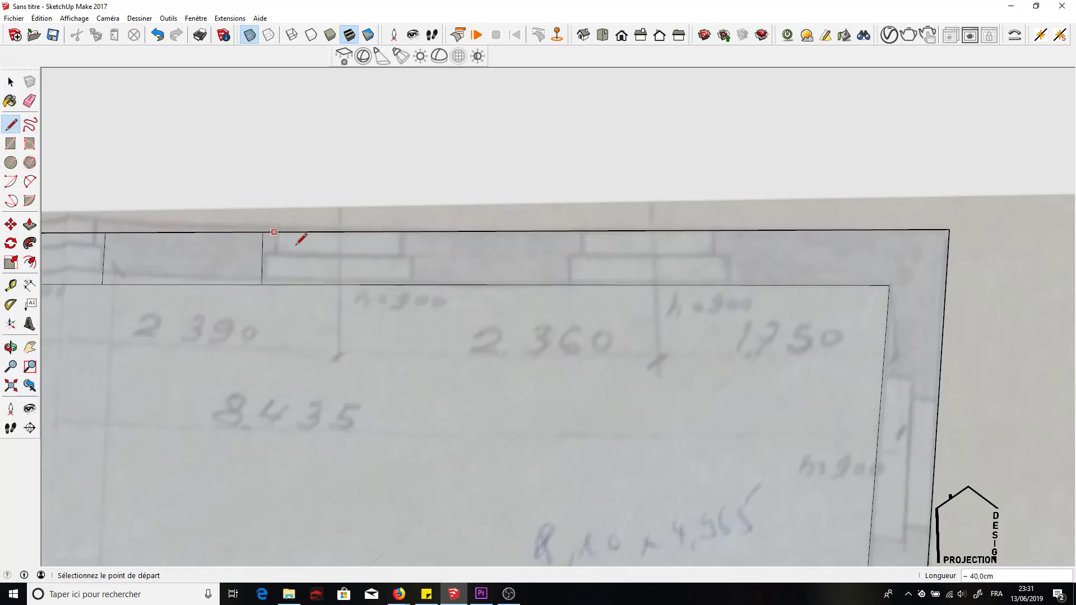
click(413, 284)
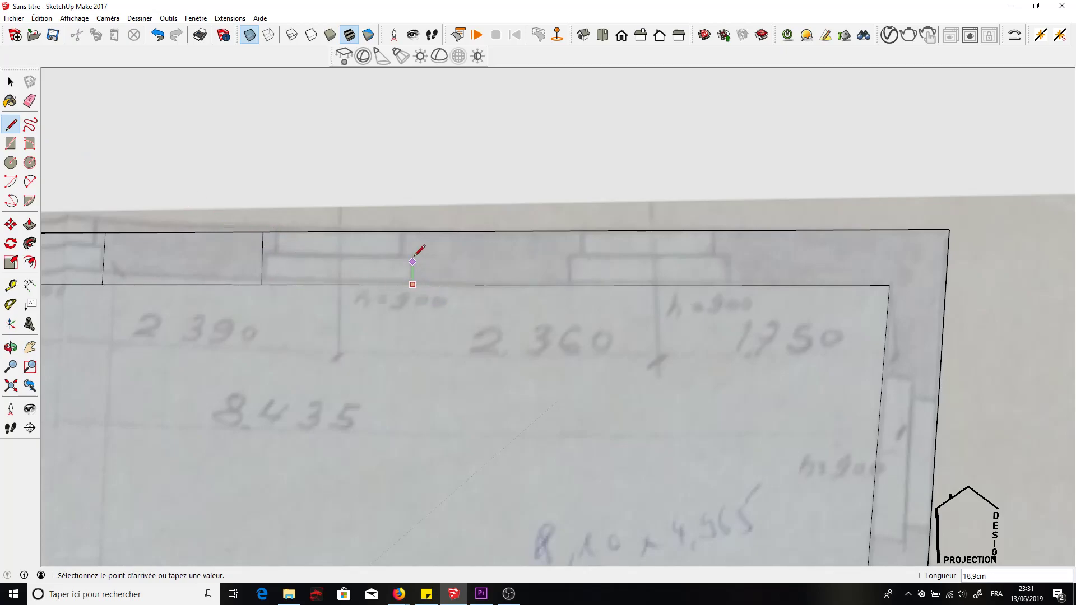
click(414, 230)
Step: Mark both sides of the top wall's third window, between the 2,360 and 1,750 dimensions, with lines across the wall
click(29, 347)
drag(685, 322, 404, 340)
click(15, 129)
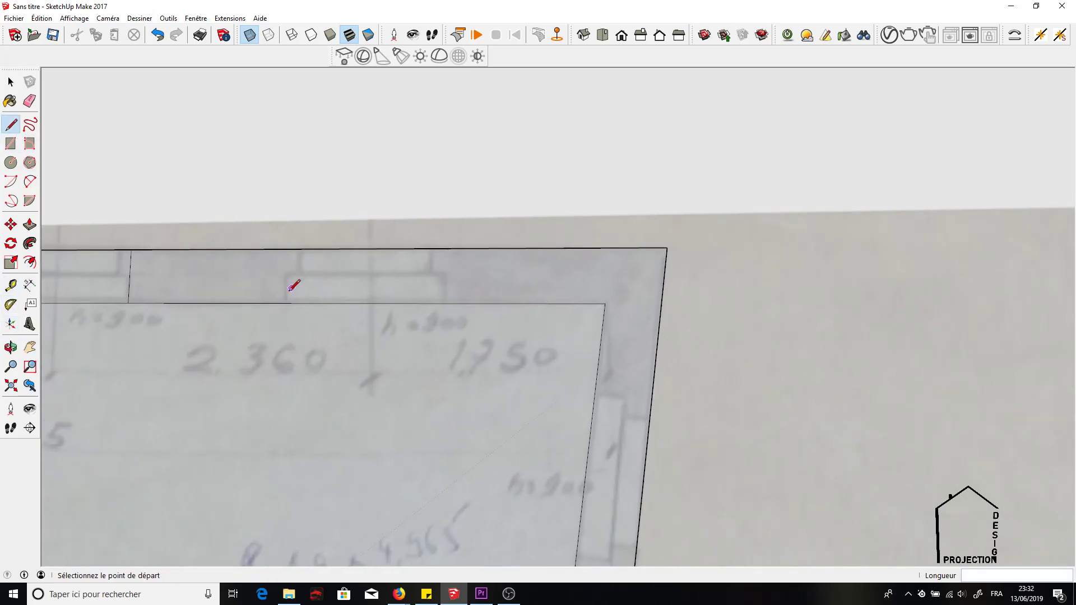
click(284, 303)
click(287, 249)
click(451, 297)
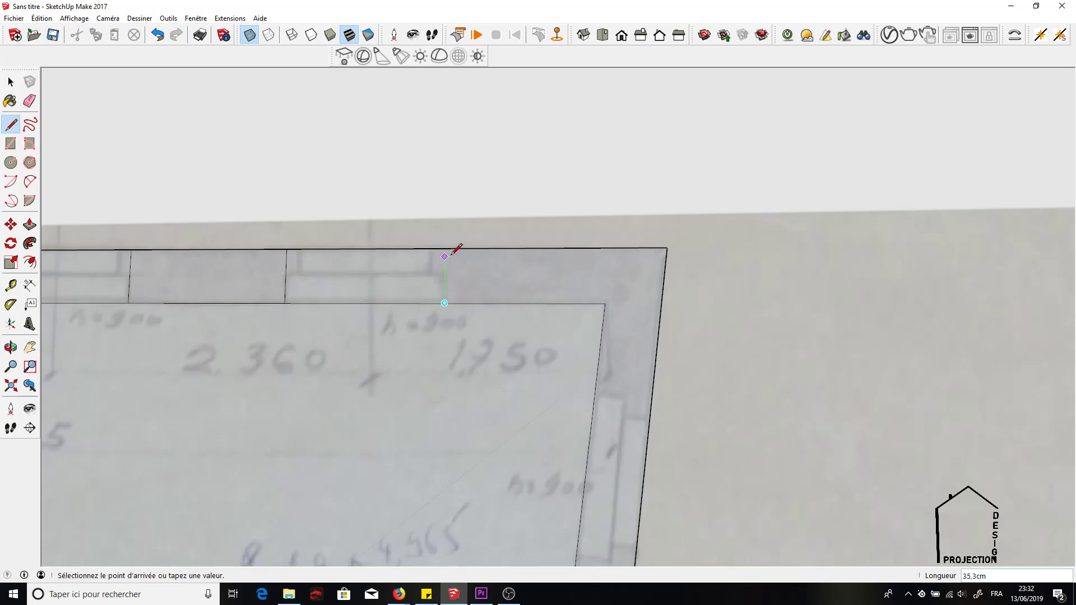
click(446, 248)
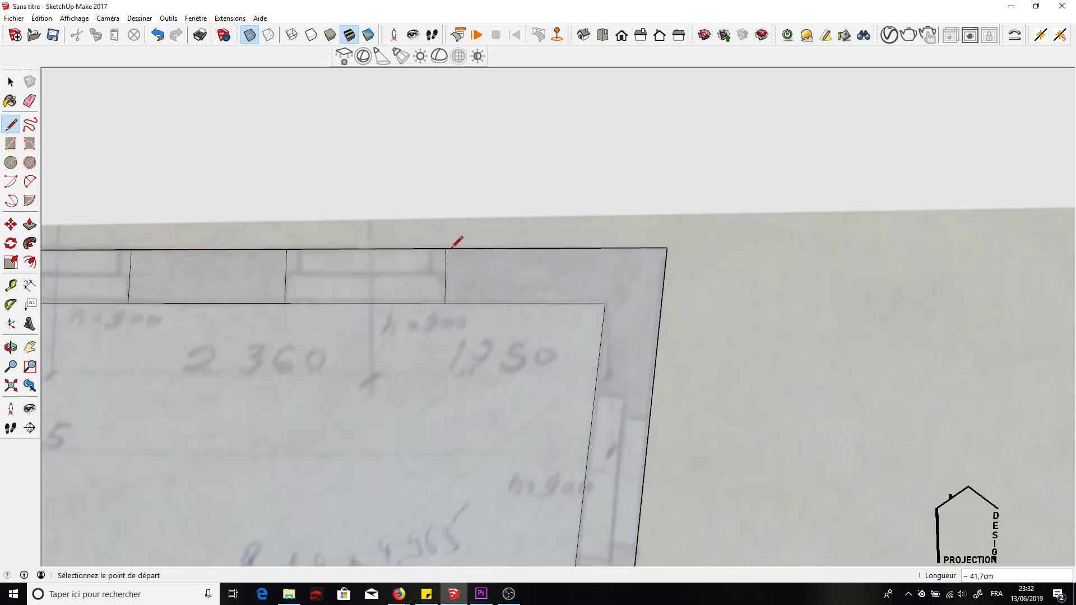
Step: Draw two lines about 42 to 43 cm long across room 1's right-hand wall at the sides of its upper window
click(30, 347)
mouse_move(273, 370)
mouse_down()
mouse_move(72, 212)
mouse_move(74, 170)
mouse_up()
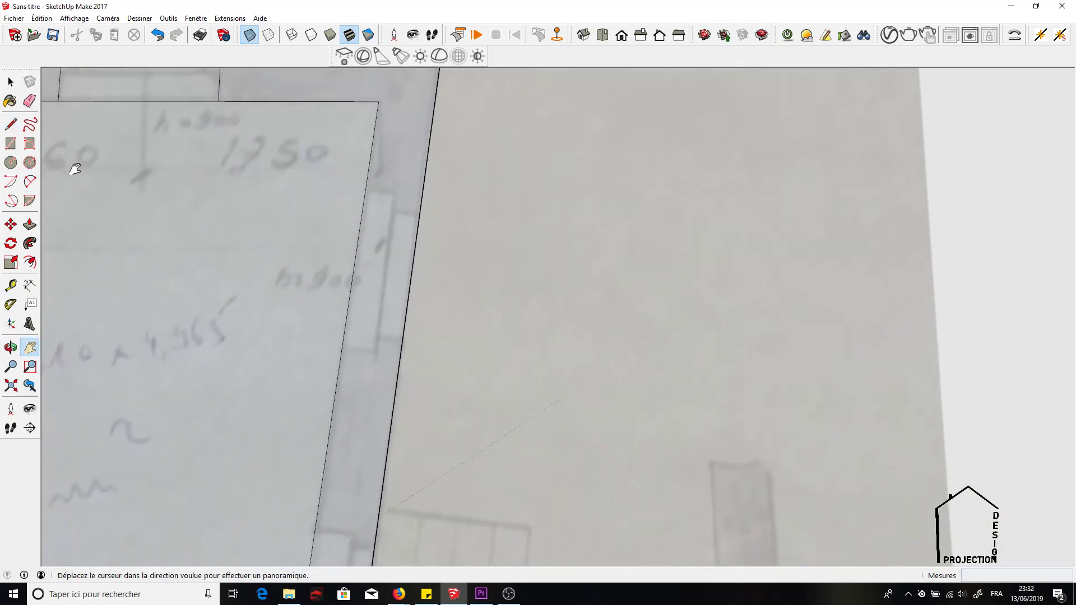
click(11, 124)
click(365, 188)
click(421, 195)
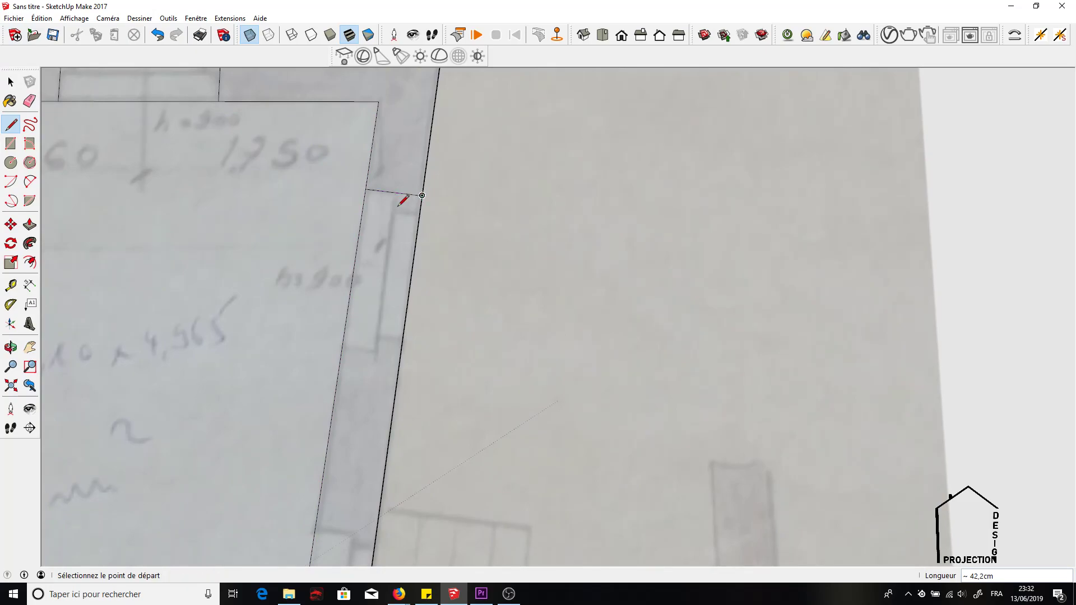
click(342, 348)
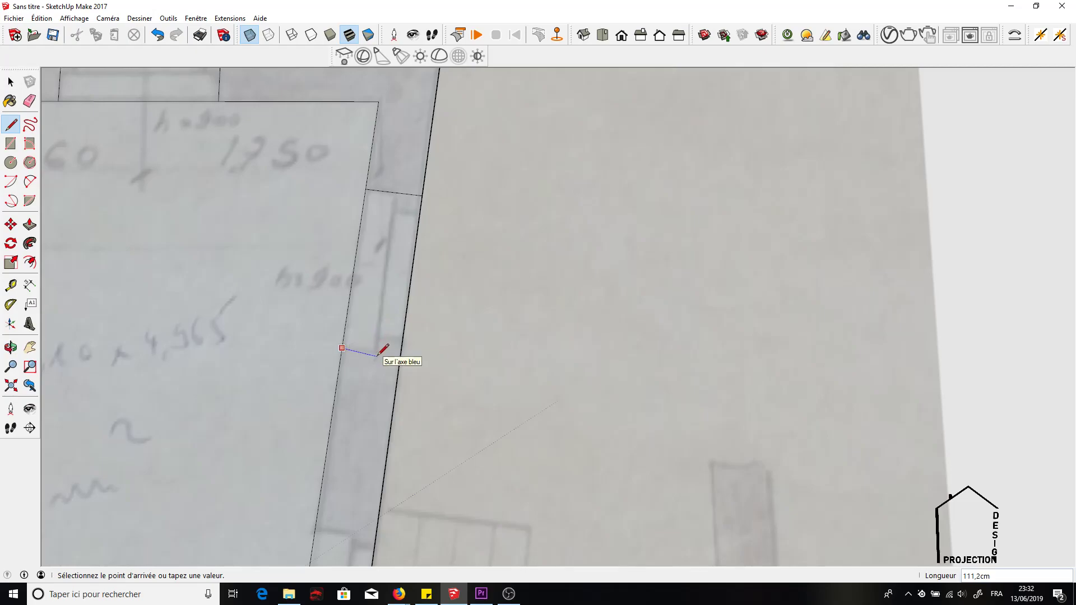
scroll(383, 350, up, 4)
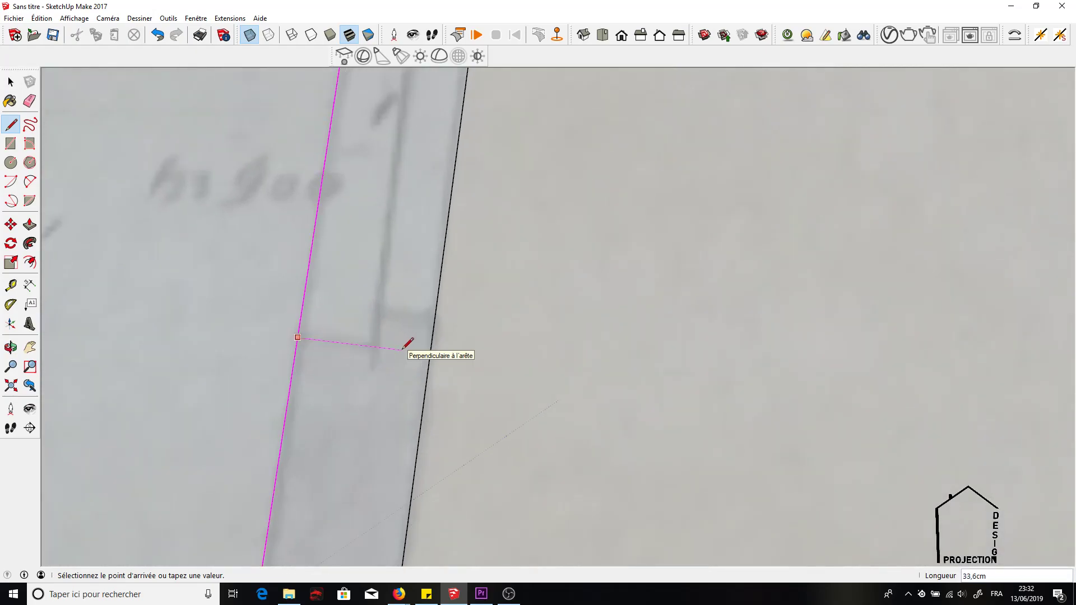
click(430, 353)
Step: Draw two lines across room 1's right-hand wall at both sides of the opening facing the exterior steps
click(29, 347)
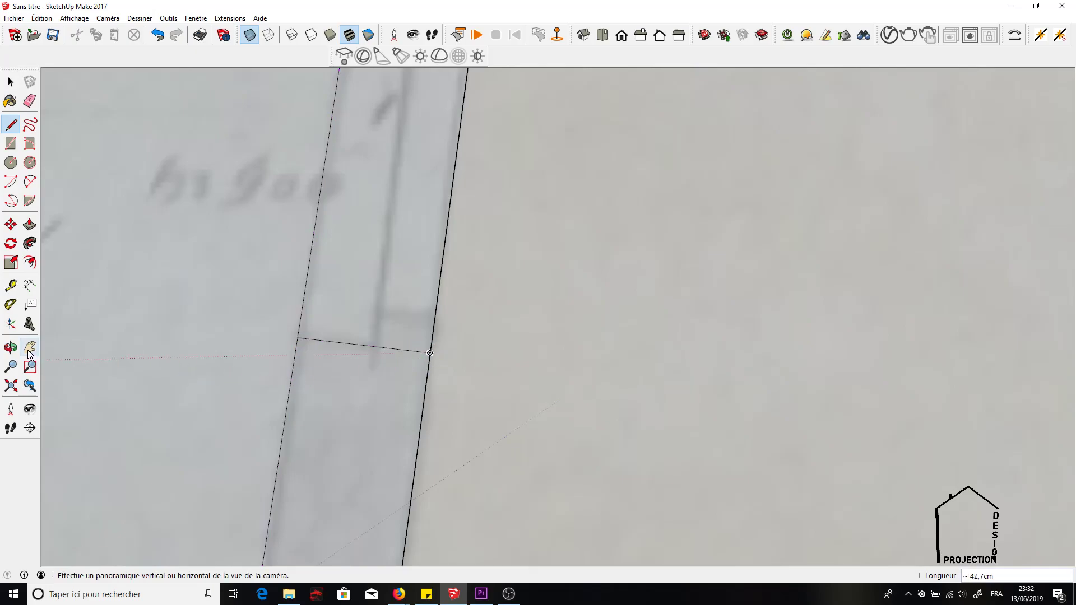
drag(439, 418, 564, 166)
drag(466, 410, 498, 216)
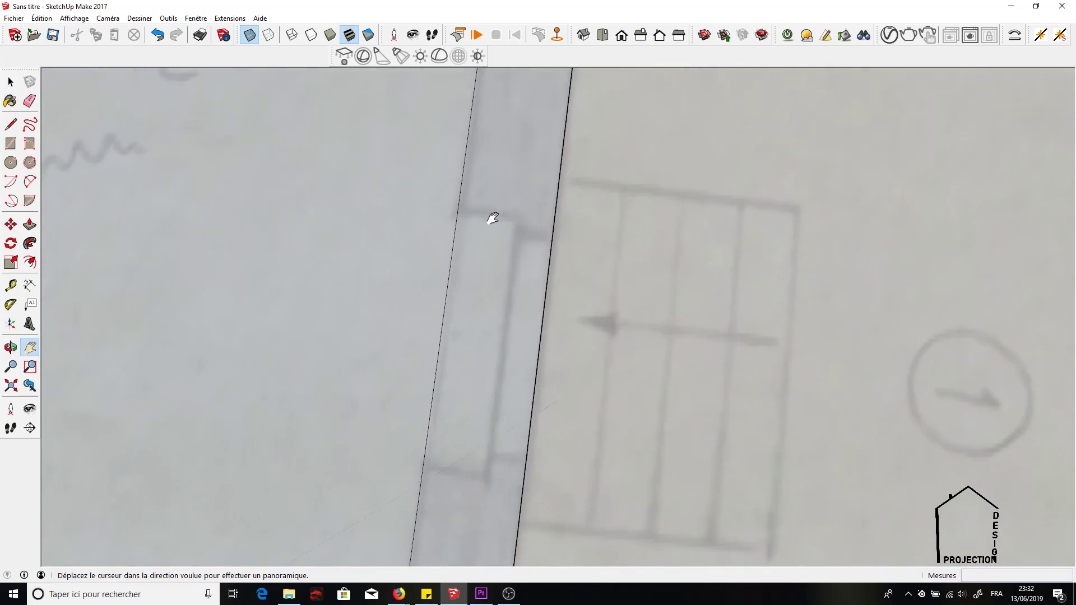
click(11, 124)
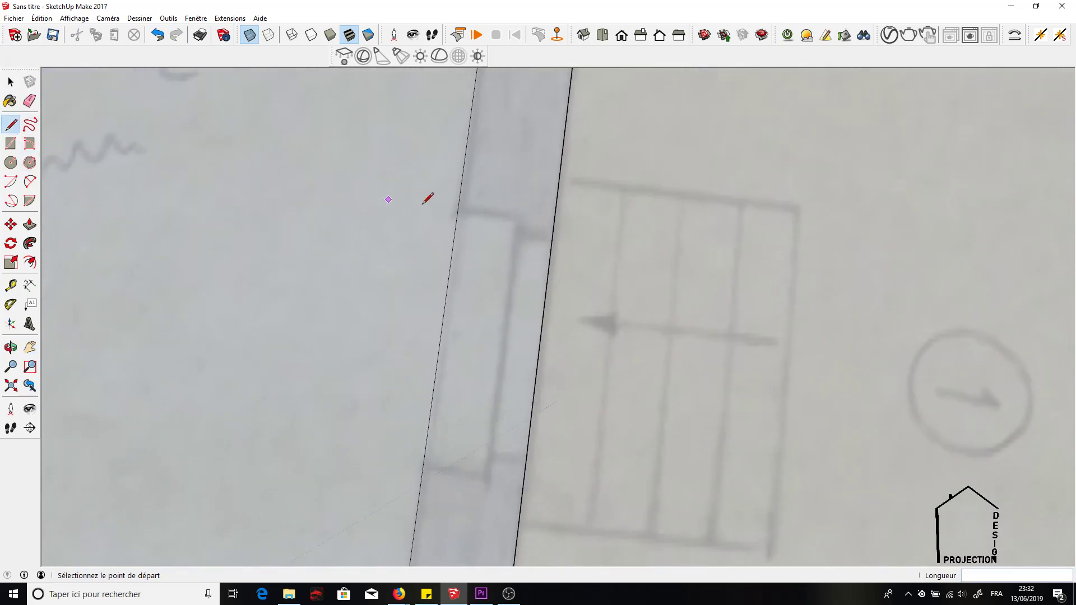
click(457, 212)
click(554, 223)
click(423, 470)
click(523, 482)
Step: Mark both sides of the upper window in room 2's right-hand wall with lines across the wall, the first about 39 cm long
click(30, 348)
drag(231, 386, 401, 203)
scroll(405, 200, down, 3)
mouse_move(321, 379)
mouse_down()
mouse_move(369, 304)
mouse_move(452, 101)
mouse_up()
click(10, 124)
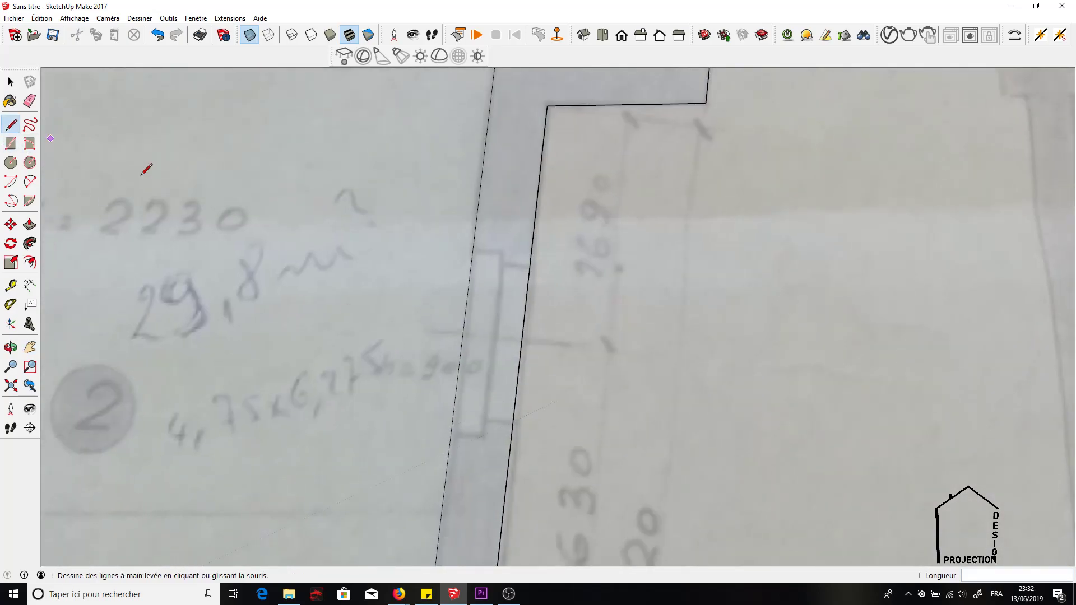
click(473, 251)
click(530, 258)
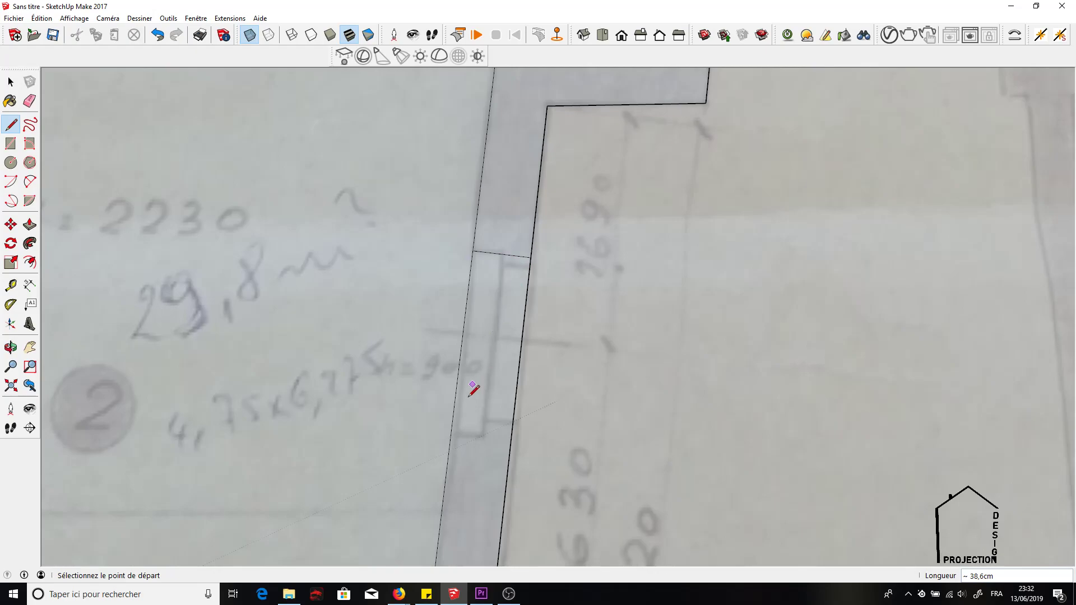
click(451, 435)
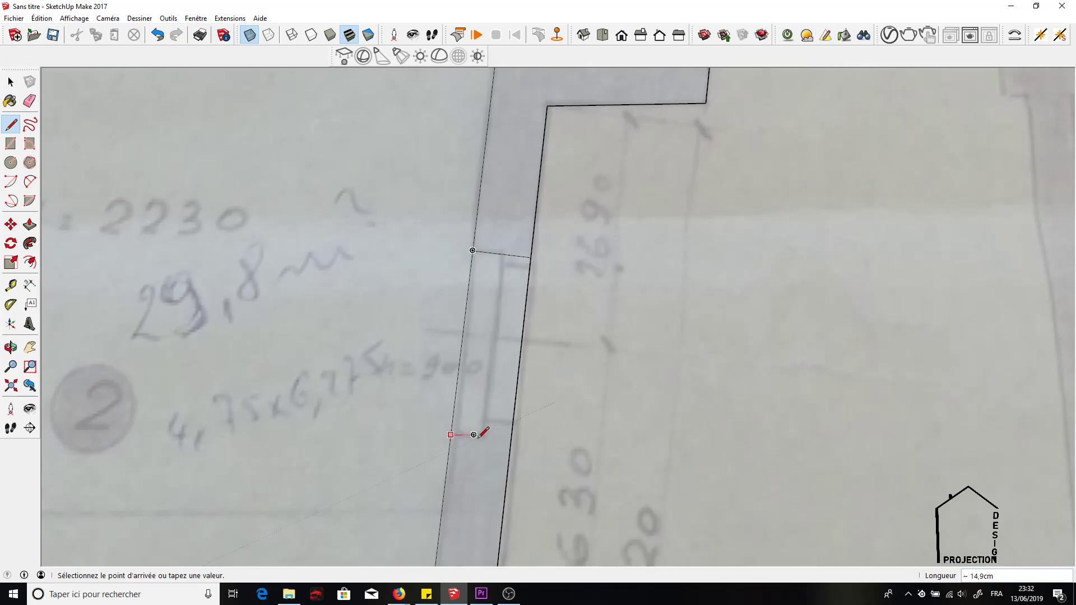
click(510, 441)
Step: Mark both sides of the lower window in room 2's right-hand wall with lines perpendicular to the inner face
click(30, 347)
mouse_move(360, 365)
mouse_down()
mouse_move(463, 233)
mouse_move(400, 120)
mouse_up()
click(11, 123)
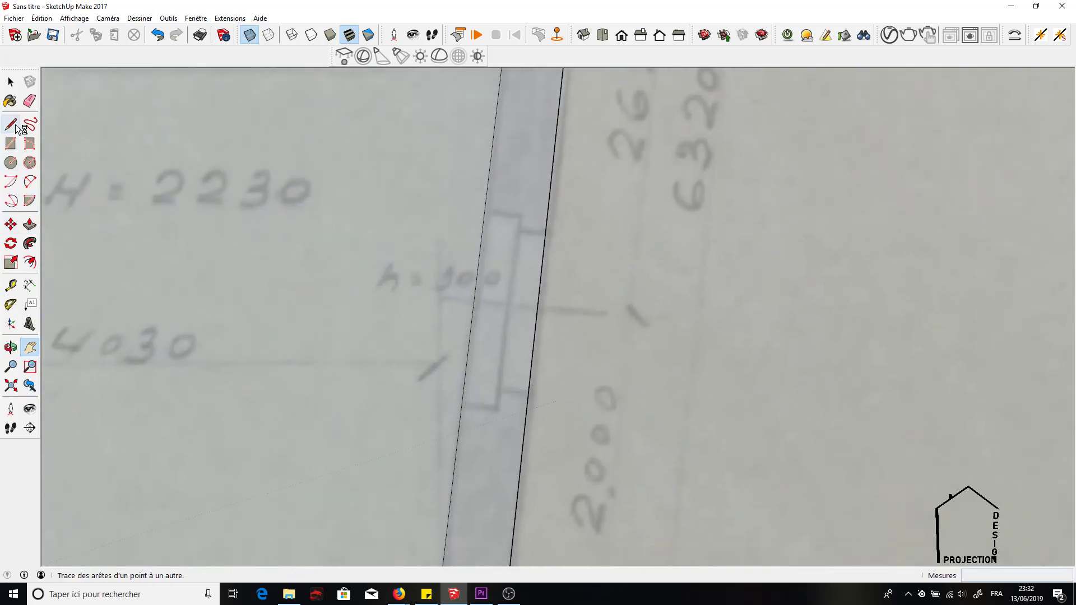
click(484, 210)
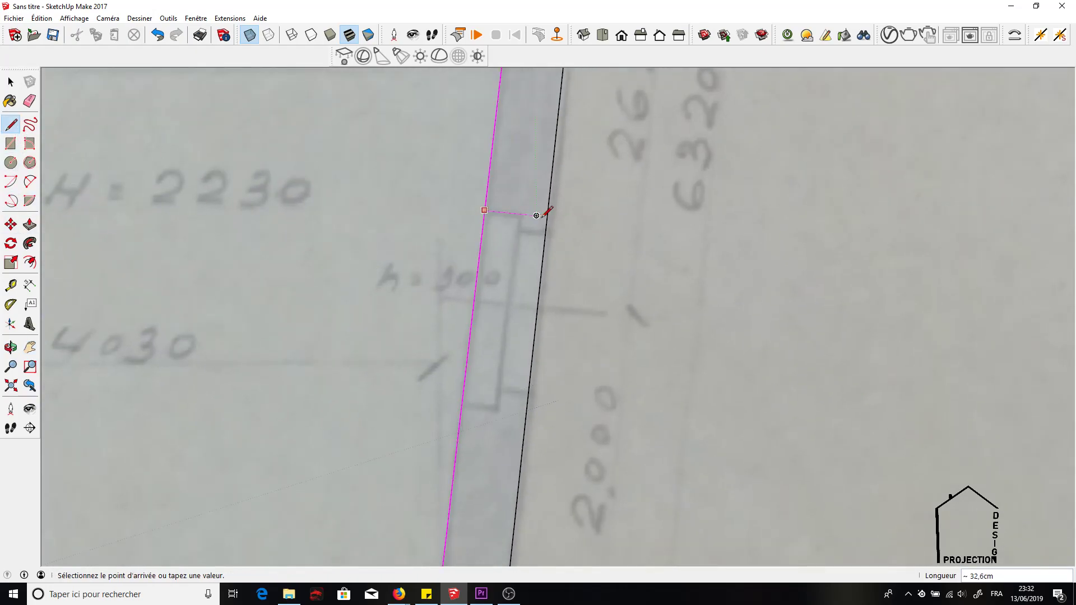
click(547, 217)
click(461, 405)
click(526, 412)
Step: Draw two lines, about 31 and 33 cm long, across the wall between rooms 2 and 3 at the sides of the doorway
click(29, 348)
drag(263, 387, 308, 394)
click(11, 124)
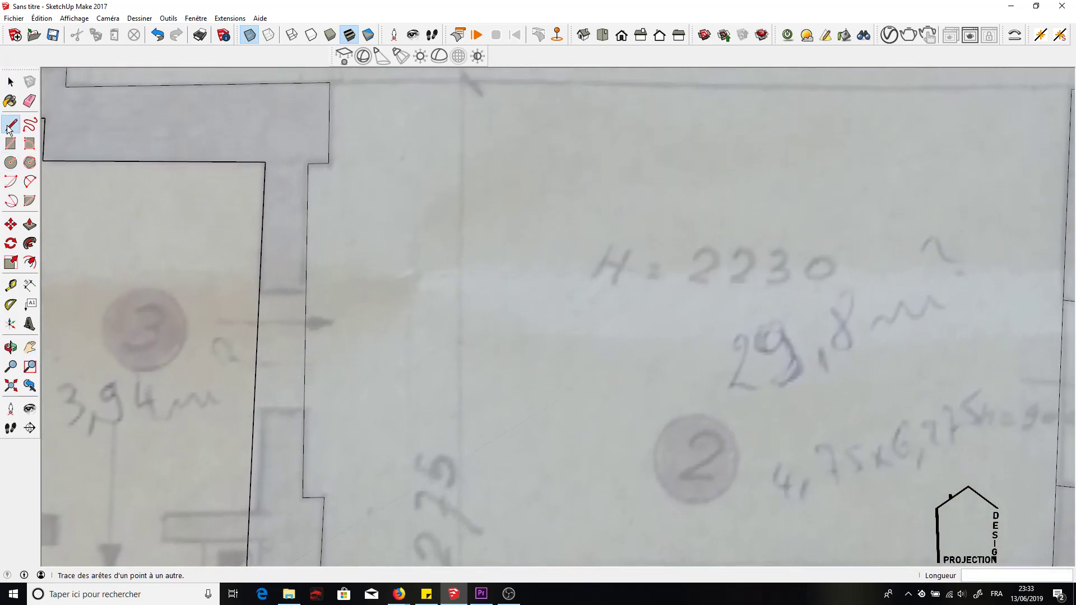
click(305, 292)
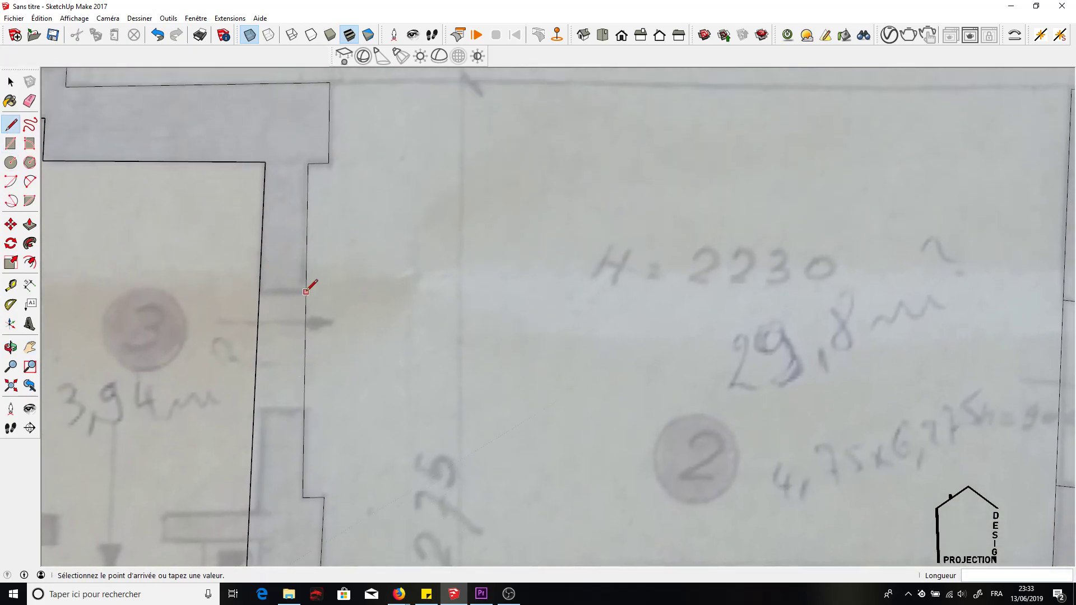
click(259, 291)
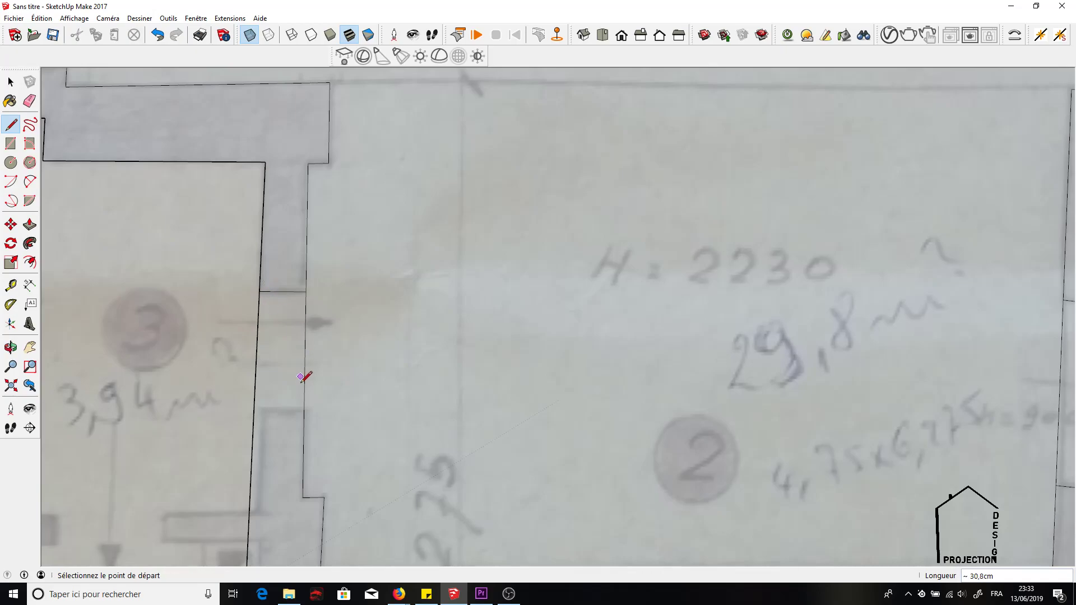
click(304, 411)
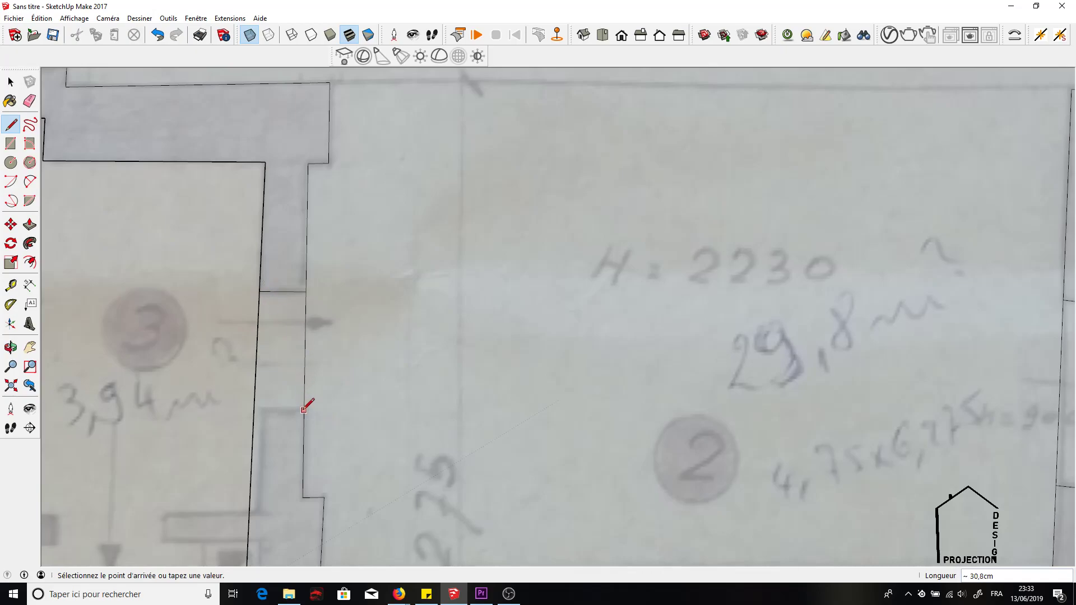
click(255, 410)
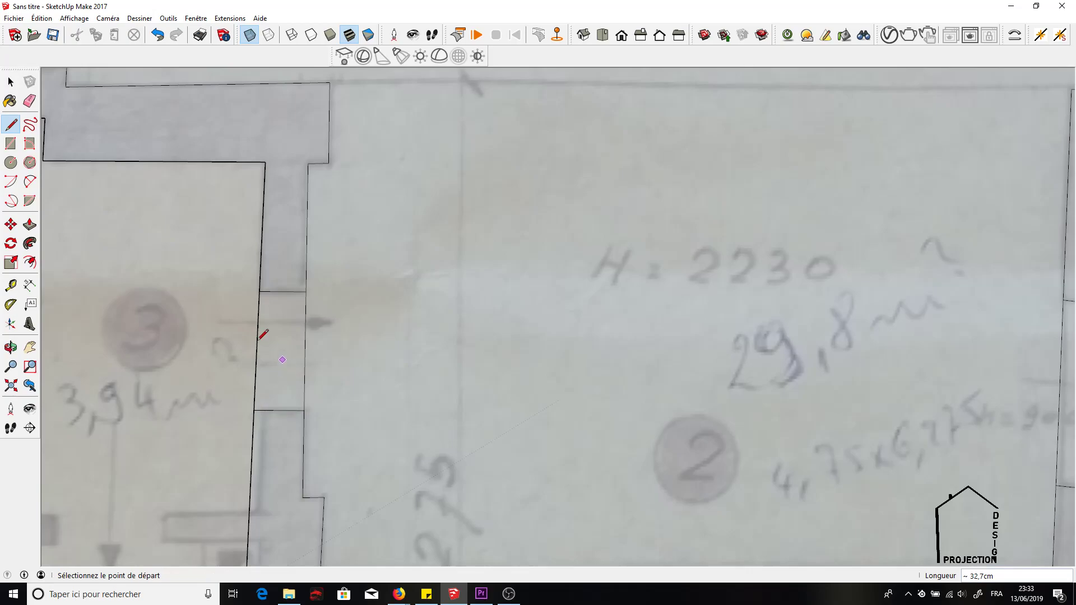
Step: Mark both sides of the doorway in room 1's left-hand wall with lines across the wall, the second about 27 cm long
click(34, 347)
drag(230, 187, 255, 329)
click(11, 124)
click(210, 303)
click(173, 303)
click(207, 444)
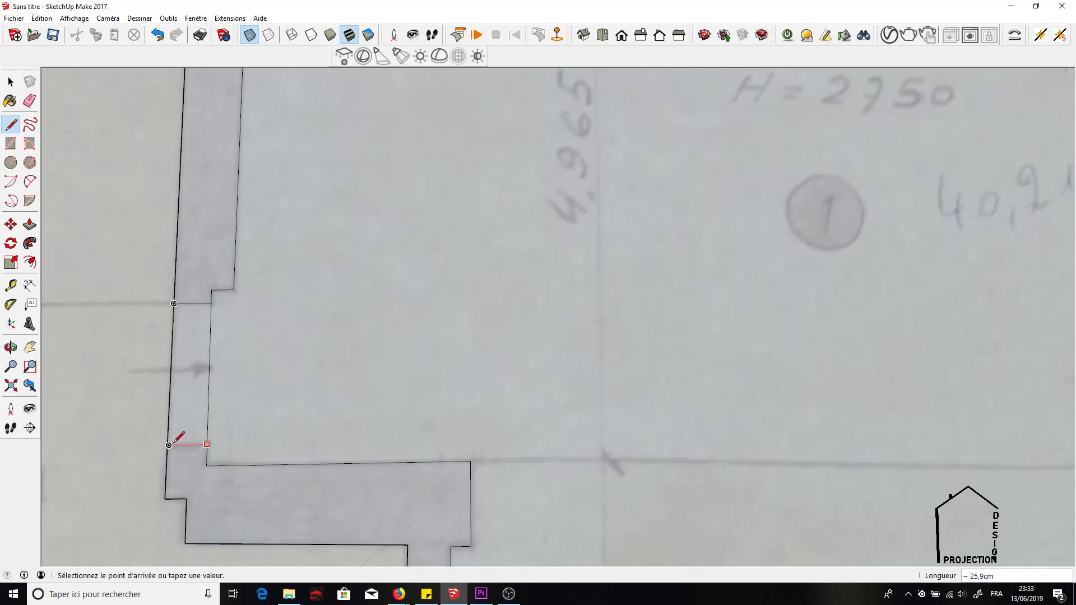
click(168, 446)
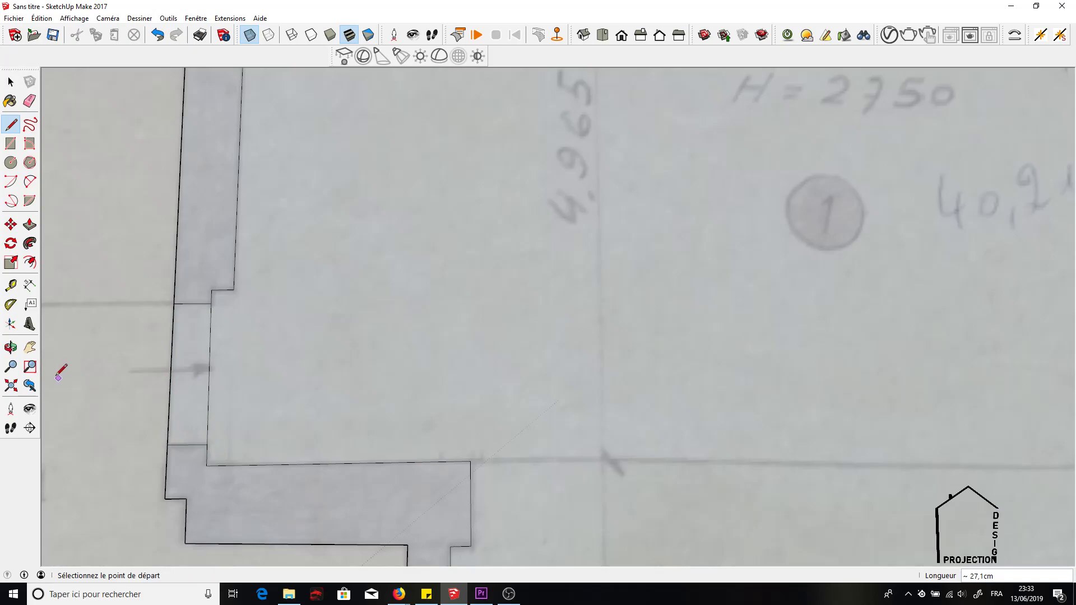
Step: Mark both sides of the upper window in room 1's left-hand wall with two lines across the wall
click(30, 348)
mouse_move(260, 192)
mouse_down()
mouse_move(239, 163)
mouse_move(207, 308)
mouse_up()
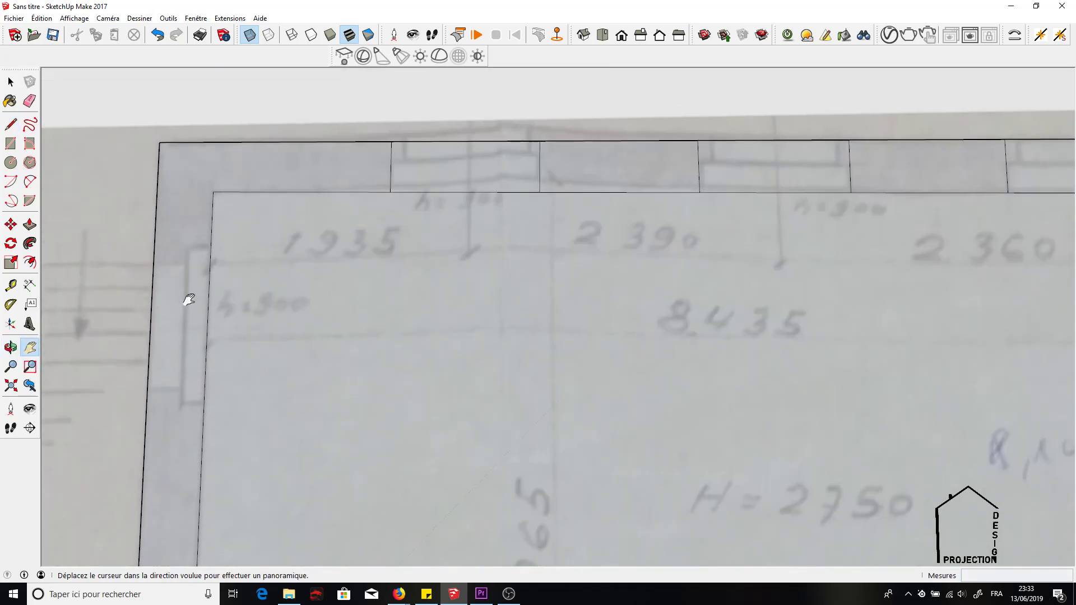
click(11, 126)
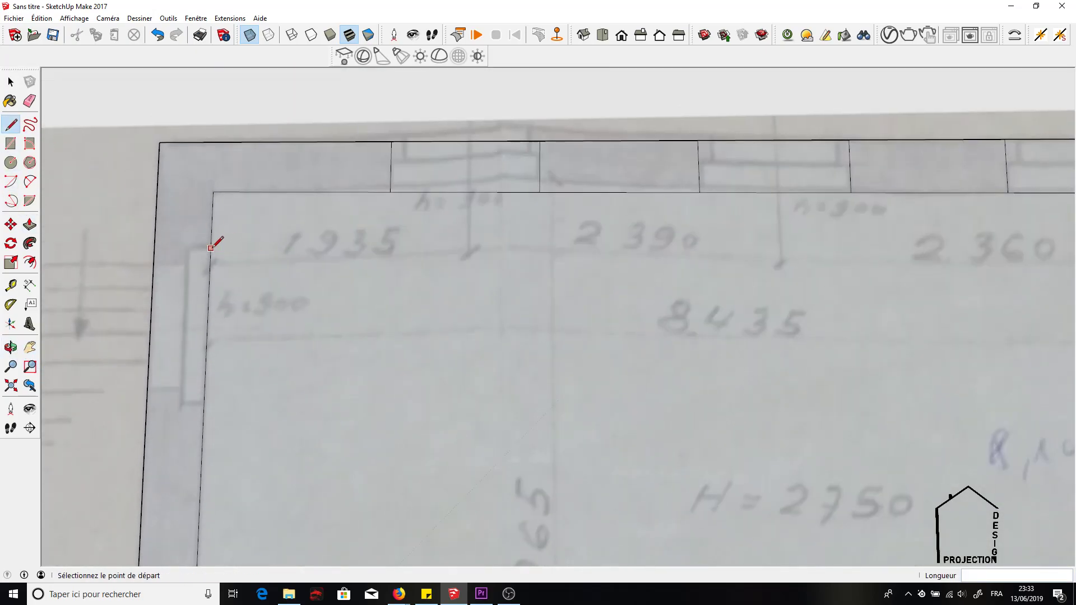
click(211, 247)
click(155, 247)
click(204, 404)
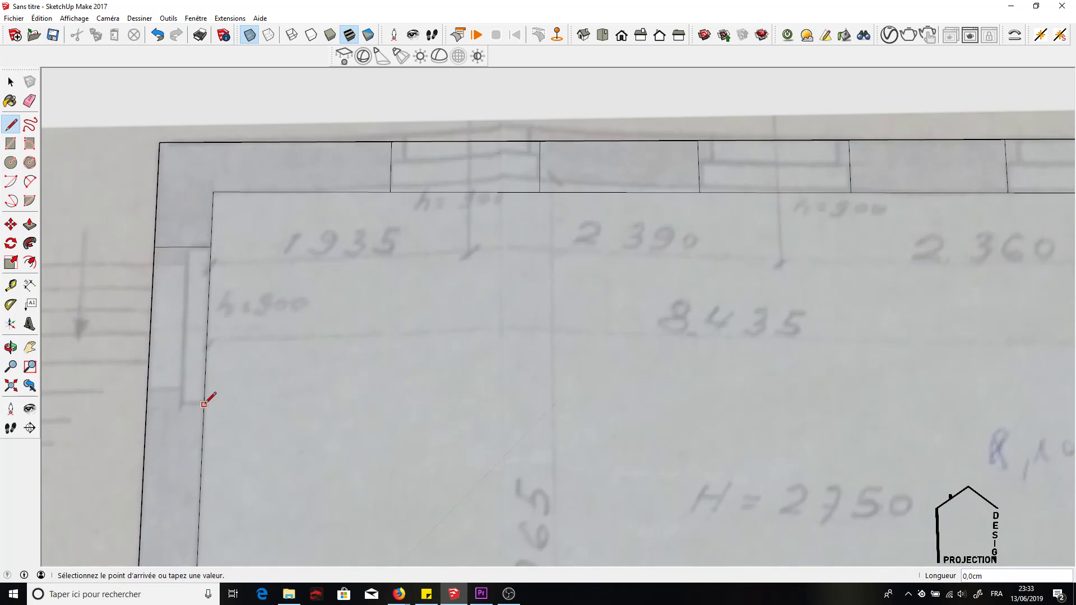
click(147, 404)
Step: Extrude the left-hand wall section of room 1 between the window and the doorway to a height of 275 cm
scroll(279, 273, down, 6)
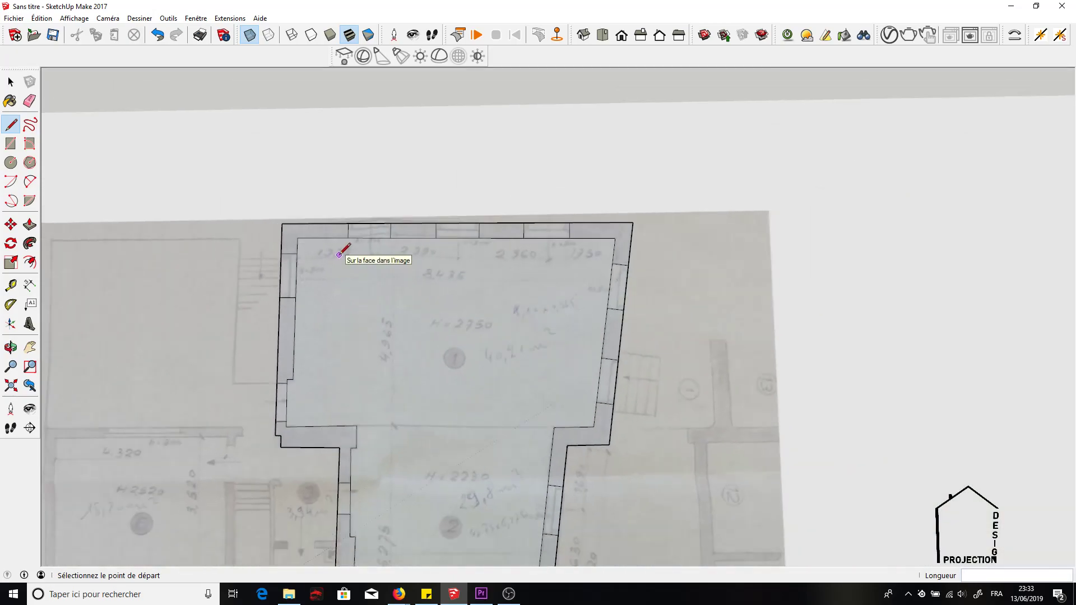
click(31, 348)
drag(456, 377, 317, 289)
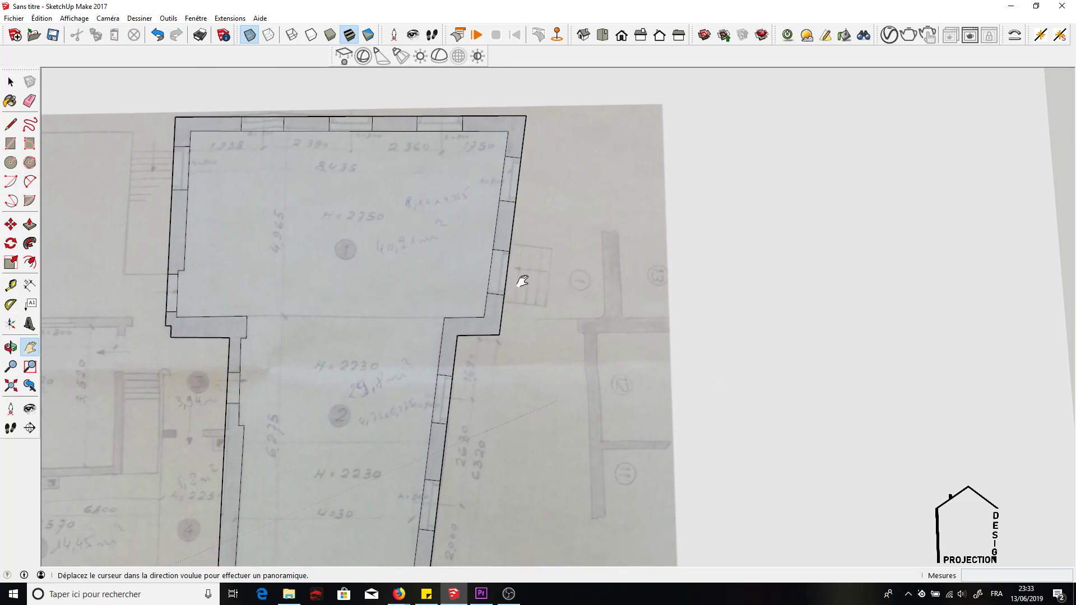
drag(360, 368, 404, 272)
drag(328, 260, 305, 353)
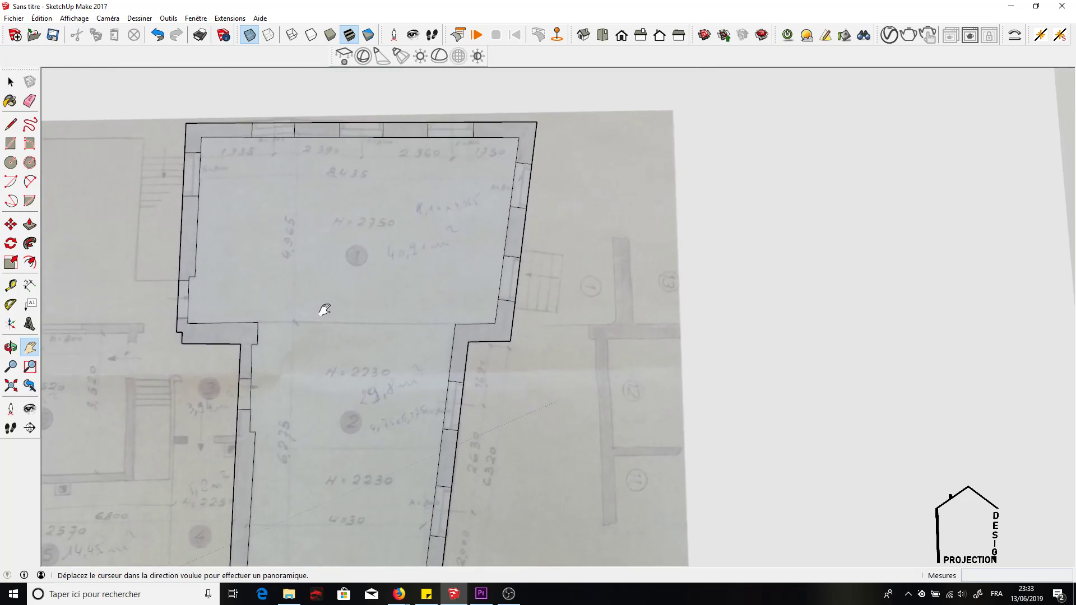
scroll(360, 214, up, 6)
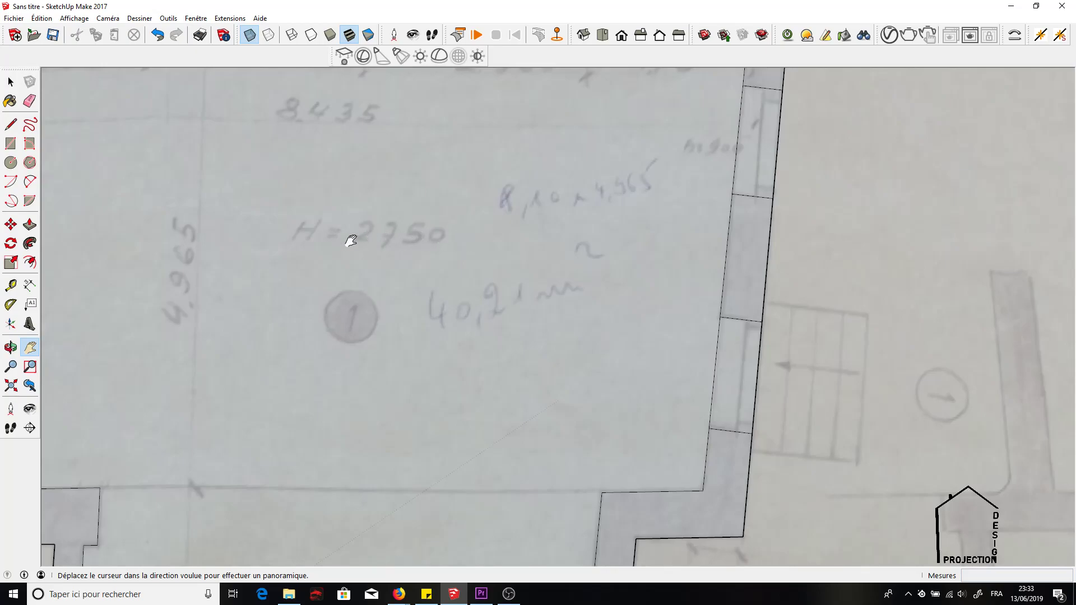
click(30, 224)
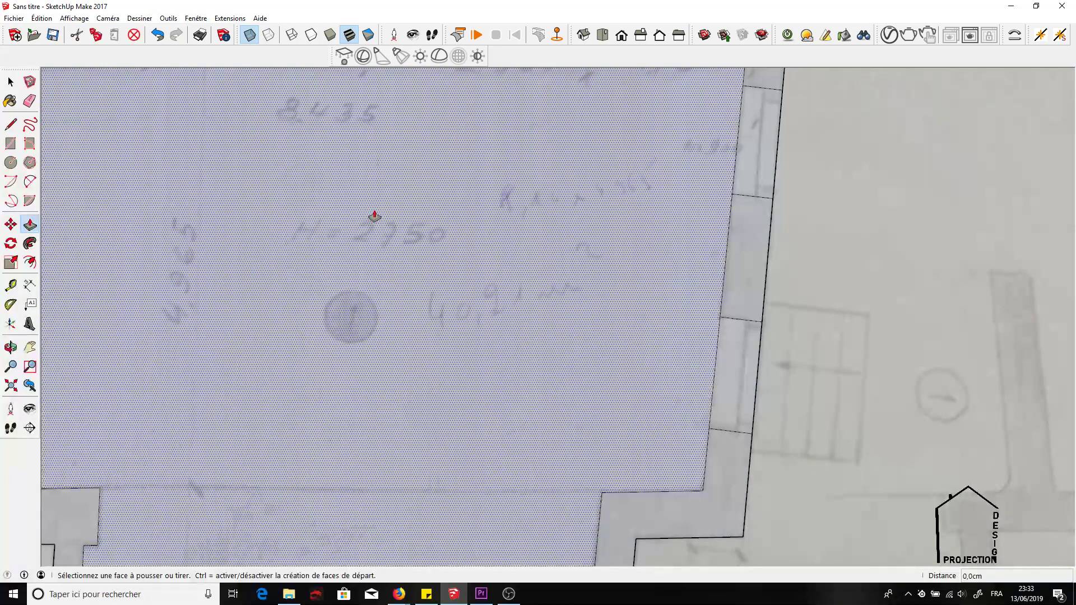
scroll(420, 221, down, 2)
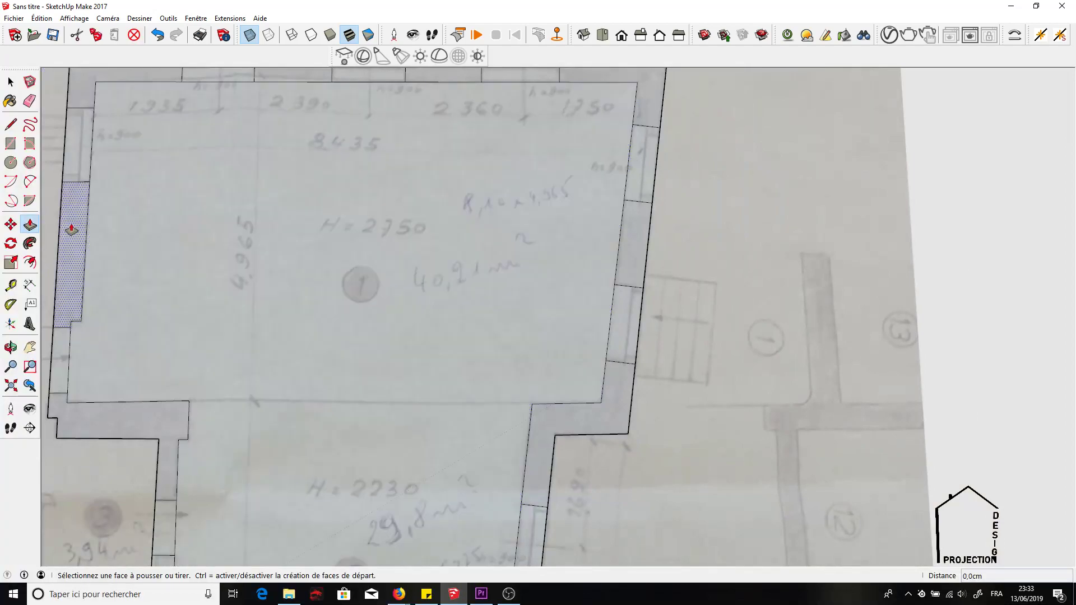
click(71, 230)
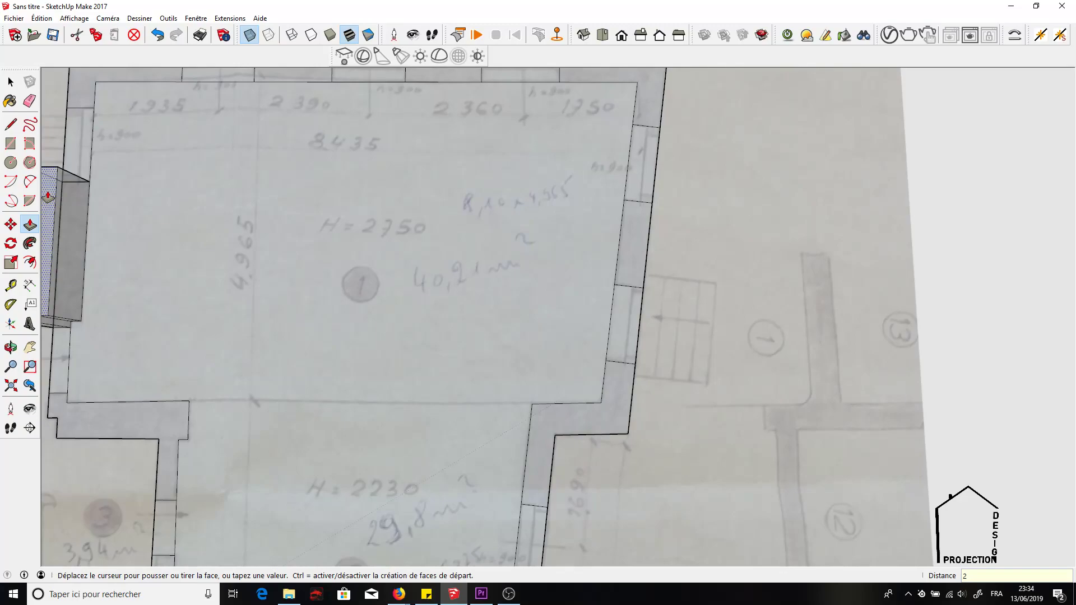
key(Return)
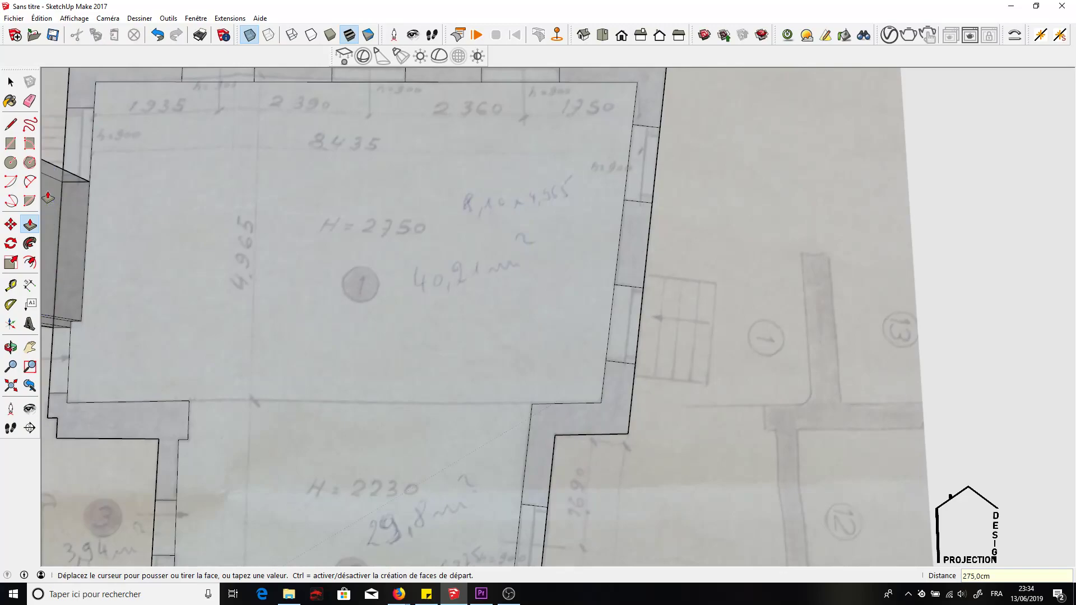
Step: Extrude the remaining wall sections around room 1, including the corner sections shared with room 2, by the same 275 cm
double_click(106, 423)
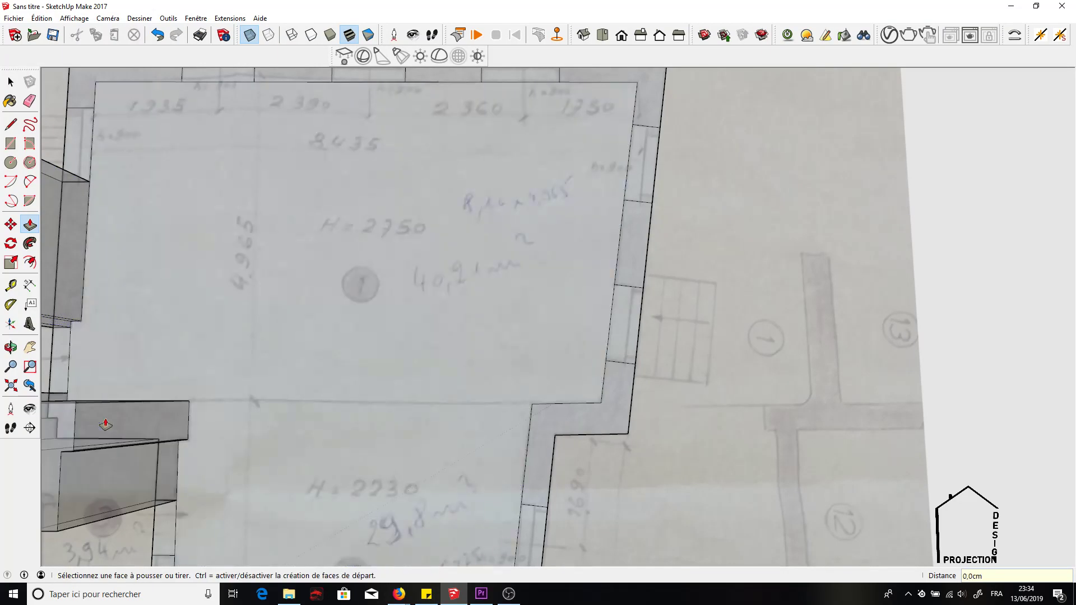
double_click(564, 437)
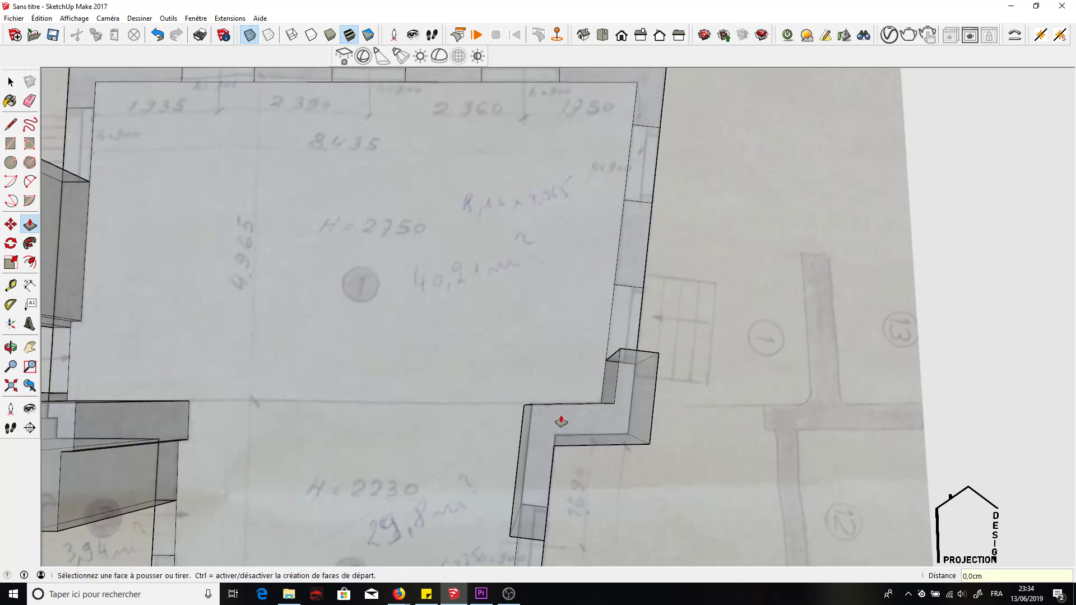
double_click(625, 253)
click(437, 79)
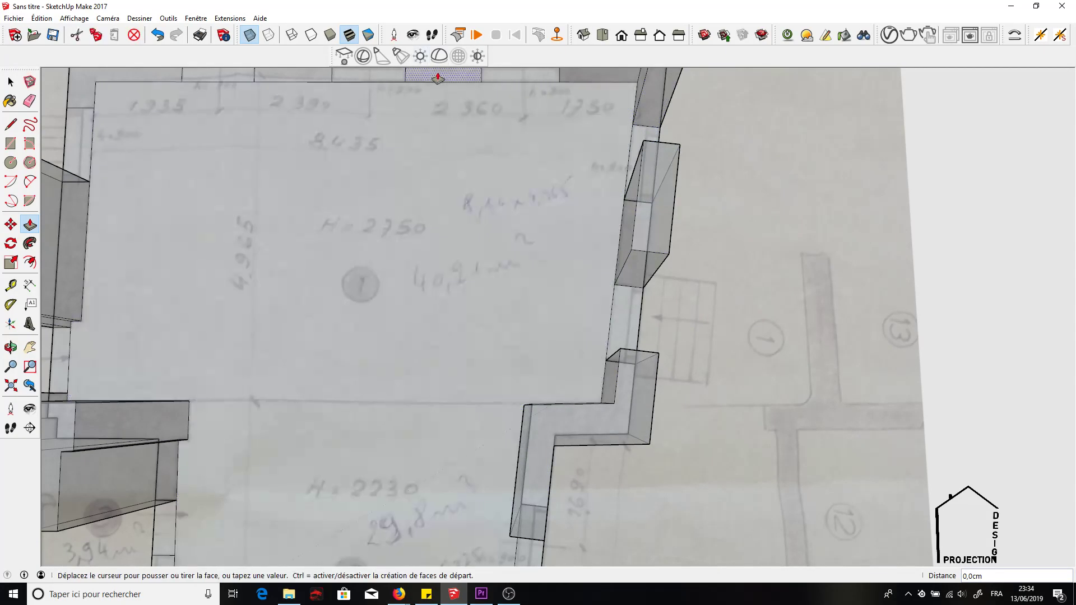
click(438, 78)
double_click(299, 79)
double_click(136, 76)
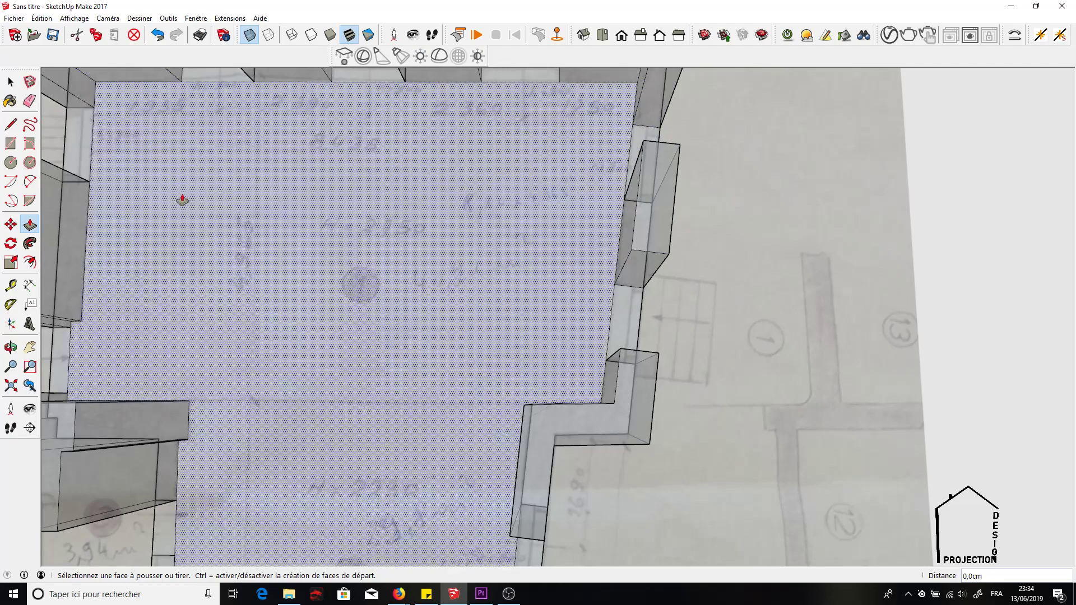
Step: Extrude the remaining wall sections around room 2 by the same 275 cm, leaving the openings flat
scroll(207, 212, down, 3)
double_click(371, 437)
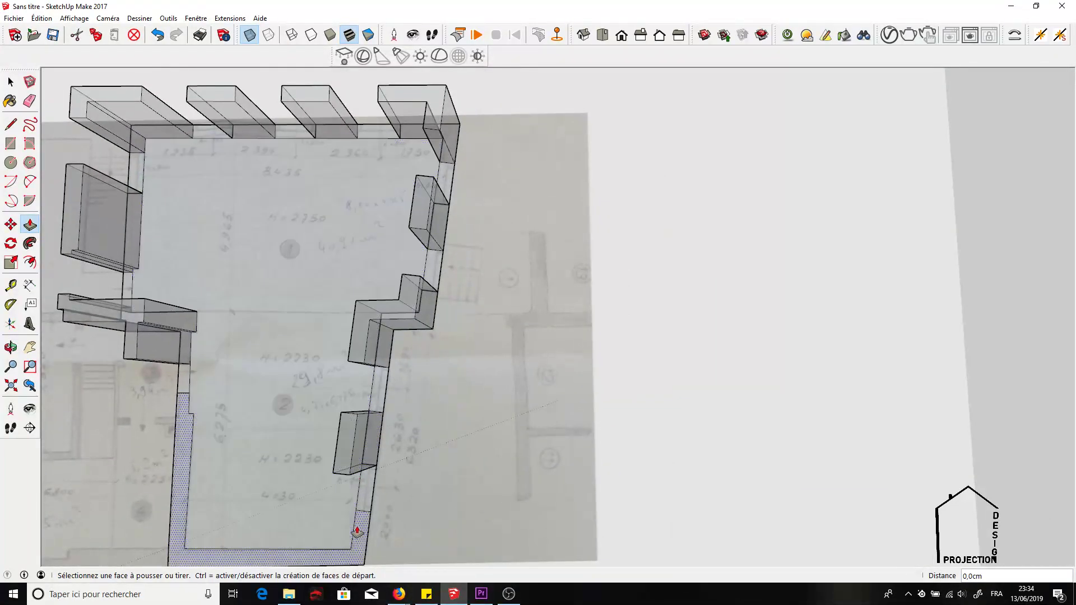
double_click(177, 482)
double_click(359, 532)
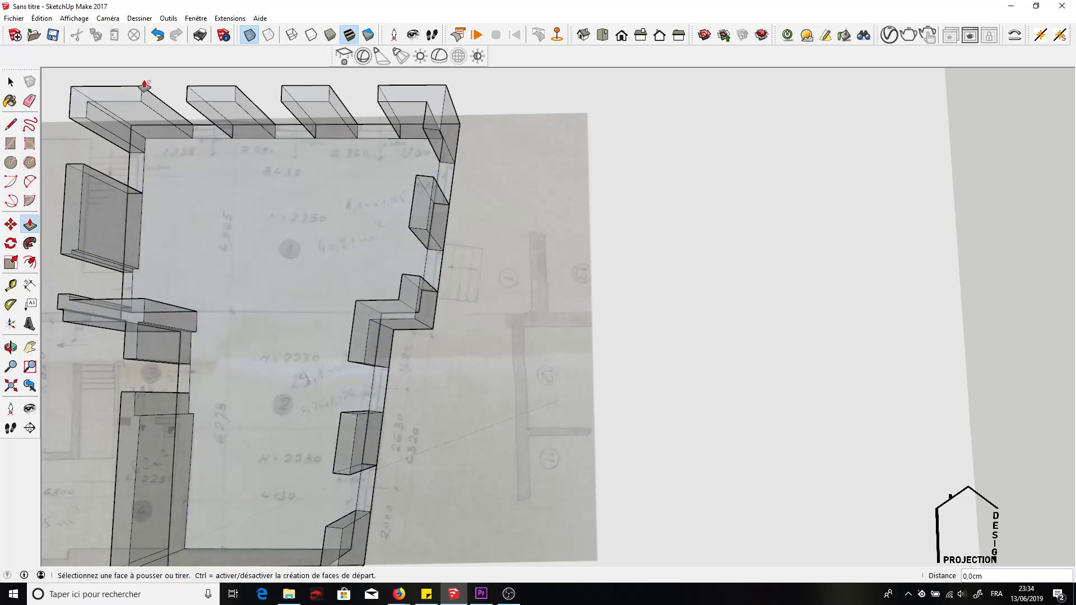
Step: Extrude the leftmost window opening in room 1's upper wall 90 cm to form the wall below the window
scroll(139, 110, up, 5)
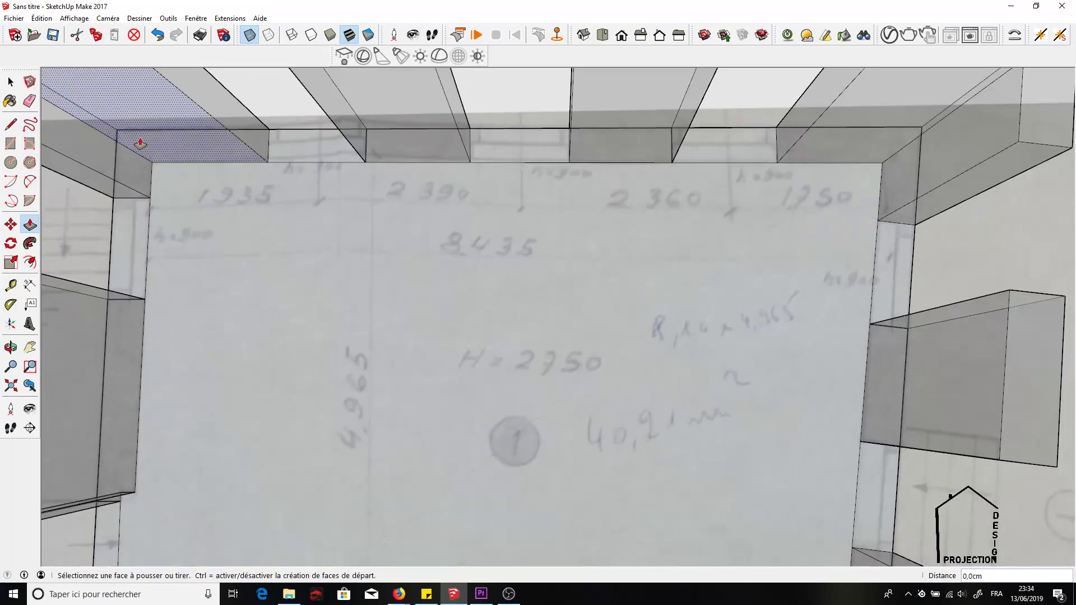
key(h)
drag(209, 256, 341, 336)
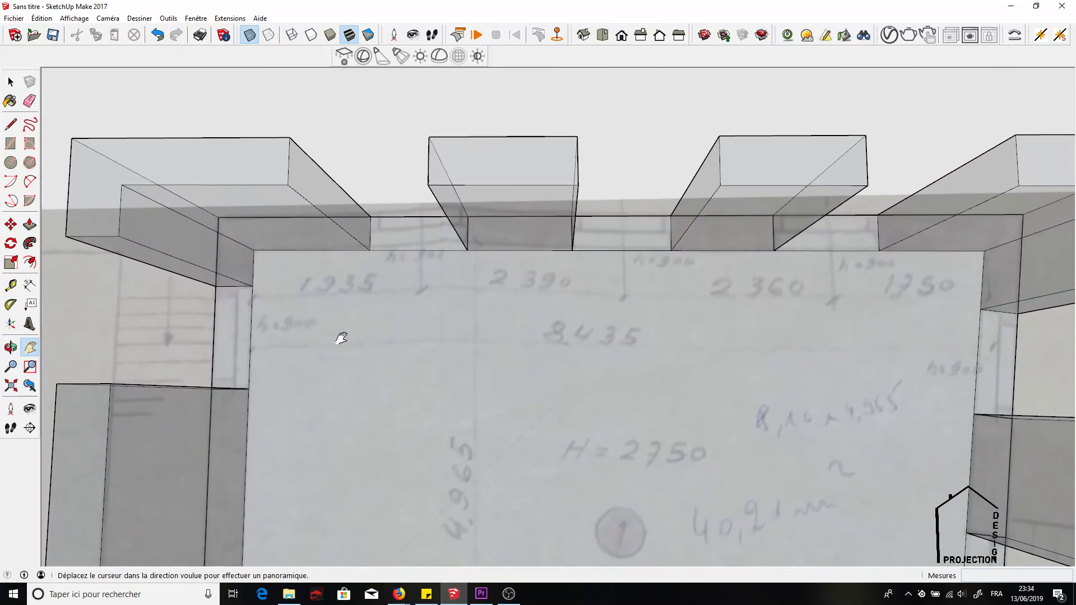
scroll(408, 261, up, 3)
scroll(408, 261, up, 1)
drag(426, 263, 115, 280)
drag(588, 276, 250, 230)
drag(426, 278, 1069, 365)
drag(587, 338, 686, 331)
click(30, 224)
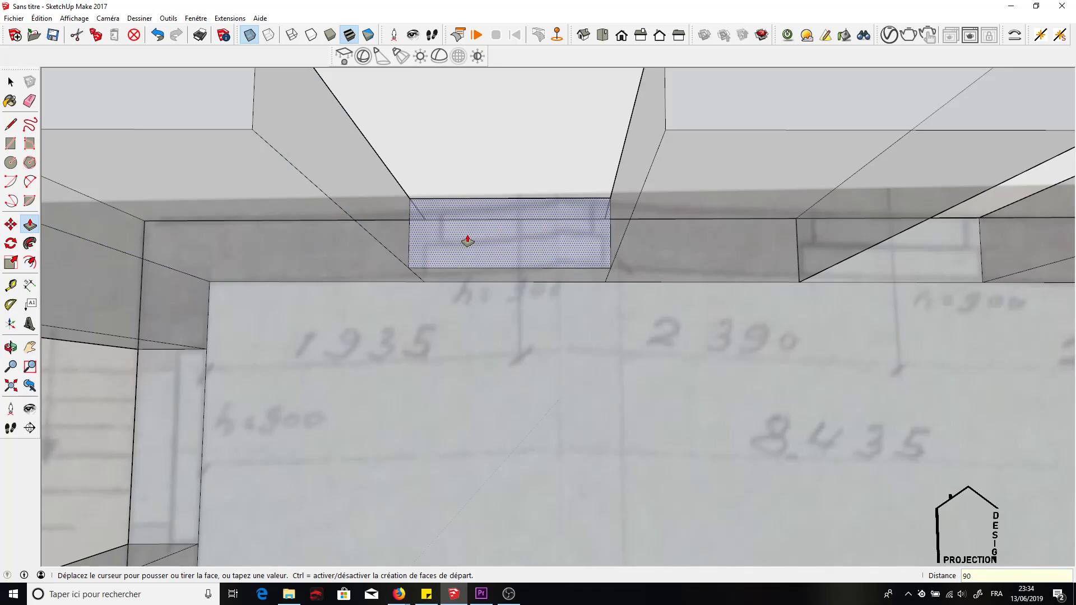
key(Return)
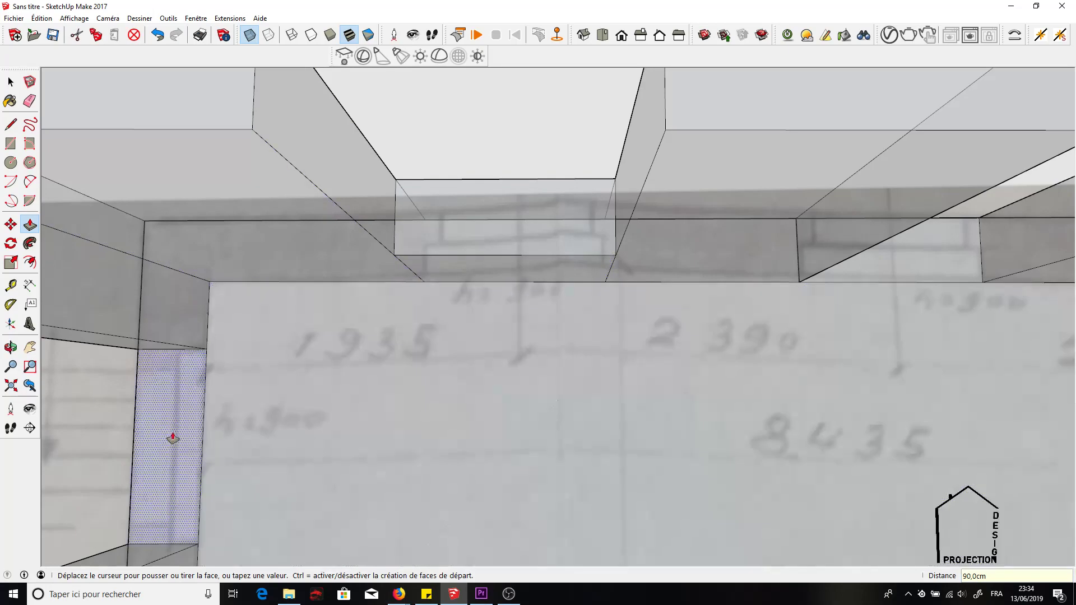
Step: Extrude room 1's other two upper-wall windows, its left-hand window and the upper right-hand window by the same 90 cm
double_click(939, 271)
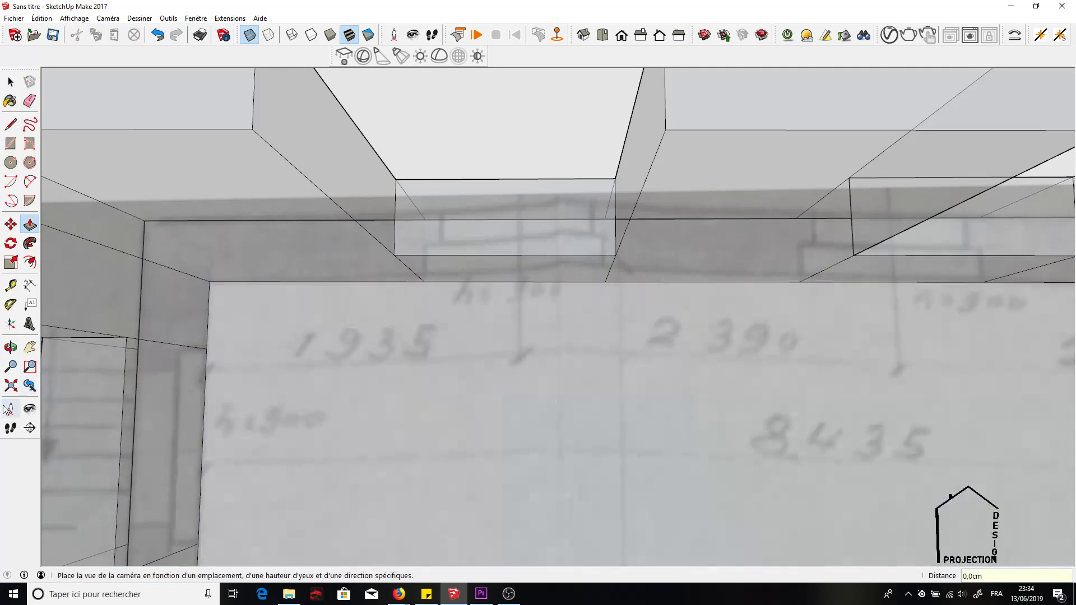
click(31, 353)
drag(615, 379, 96, 370)
drag(499, 360, 213, 341)
click(30, 224)
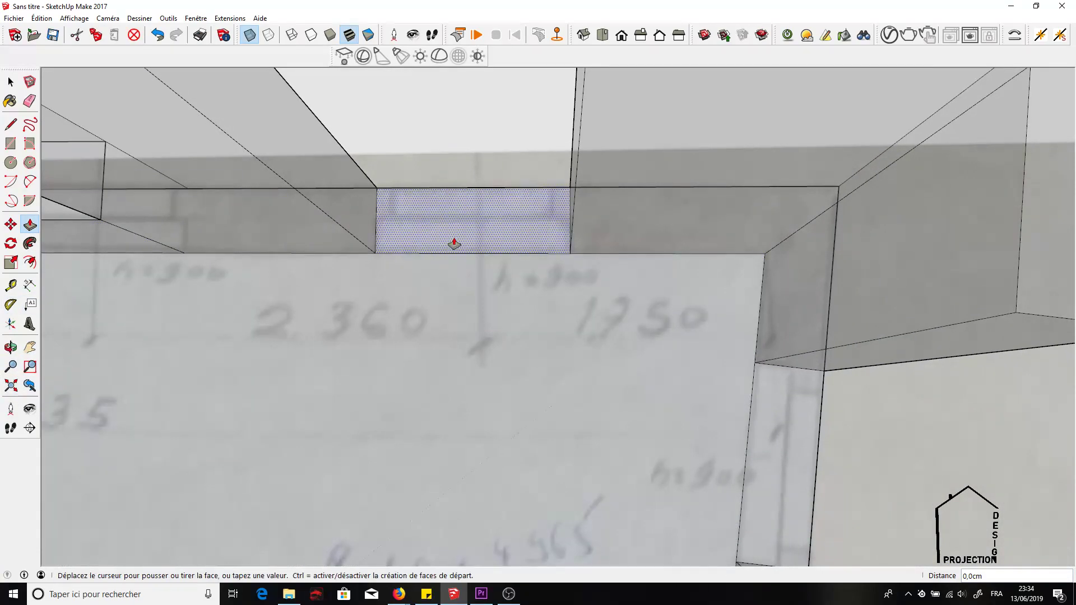
double_click(456, 240)
double_click(758, 470)
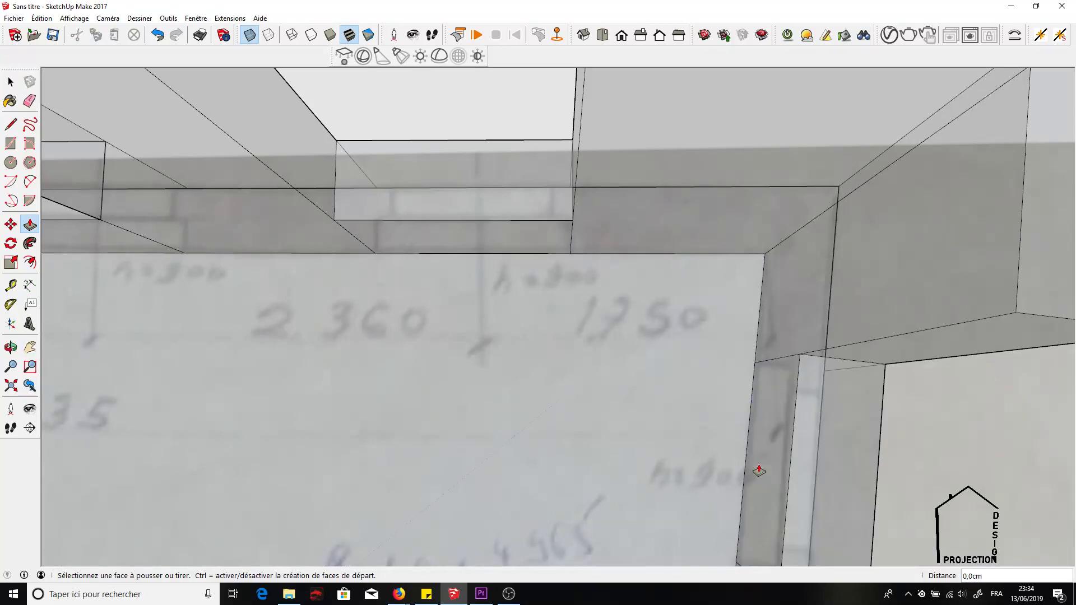
Step: Try raising the lower opening by the stairs in room 1's right-hand wall by 90 cm and undo that extrusion
click(35, 346)
drag(389, 554, 519, 241)
drag(592, 440, 609, 278)
scroll(608, 279, down, 2)
scroll(608, 278, down, 2)
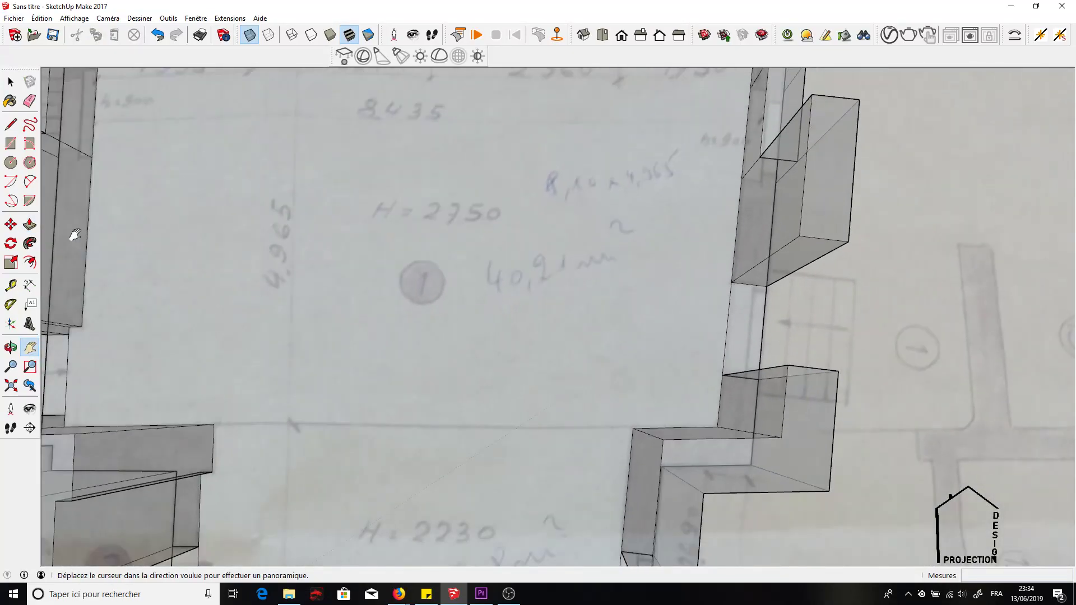
click(30, 224)
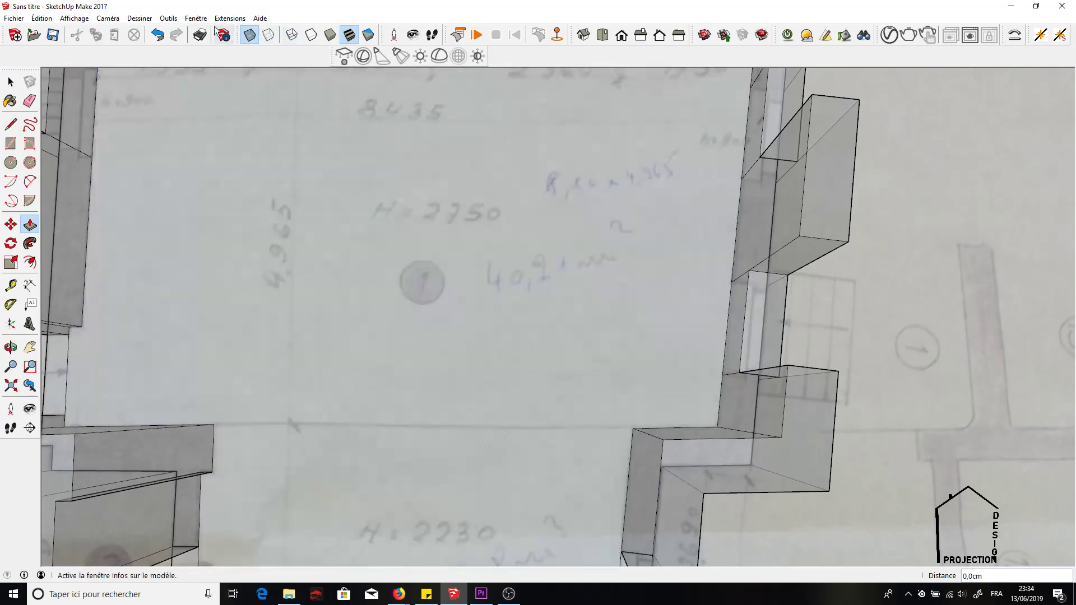
click(159, 35)
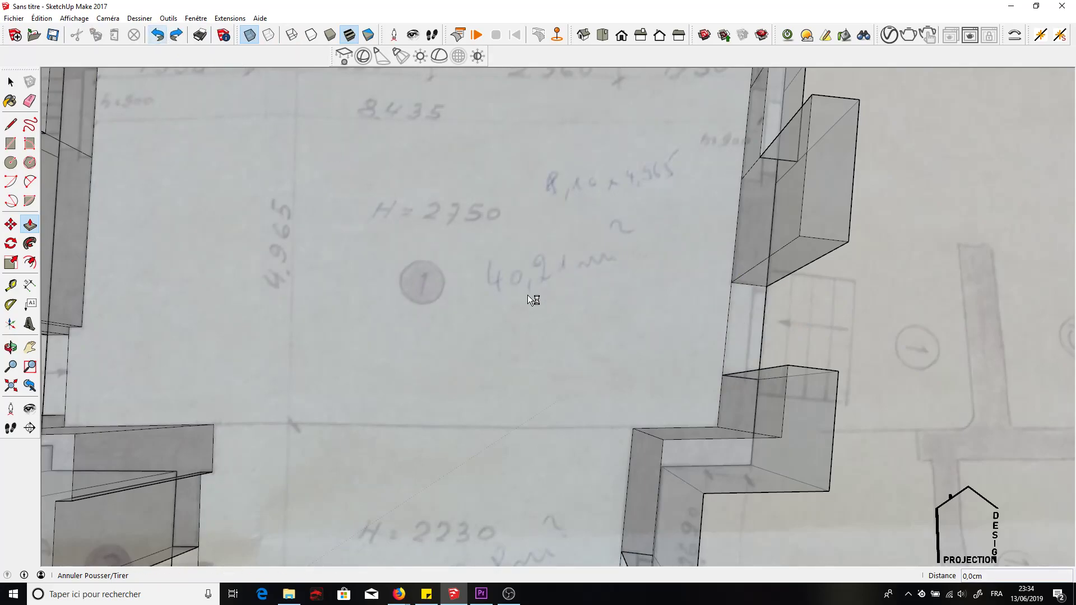
Step: Extrude the two window openings in room 2's right-hand wall by the same 90 cm
scroll(120, 336, down, 6)
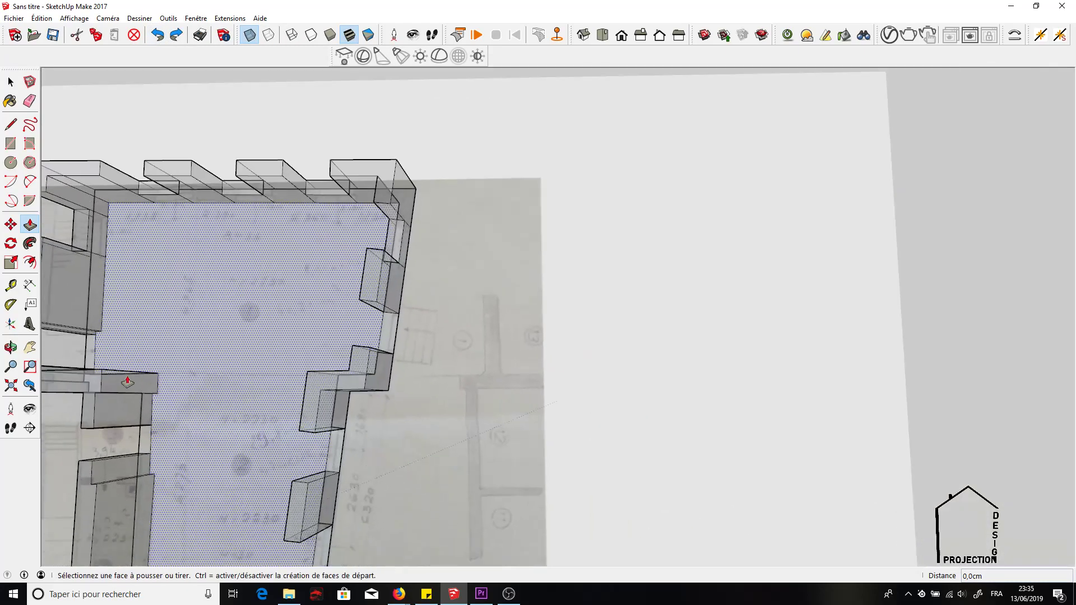
double_click(341, 459)
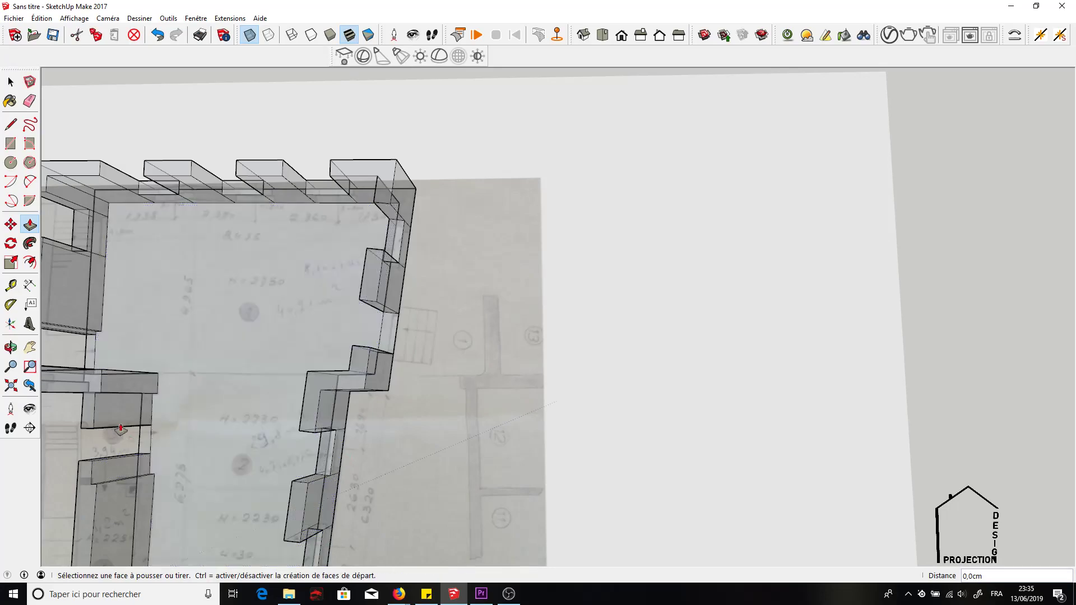
Step: Extrude the doorway face in room 1's left-hand wall by 0.1 cm as a threshold
click(29, 348)
drag(106, 337, 389, 312)
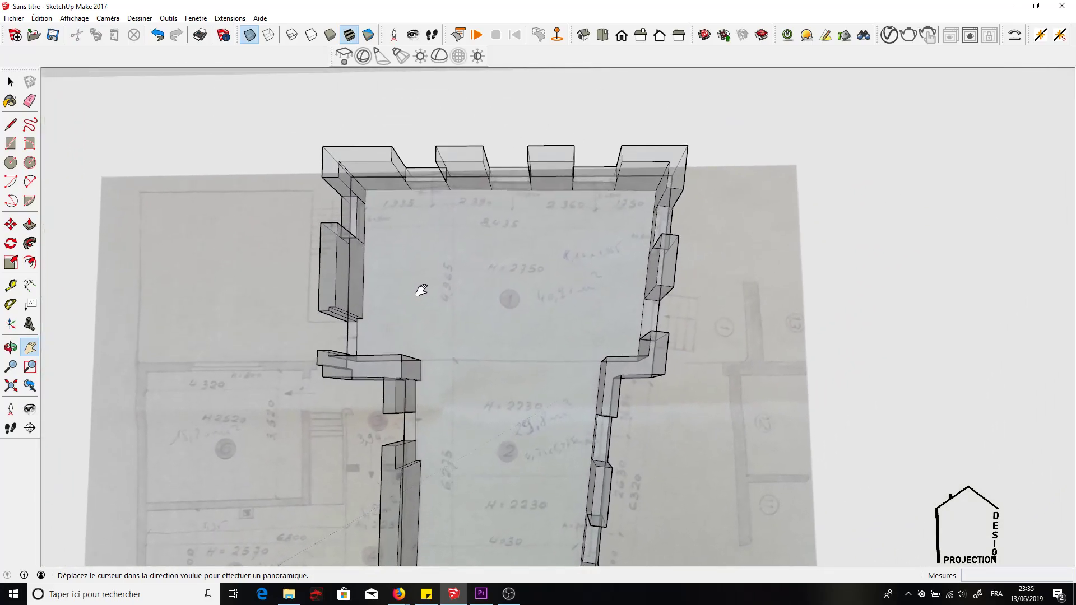
scroll(420, 288, up, 3)
scroll(438, 254, up, 2)
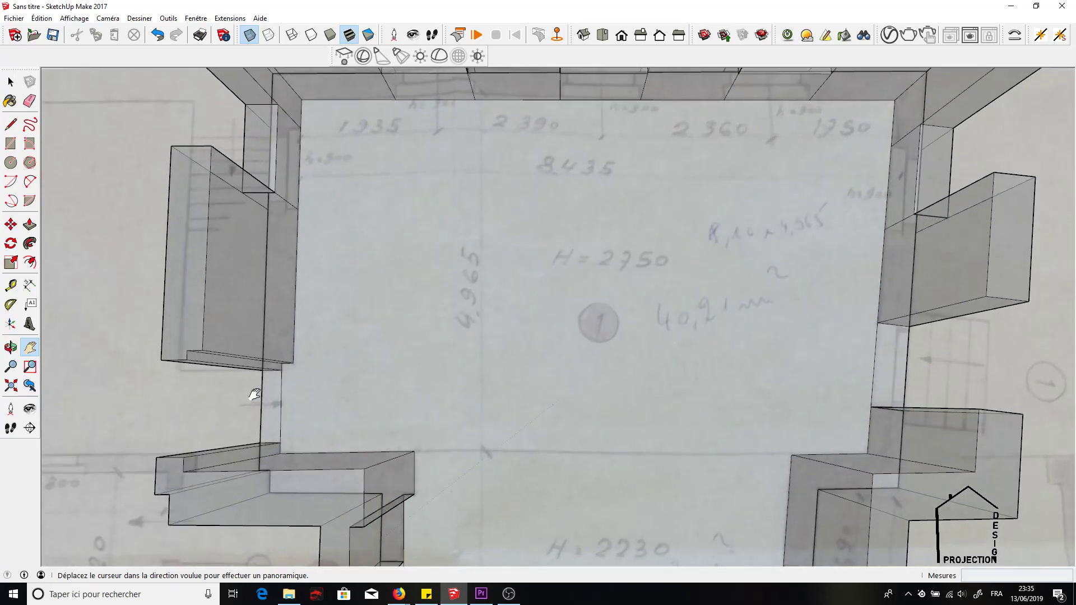
key(p)
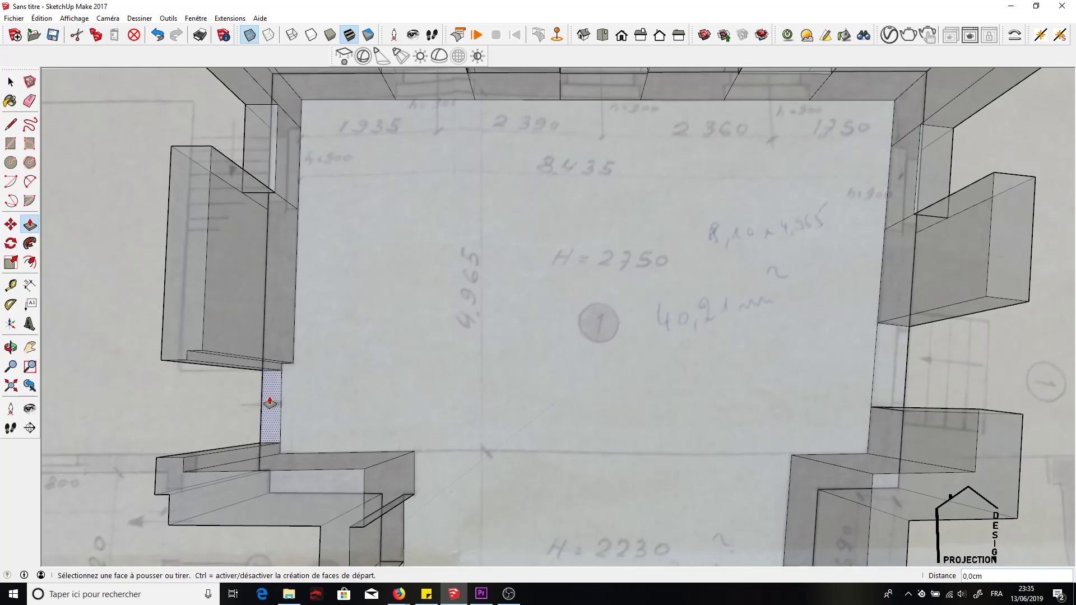
click(270, 402)
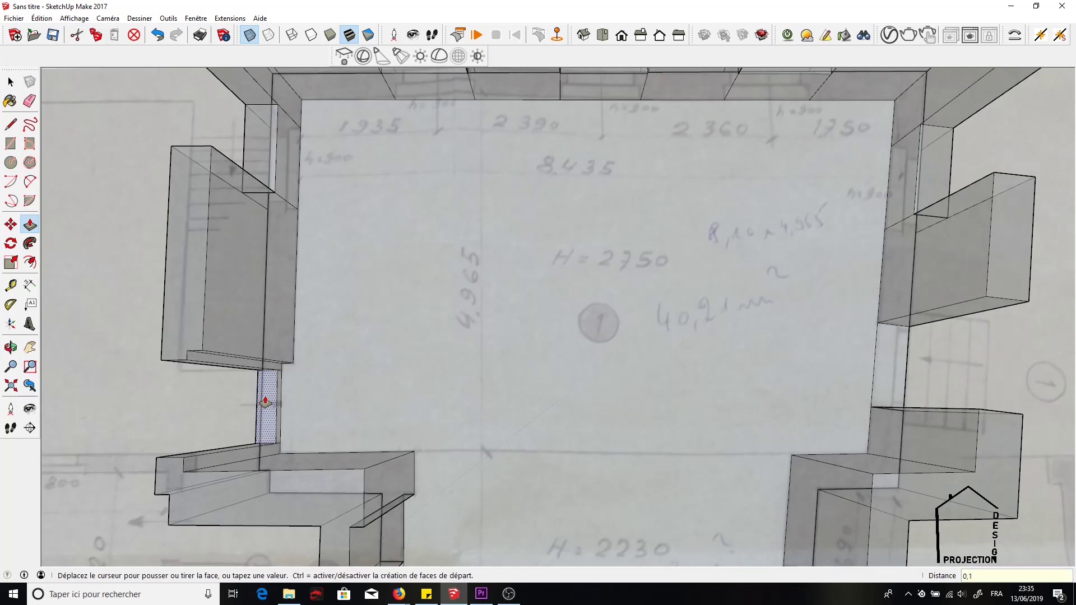
key(Return)
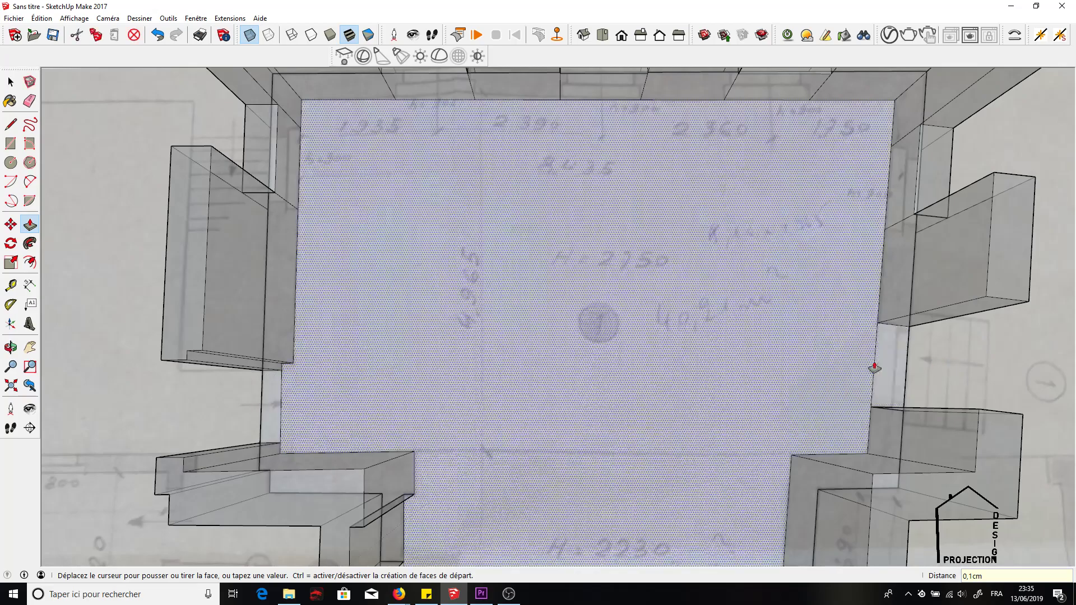
scroll(886, 368, down, 5)
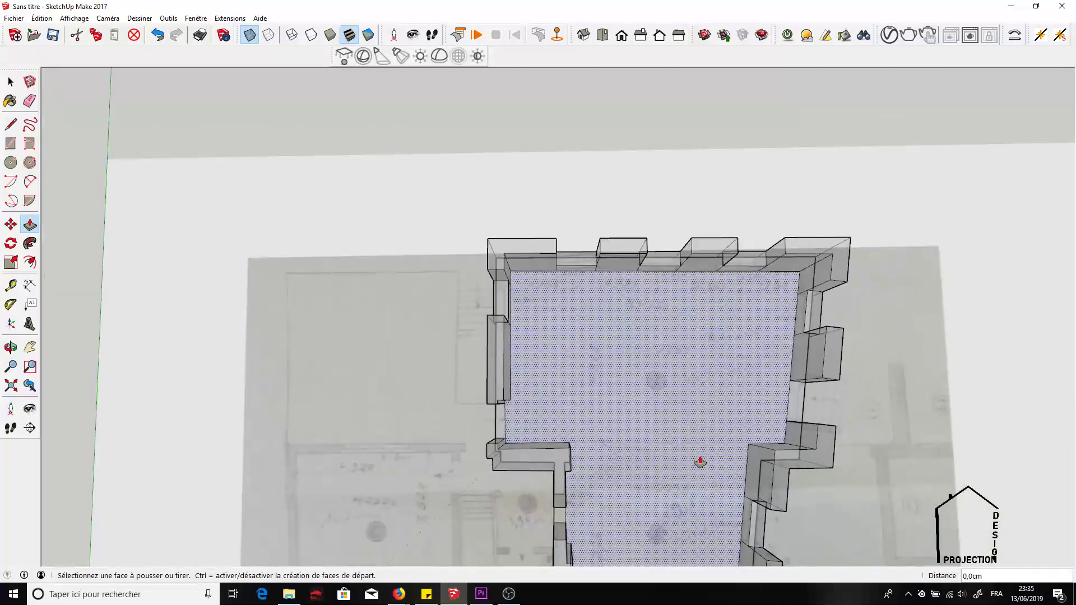
Step: Turn off the X-ray face display so the extruded walls and floor appear opaque
drag(374, 396, 381, 233)
drag(518, 258, 488, 365)
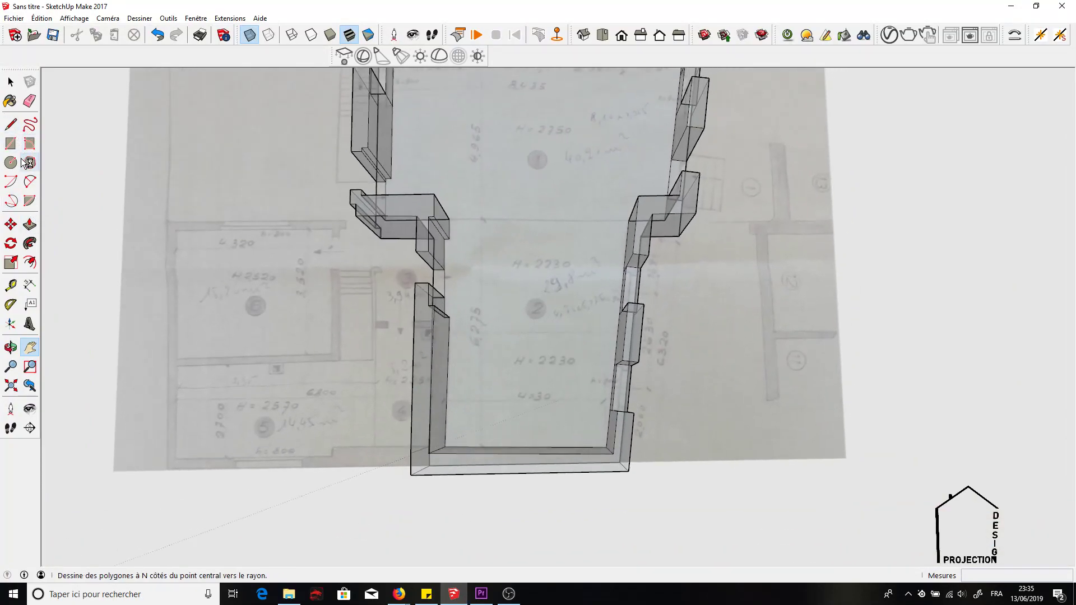
click(29, 224)
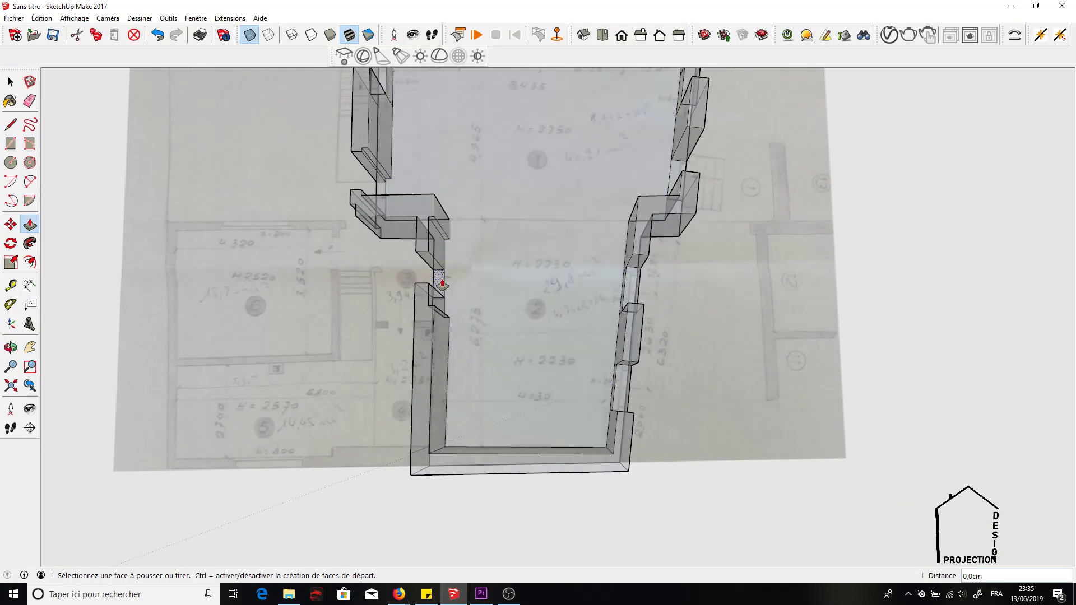
click(30, 347)
drag(308, 227, 287, 248)
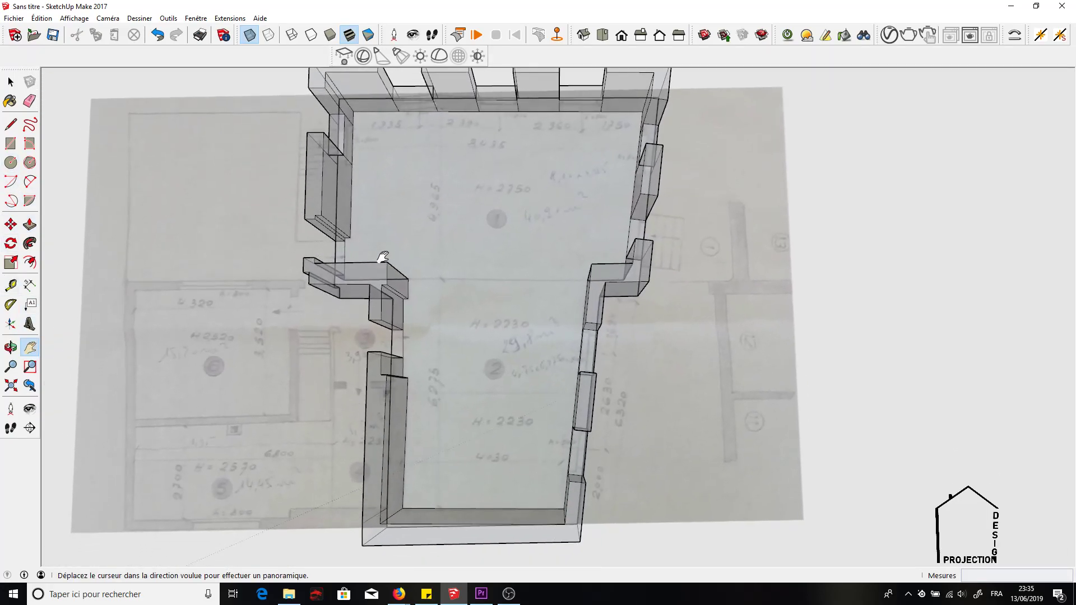
scroll(459, 255, up, 5)
mouse_move(452, 233)
mouse_down()
mouse_move(413, 353)
mouse_move(398, 355)
mouse_move(459, 379)
mouse_move(471, 334)
mouse_move(435, 219)
mouse_up()
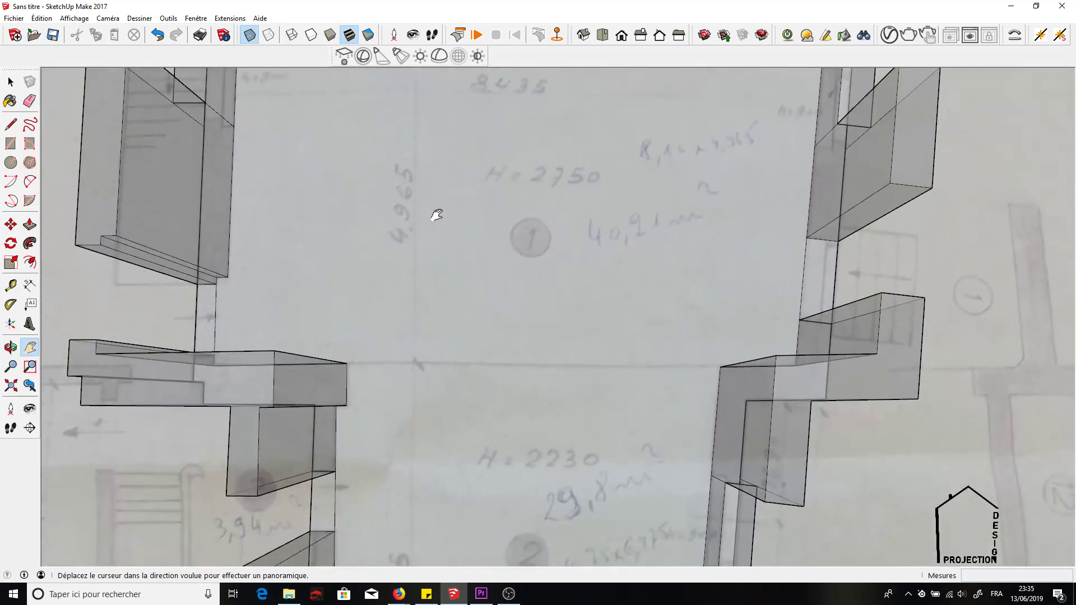
scroll(436, 214, down, 4)
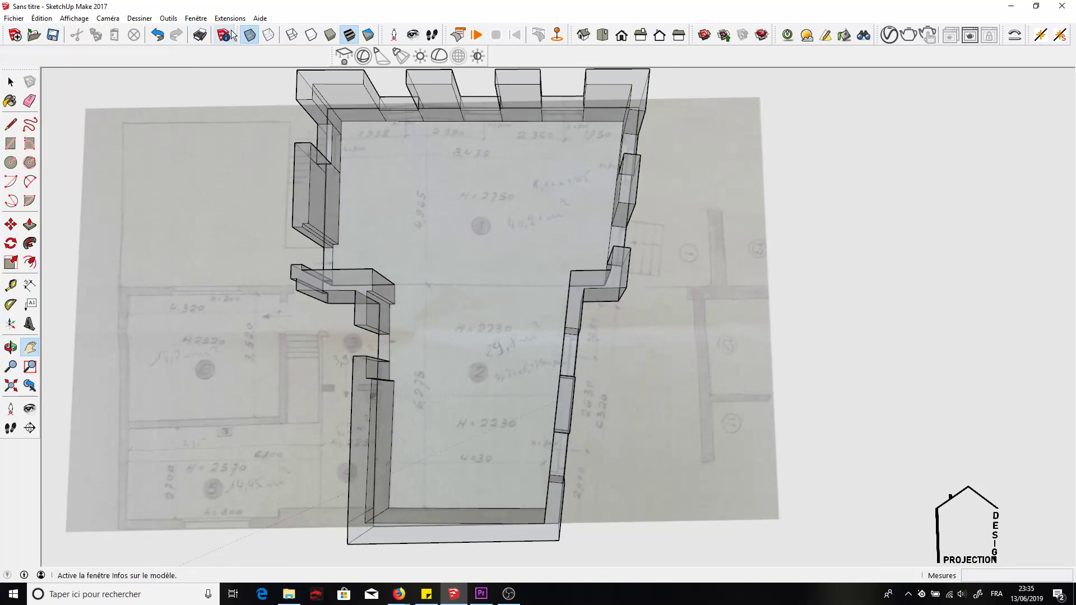
click(250, 35)
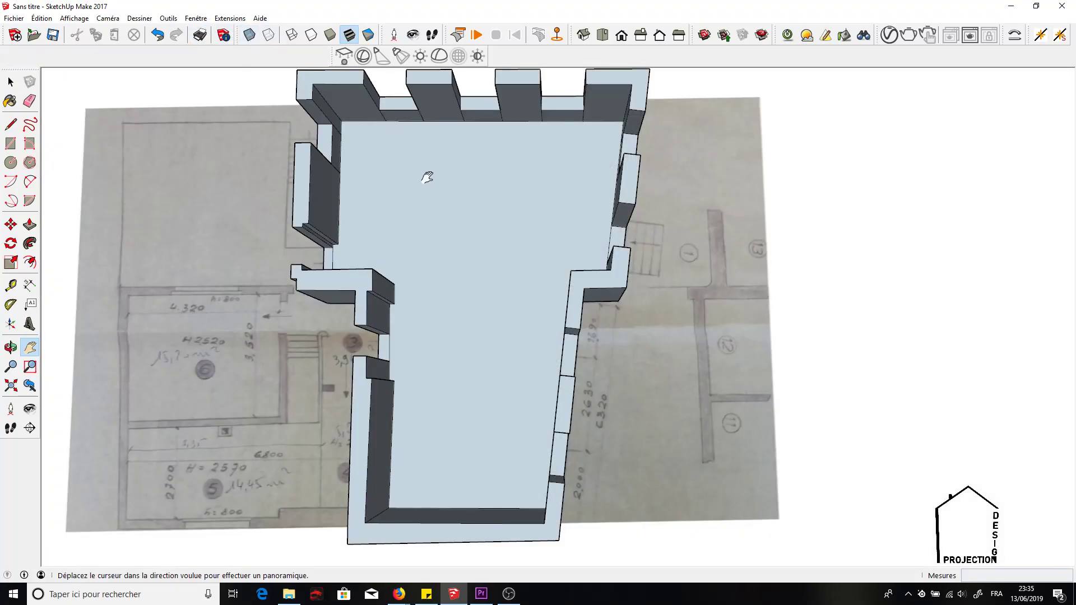
Step: Select the entire connected wall and floor geometry and reverse its faces
click(10, 82)
click(515, 207)
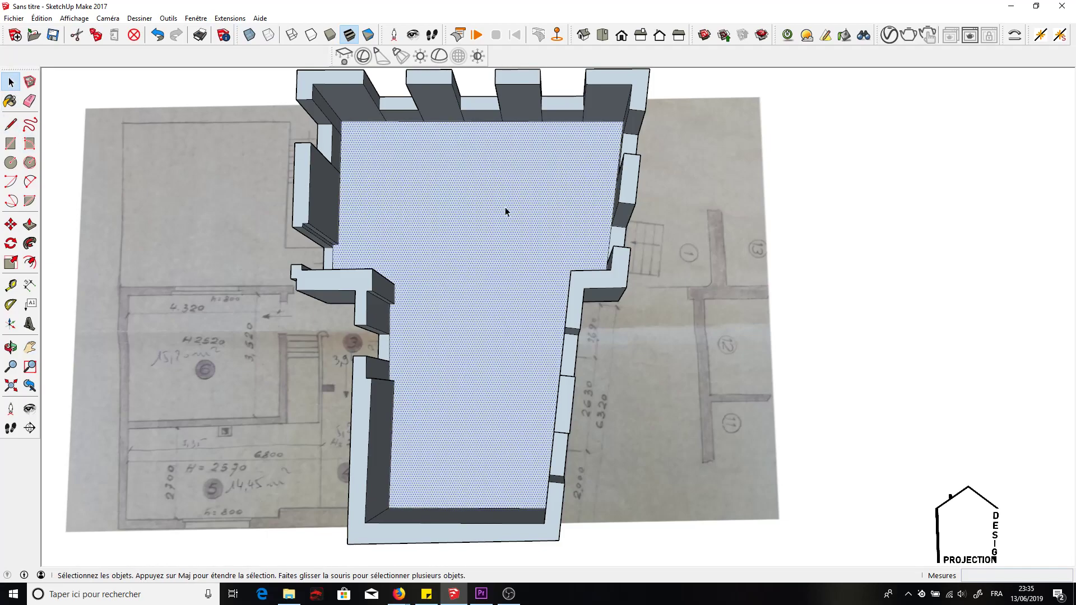
triple_click(389, 240)
right_click(390, 241)
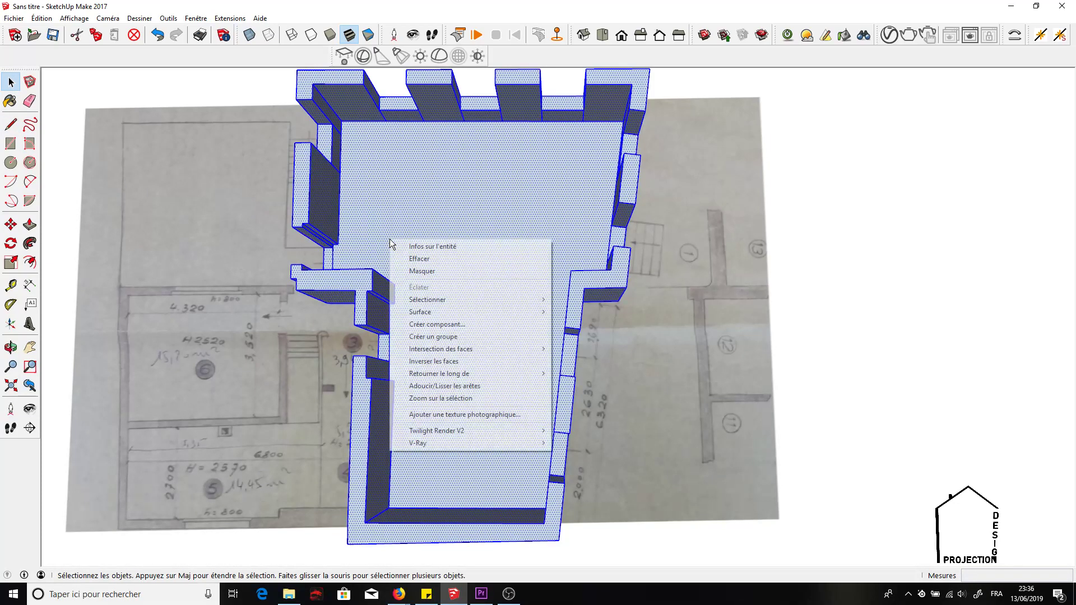
click(433, 361)
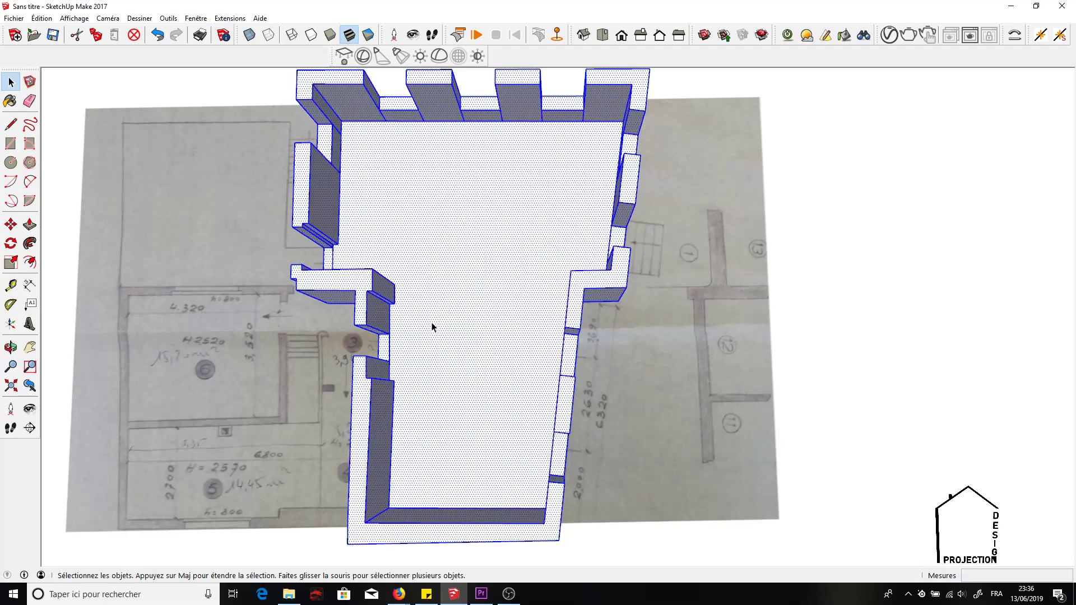
click(830, 244)
scroll(475, 242, up, 1)
scroll(442, 242, down, 2)
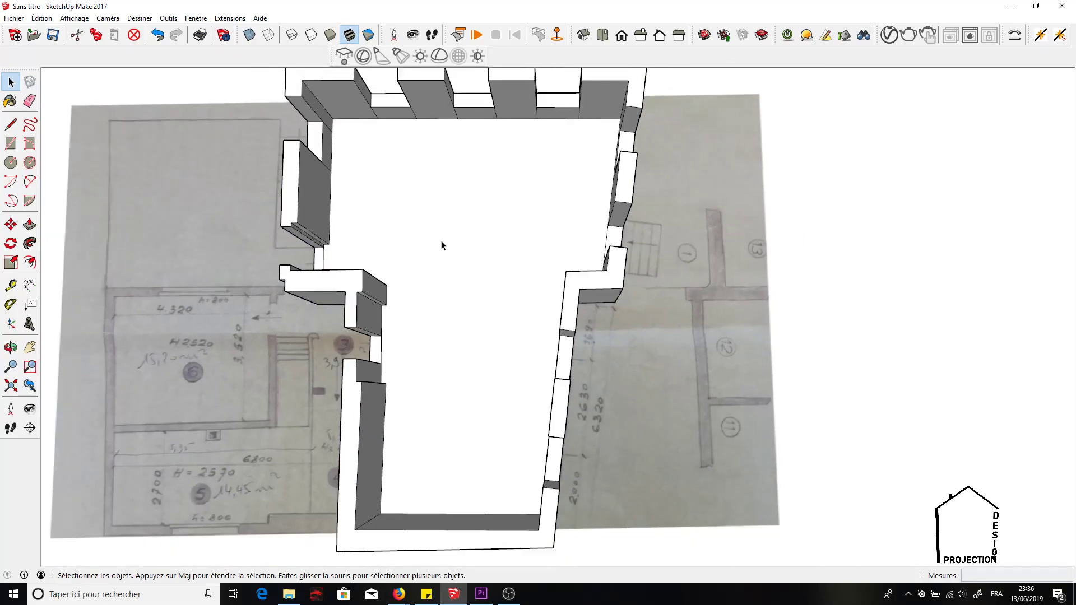
Step: Draw edges across both sides of the wall top to close the gap above room 1's left-hand window
middle_drag(431, 237, 469, 109)
scroll(454, 133, up, 2)
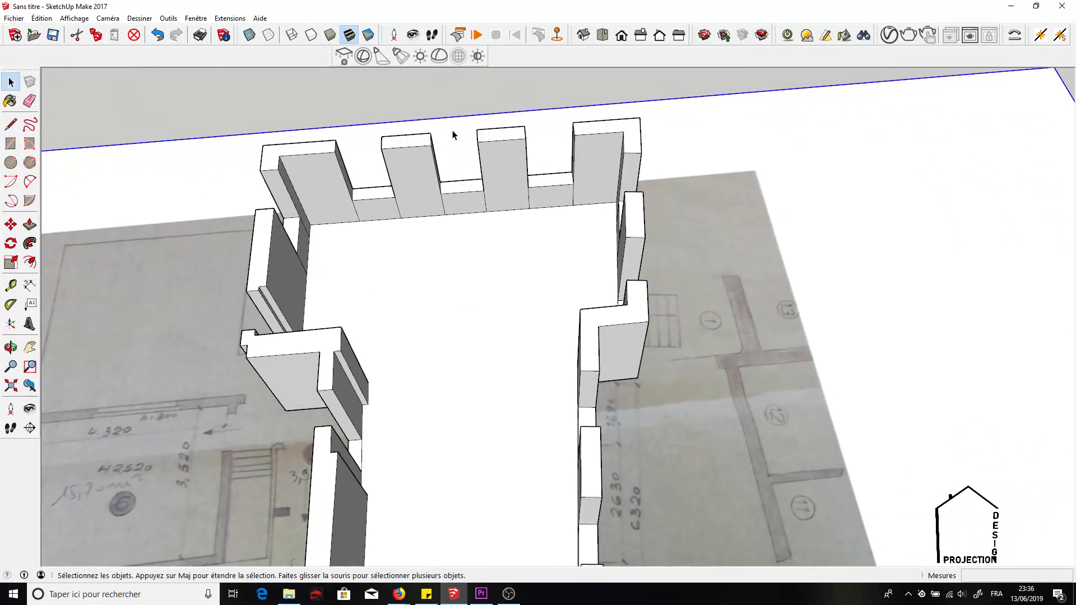
scroll(454, 134, down, 3)
scroll(453, 134, up, 4)
middle_drag(457, 173, 435, 169)
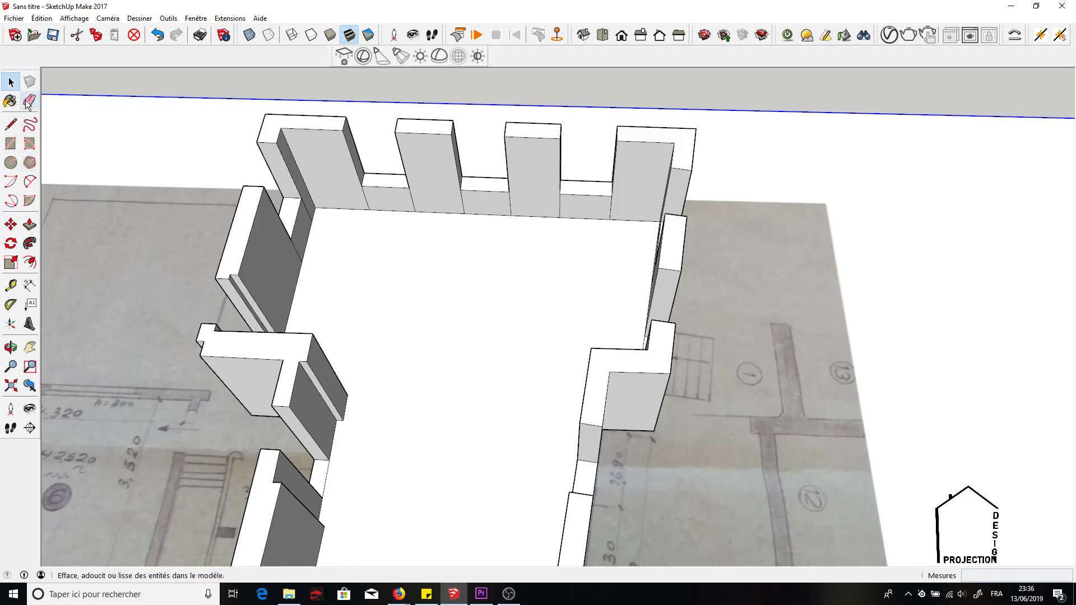
click(10, 124)
click(256, 142)
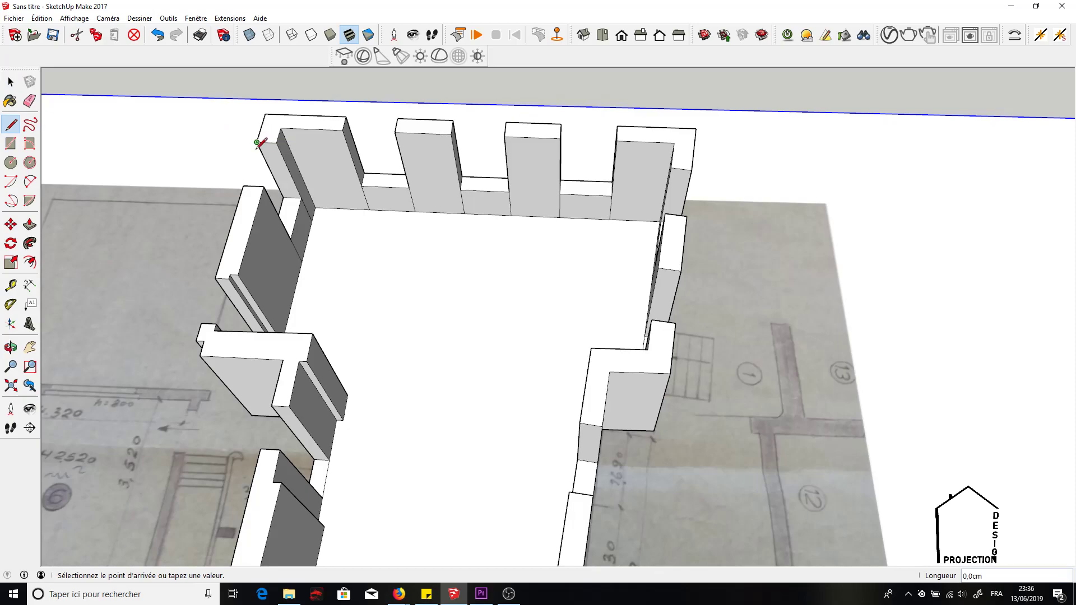
click(244, 185)
click(276, 143)
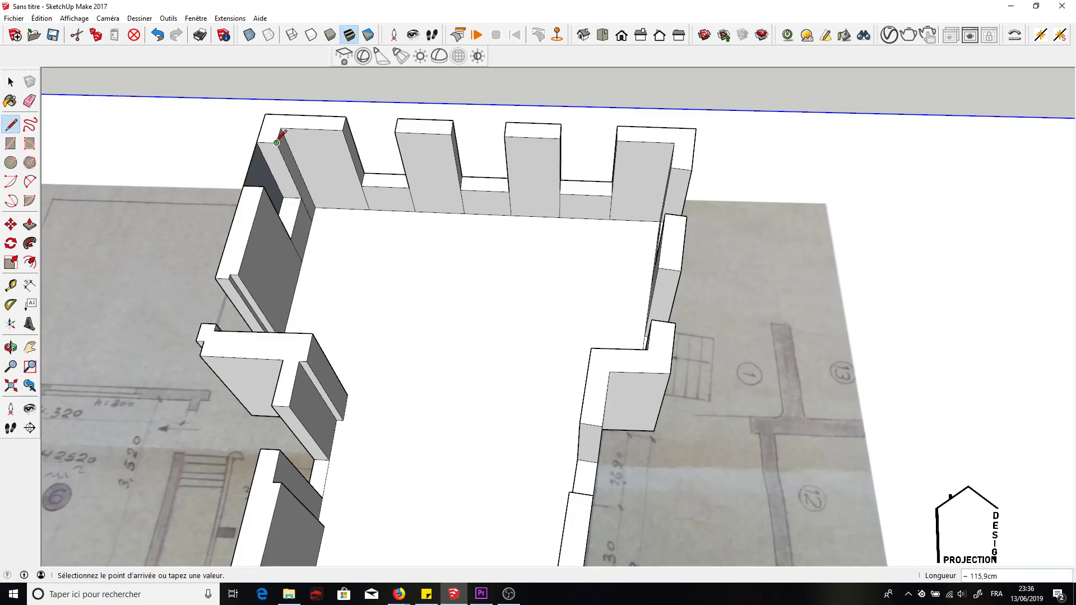
click(264, 186)
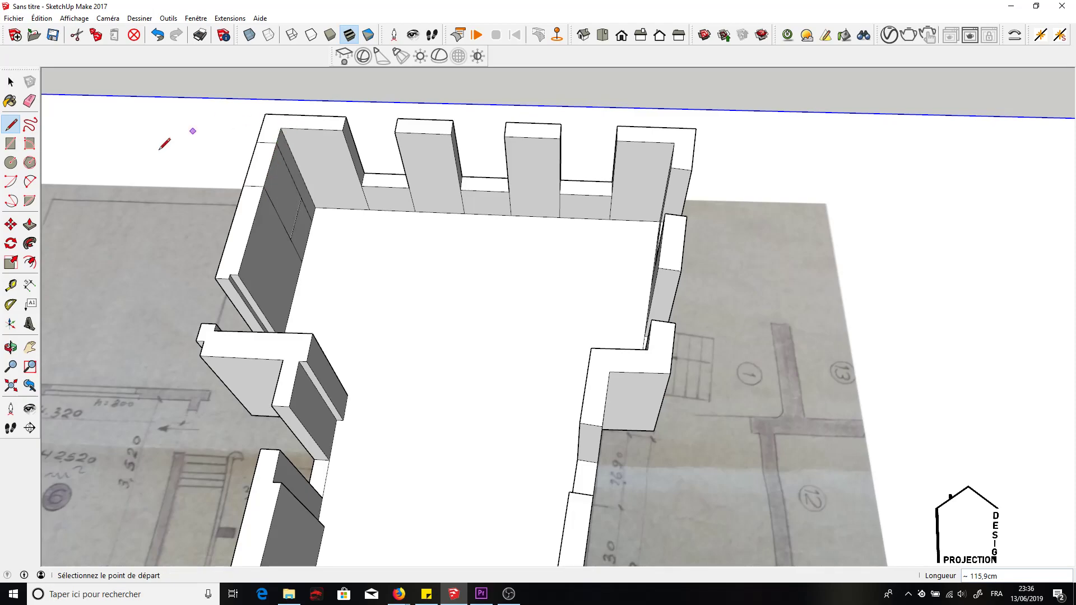
Step: Remove the inner and outer faces filling room 1's left-hand window above its sill
click(11, 82)
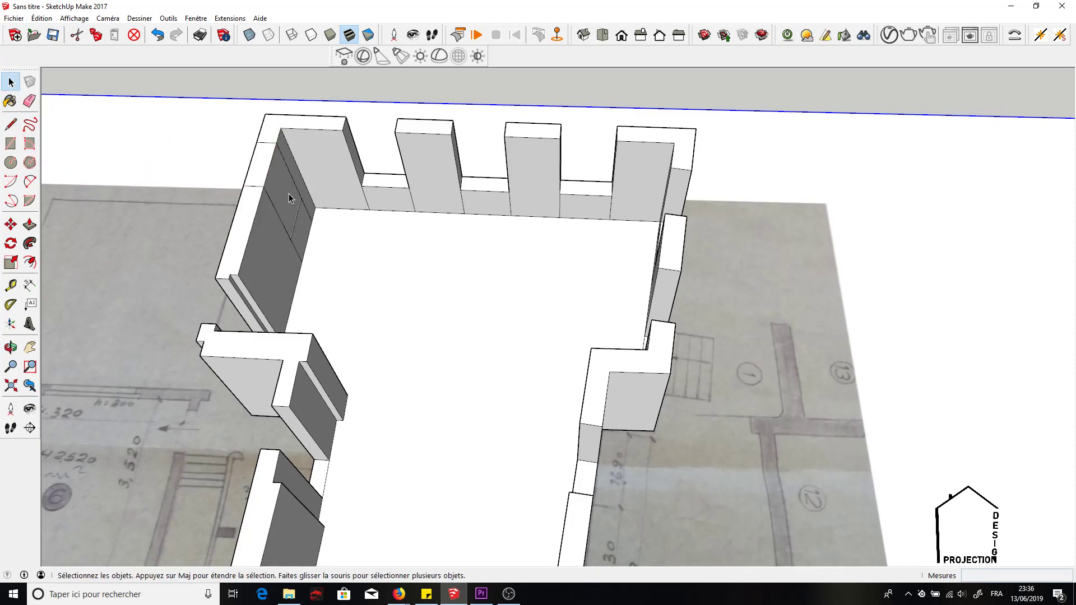
click(288, 193)
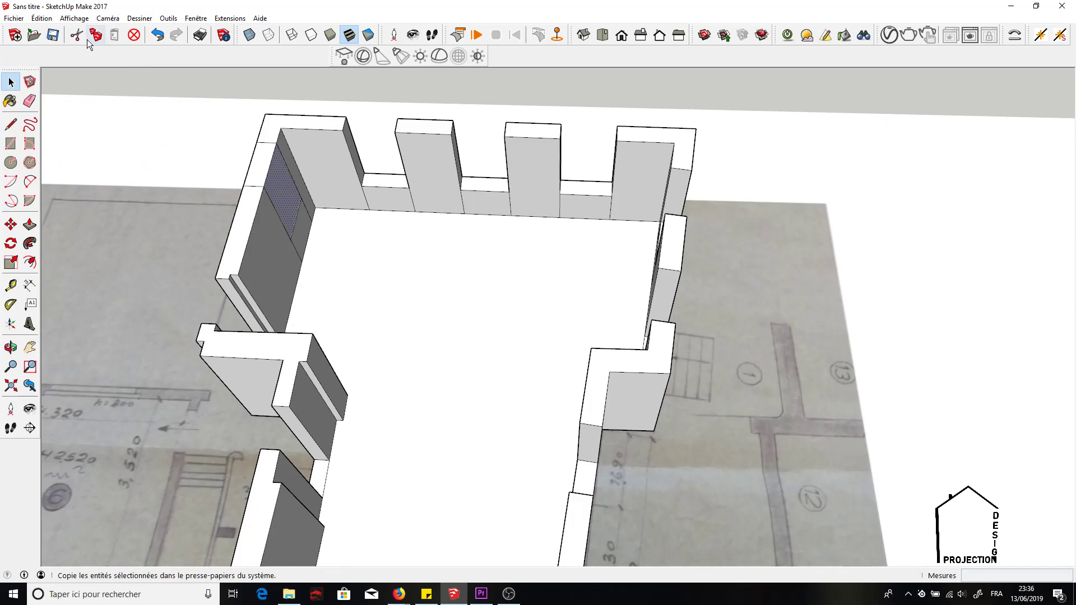
key(Delete)
middle_drag(338, 157, 308, 251)
click(200, 434)
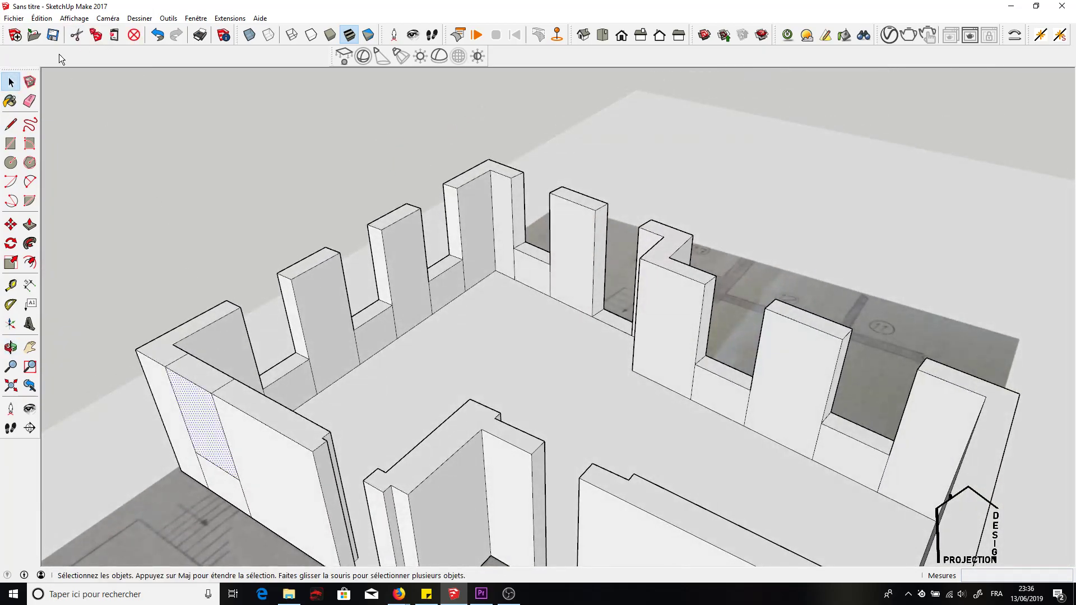
click(76, 35)
Step: Draw inner and outer edges along the wall top to bridge the three window gaps in room 1's upper wall
key(l)
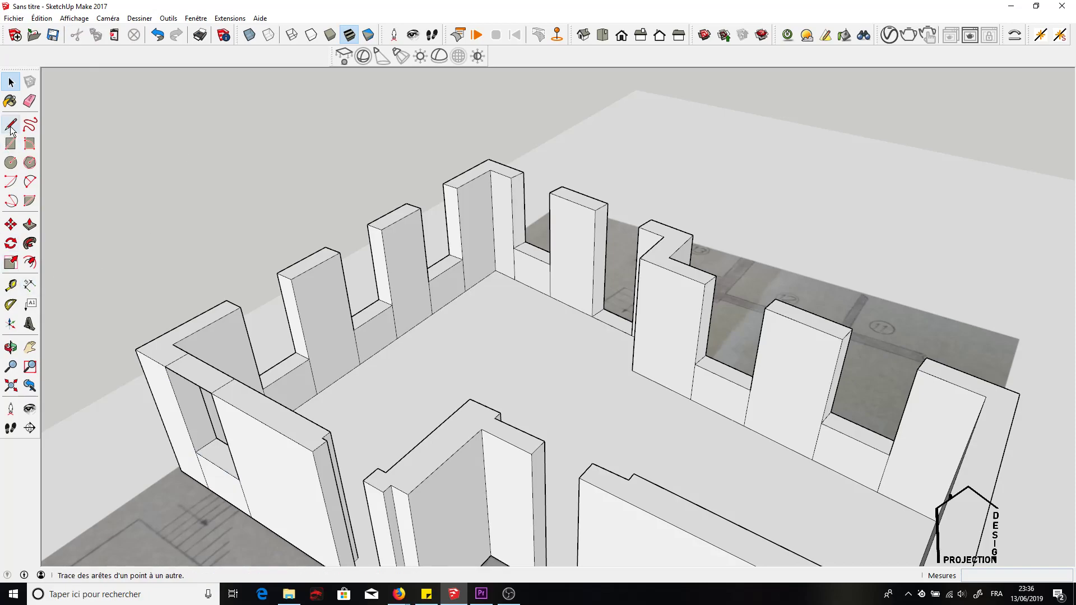
click(226, 300)
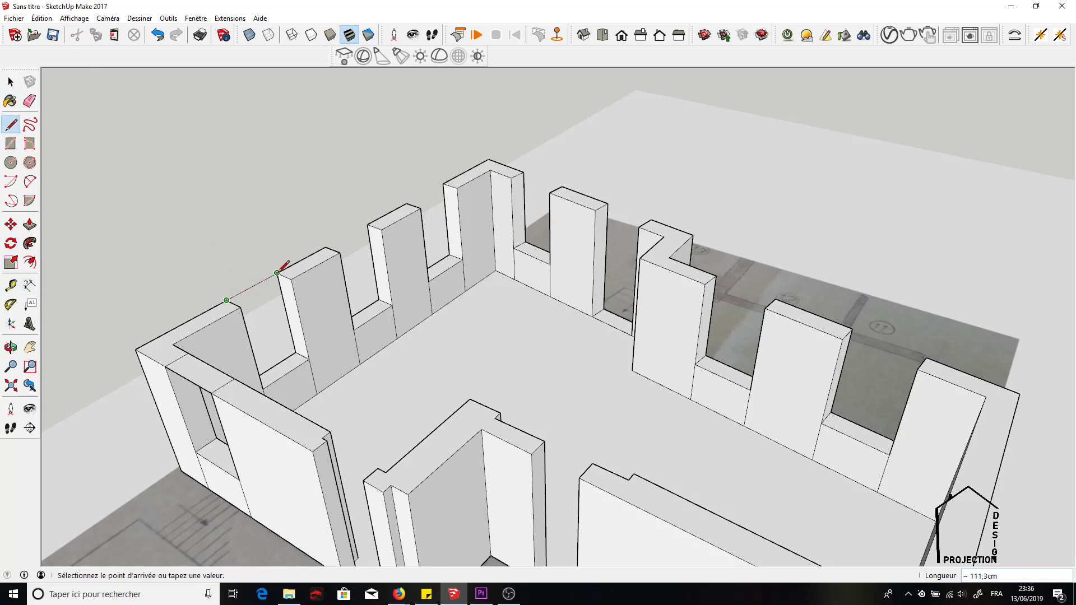
click(279, 273)
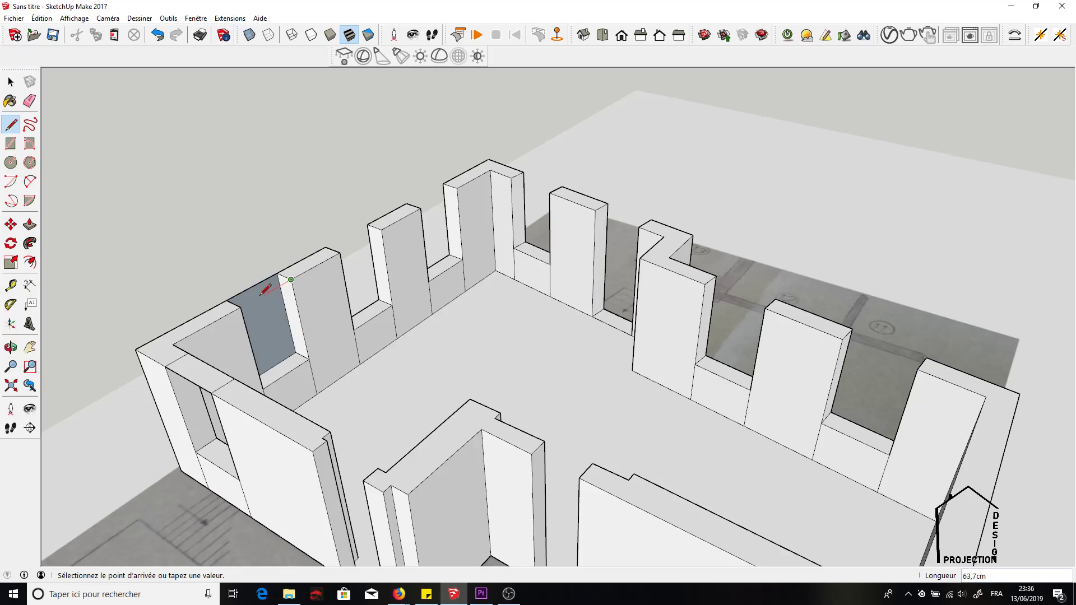
click(241, 307)
click(374, 226)
click(327, 247)
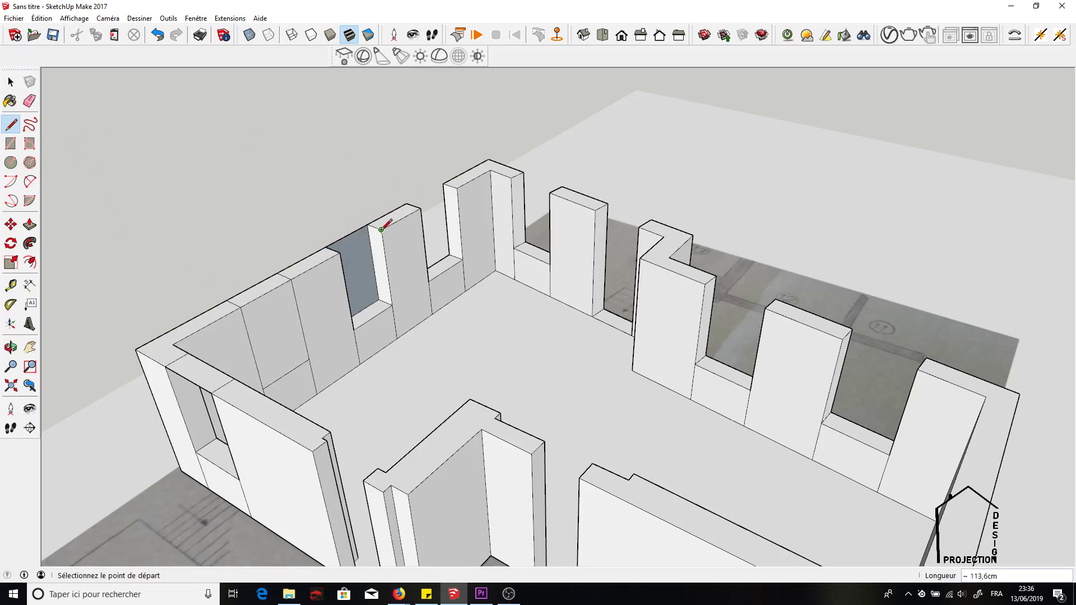
click(342, 251)
click(443, 184)
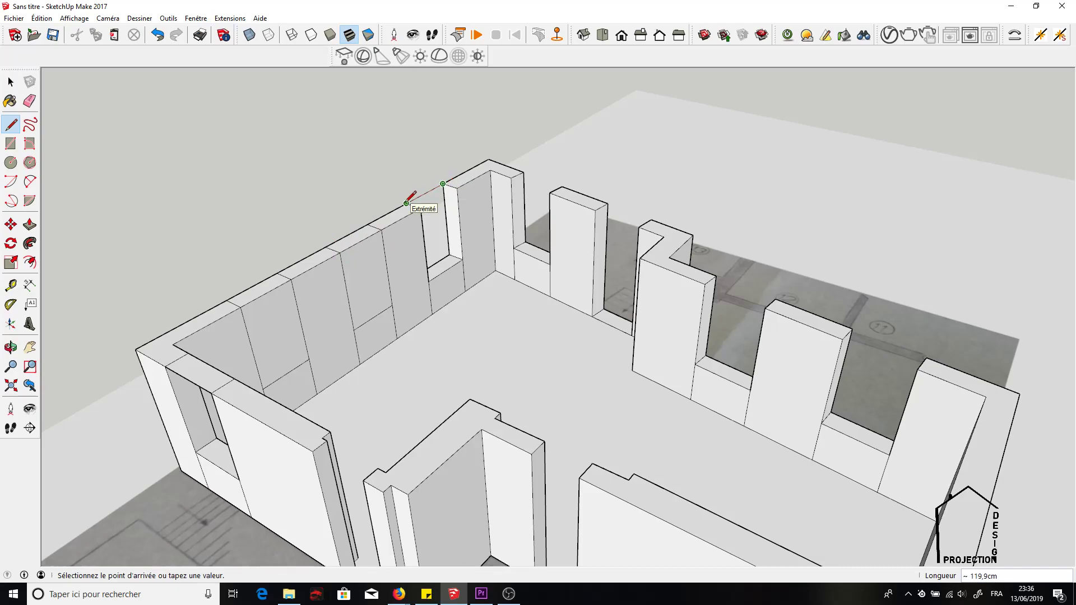
click(406, 203)
click(456, 188)
click(421, 209)
Step: Bridge the wall top over room 1's upper right-hand window with an outer and an inner edge
click(523, 171)
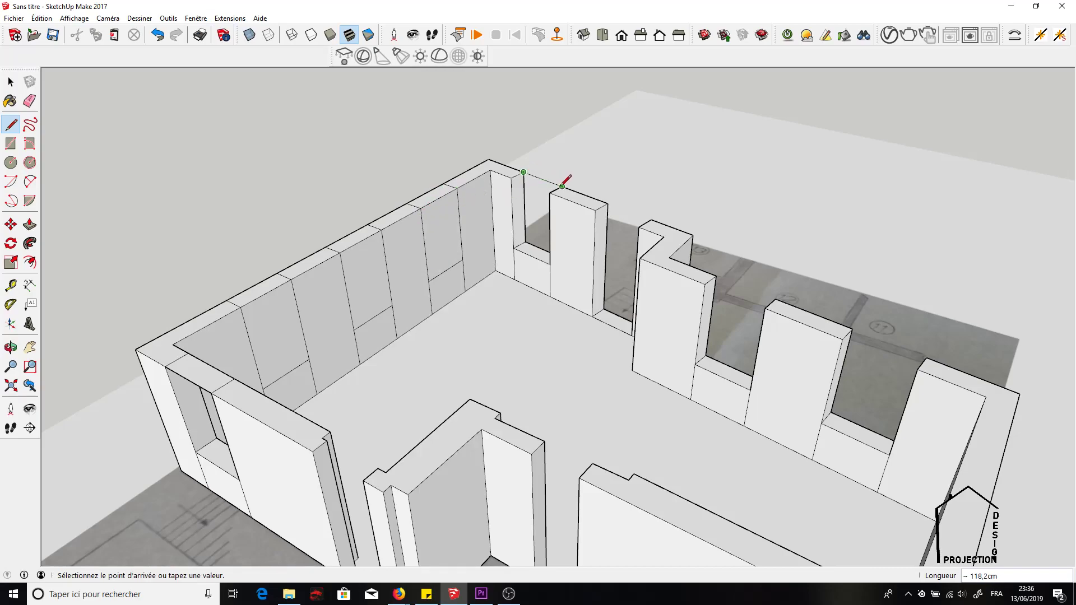
click(562, 187)
click(511, 177)
click(552, 193)
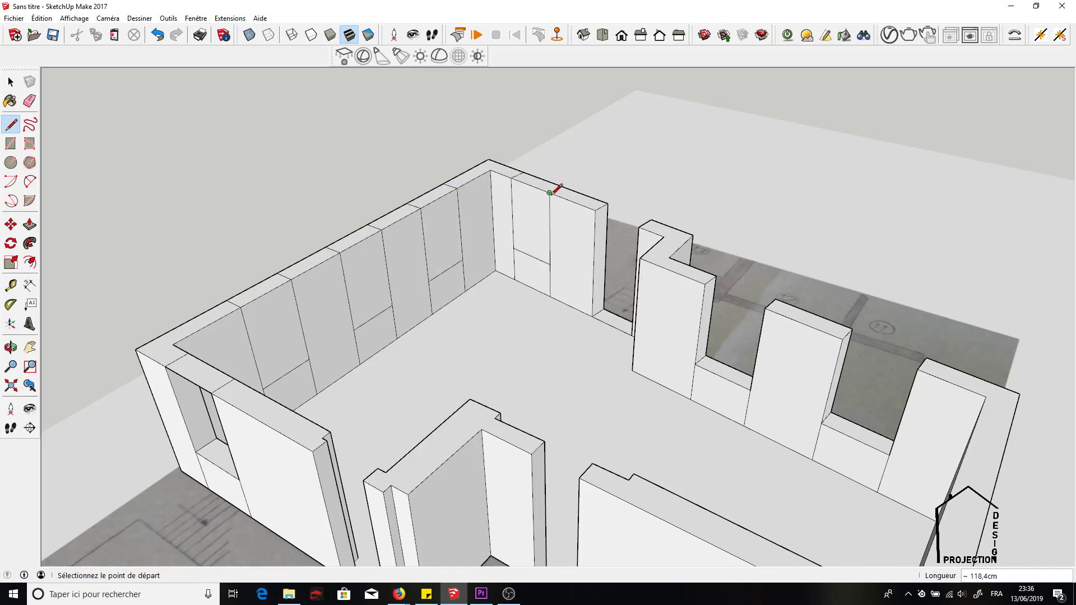
Step: Draw inner and outer edges along the wall top to bridge the two window gaps in room 2's right-hand wall
click(716, 275)
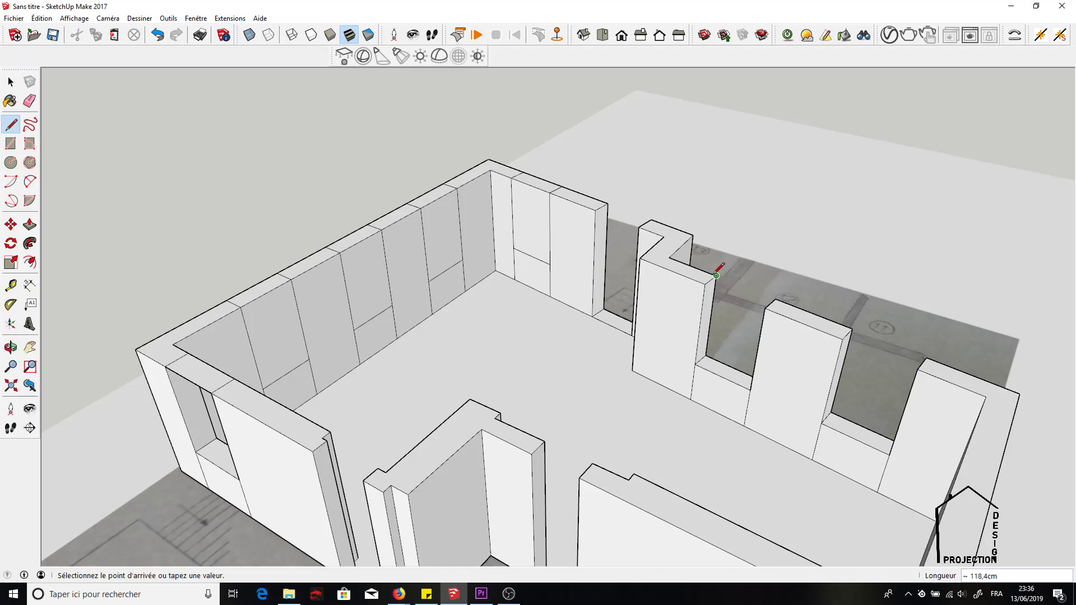
click(775, 298)
click(705, 284)
click(764, 307)
click(852, 328)
click(925, 359)
click(917, 370)
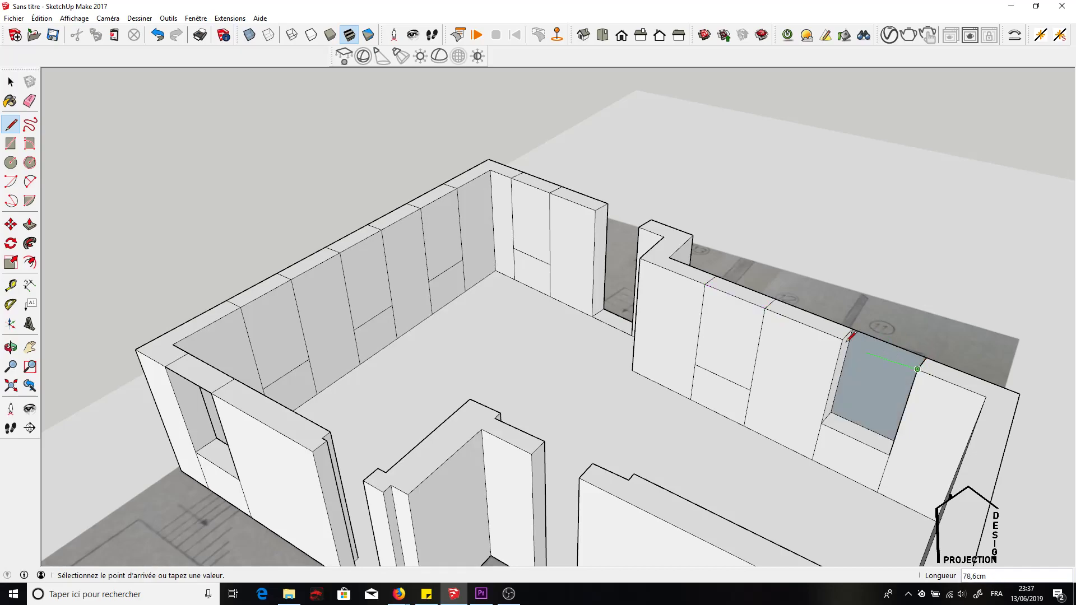
click(840, 338)
Step: Remove the inner and outer faces filling the three windows in room 1's upper wall
click(11, 82)
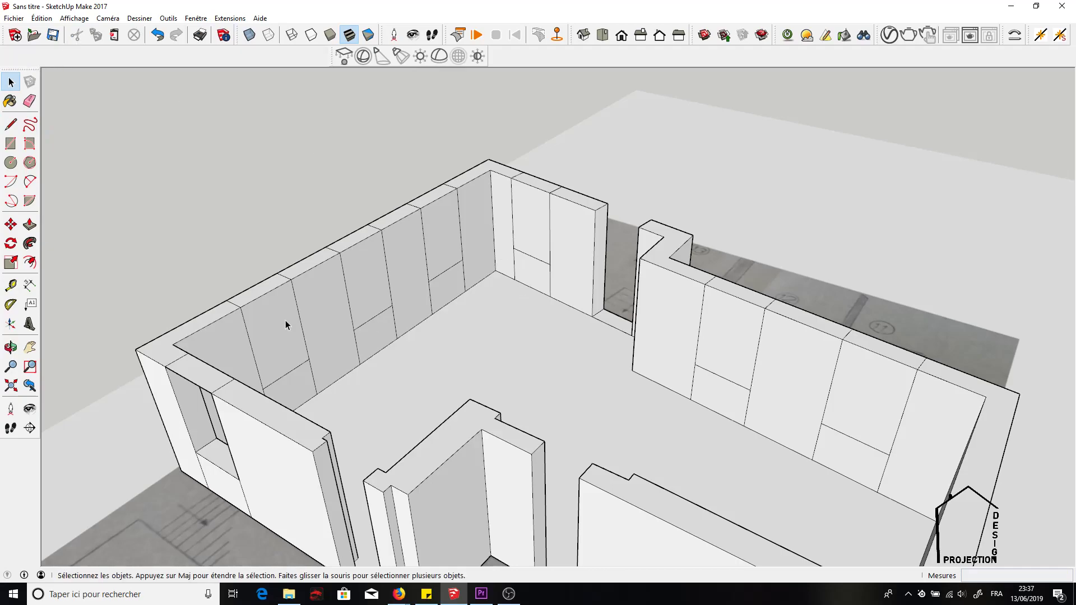
click(266, 326)
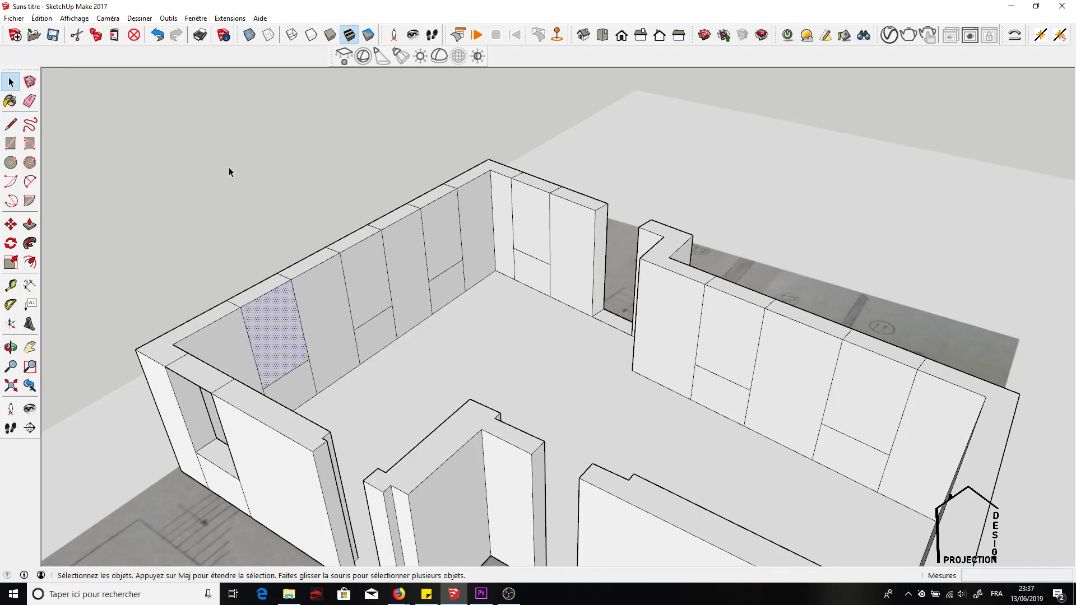
key(Delete)
click(268, 313)
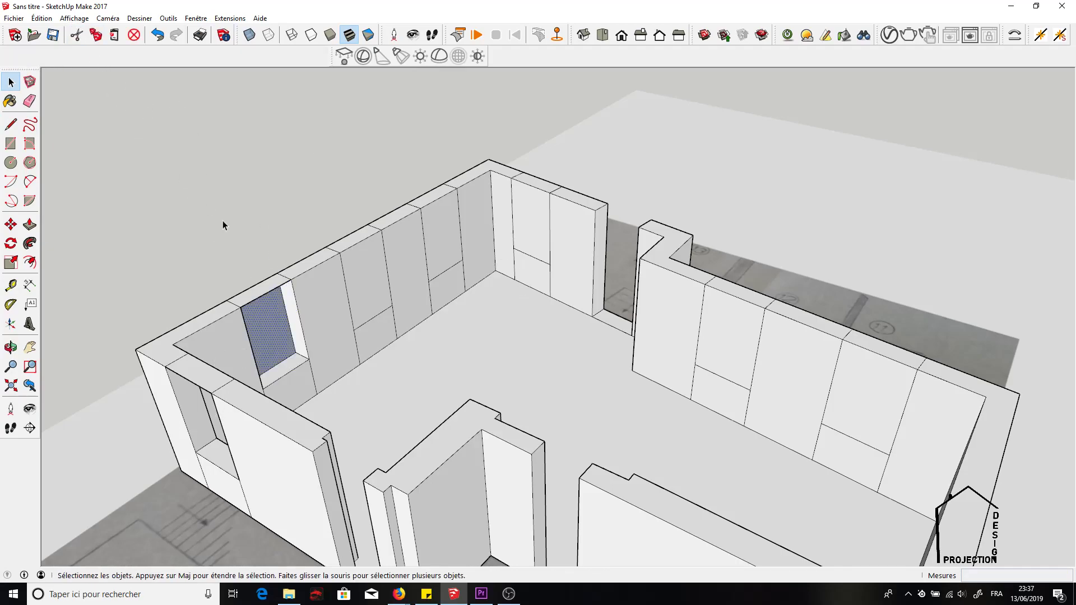
click(77, 36)
click(354, 274)
click(77, 36)
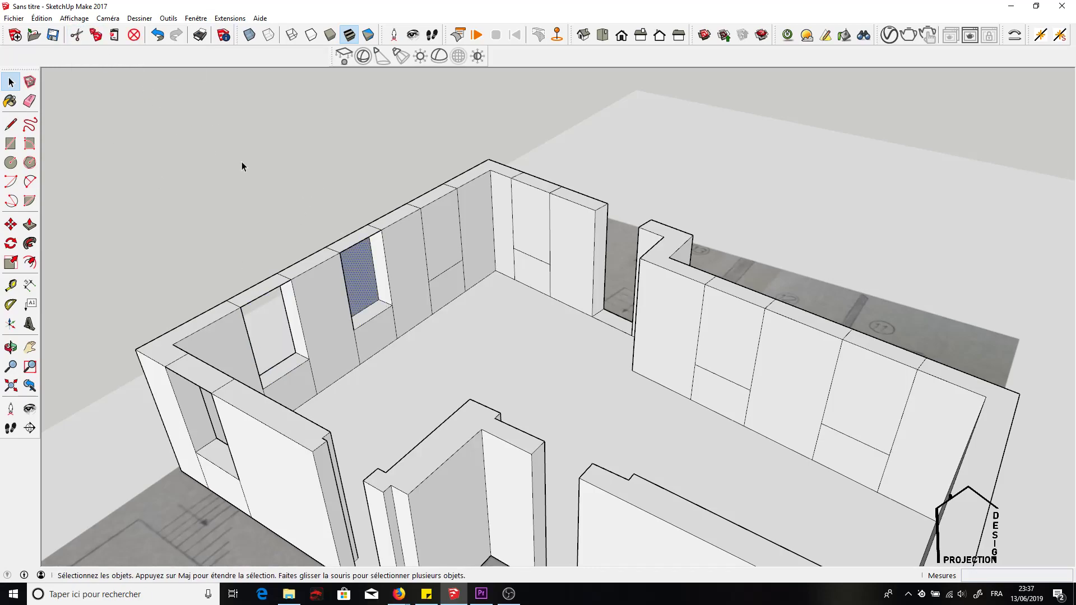
click(452, 224)
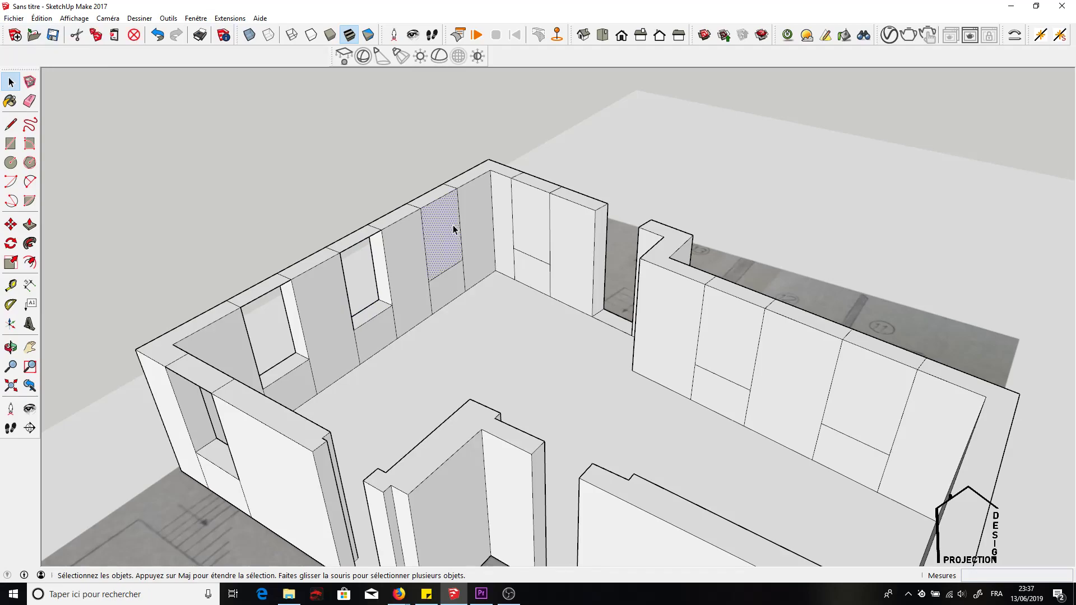
click(76, 36)
click(443, 234)
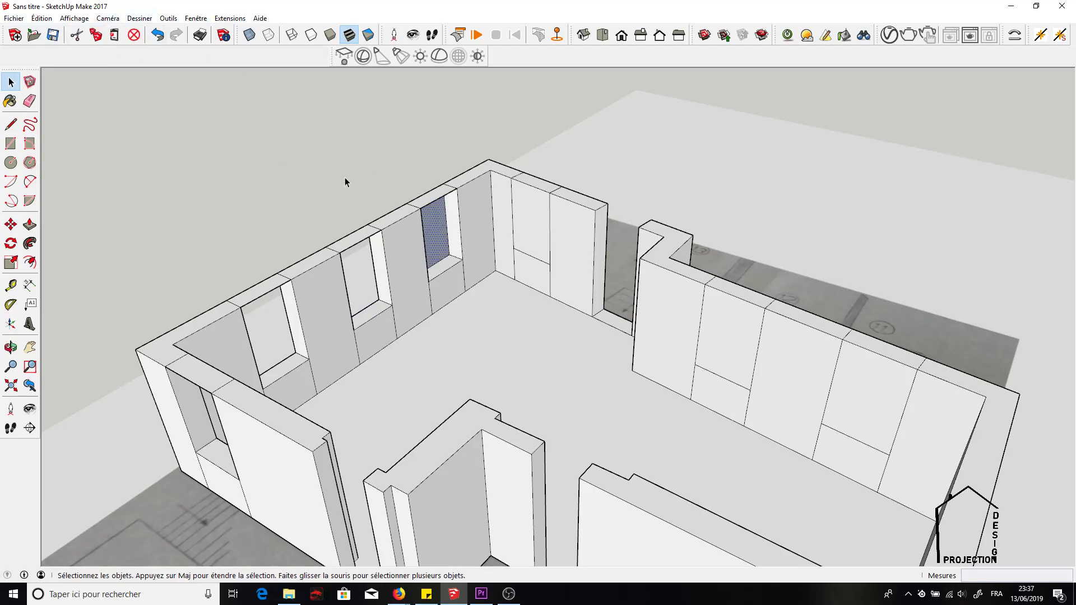
click(73, 33)
Step: Remove the inner and outer faces filling the window in room 1's right-hand wall
click(522, 227)
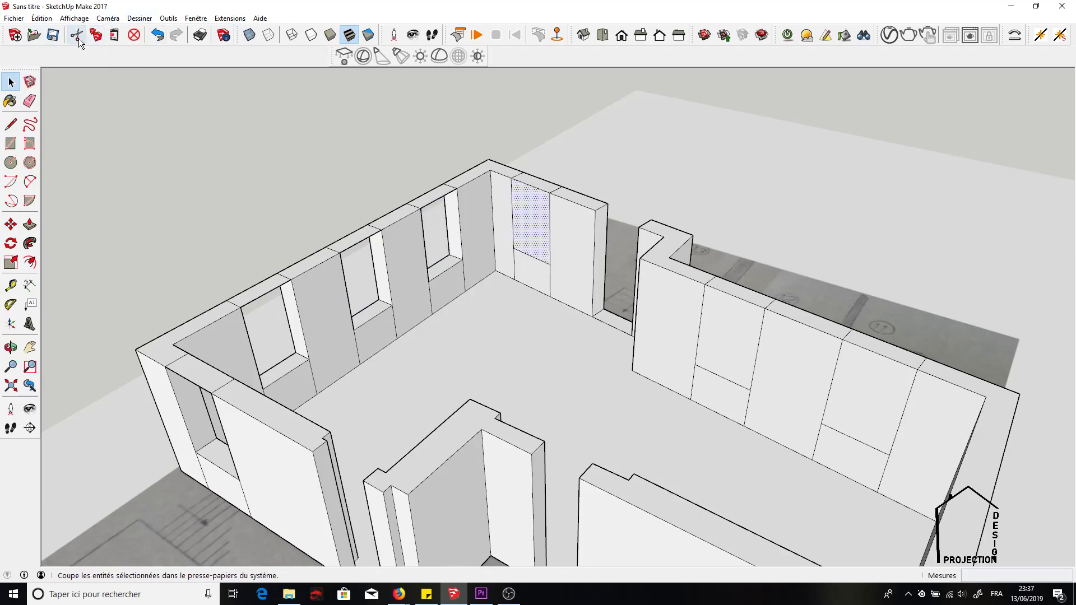
click(76, 35)
click(531, 214)
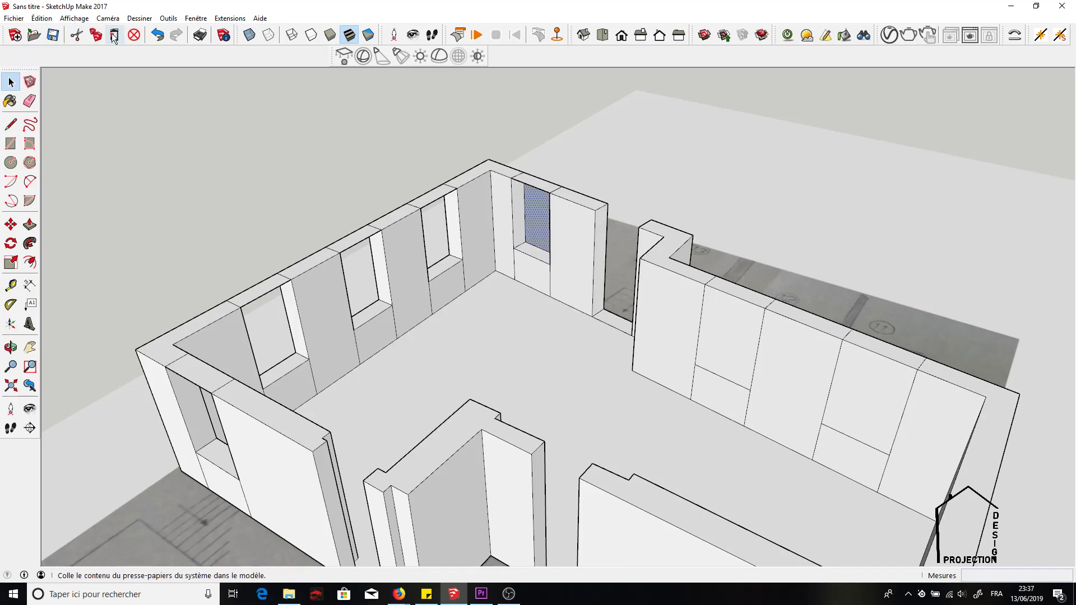
click(77, 35)
Step: Remove the inner and outer faces filling the two windows in room 2's right-hand wall
click(729, 334)
click(77, 36)
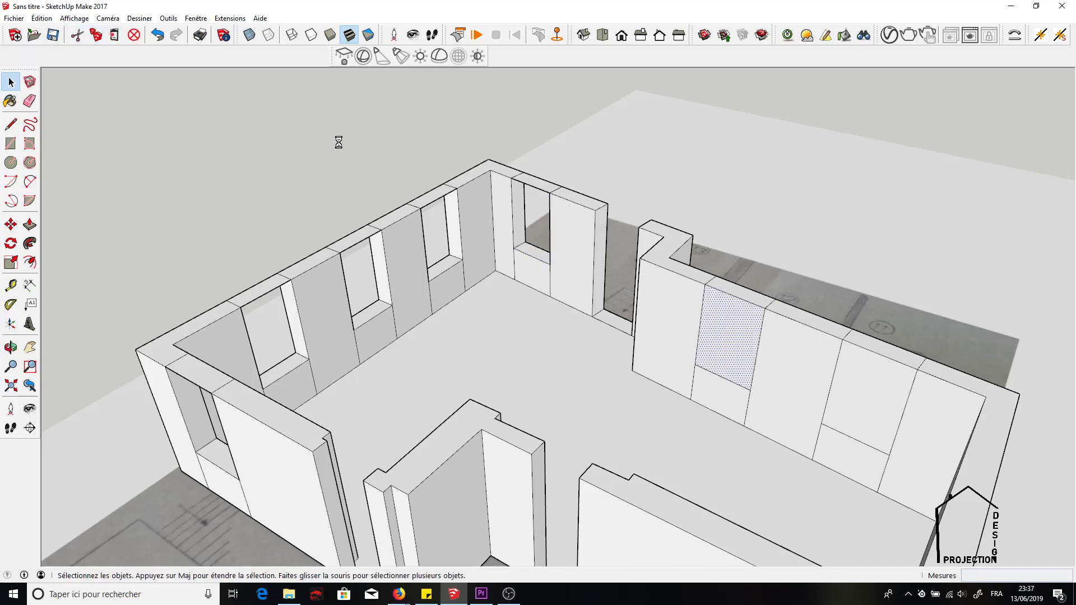
click(723, 318)
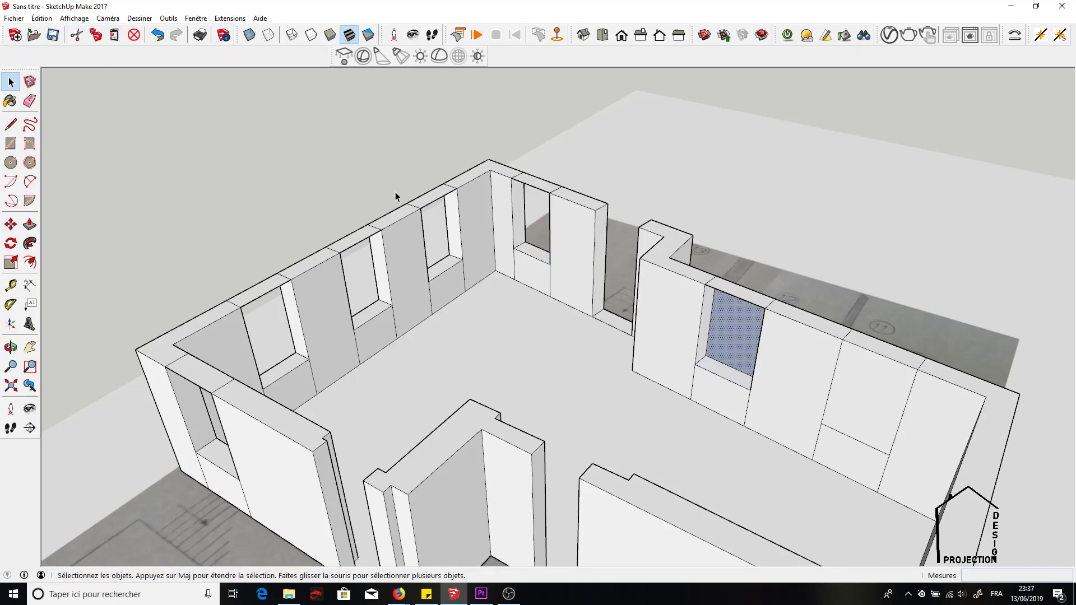
click(77, 35)
click(850, 381)
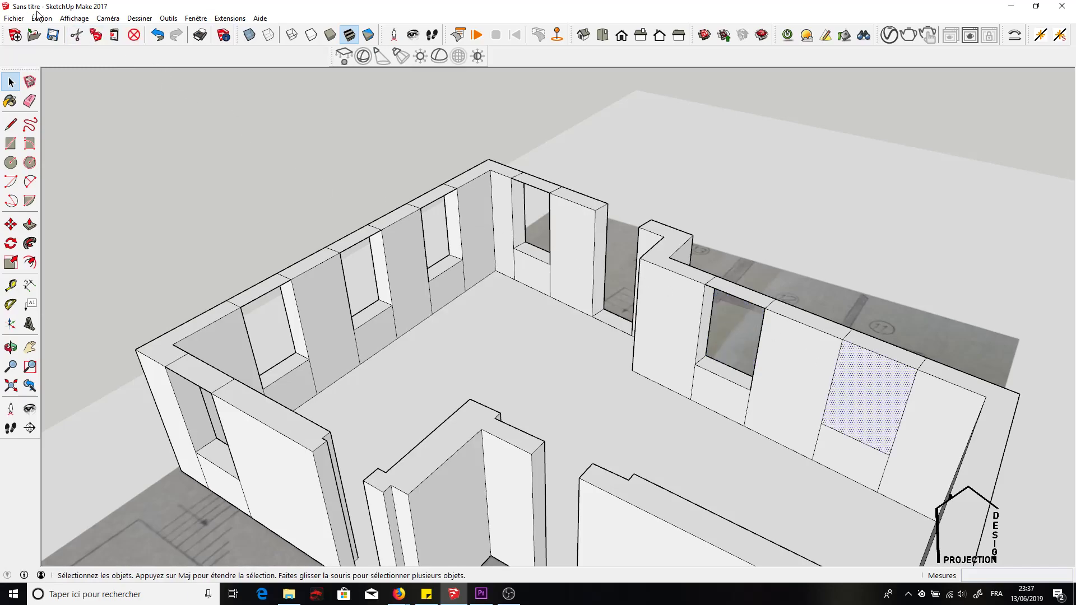
click(77, 35)
click(855, 364)
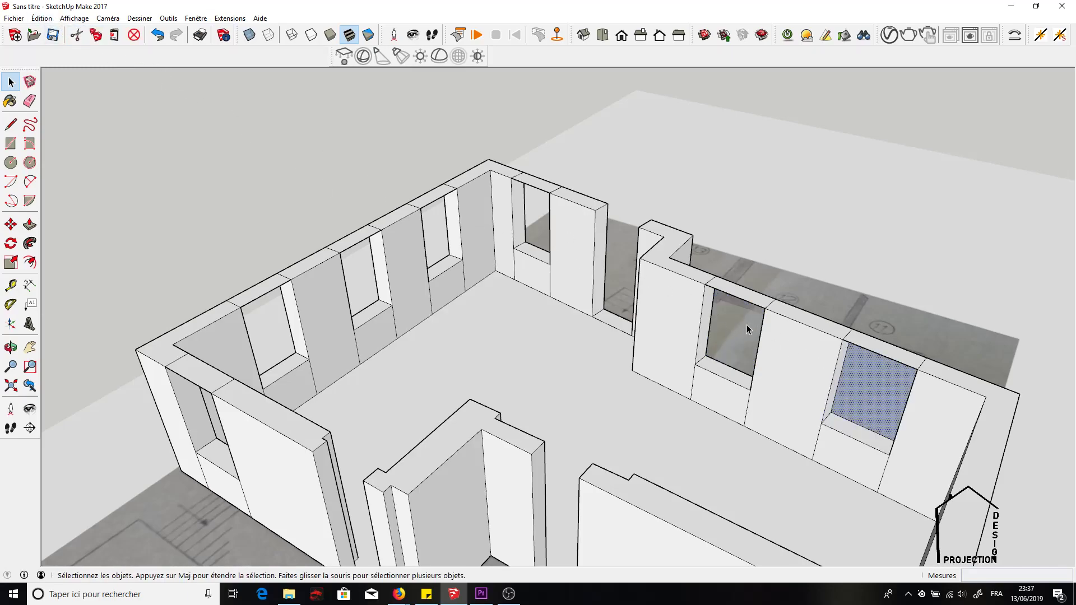
click(77, 35)
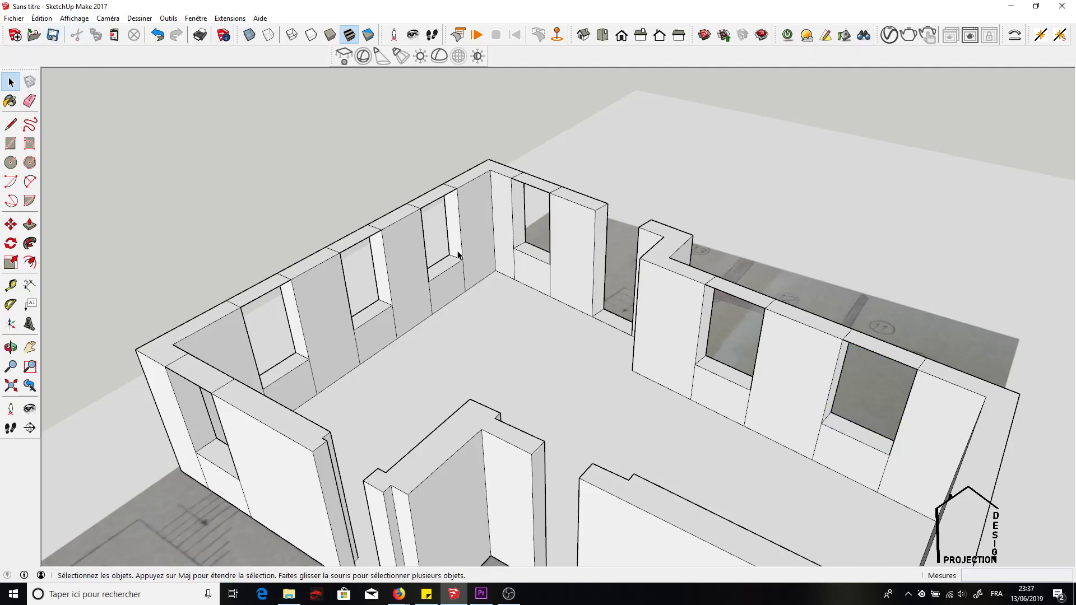
Step: Push the wall-top segment over the left-hand window of room 1's upper wall down 35 cm to form a lintel
middle_drag(495, 248, 315, 284)
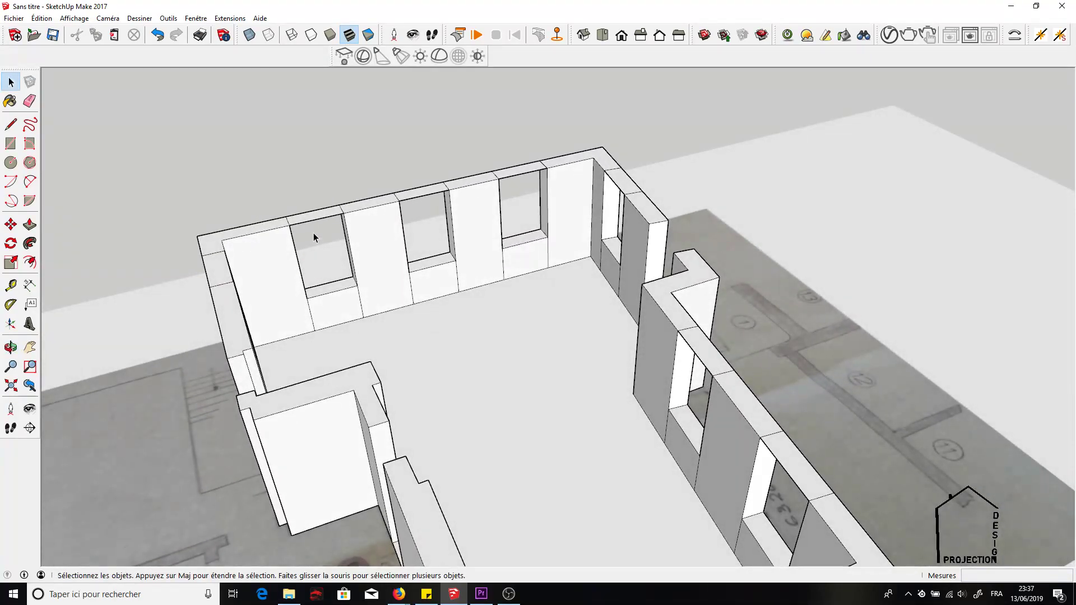
scroll(314, 233, up, 2)
middle_drag(337, 232, 257, 314)
scroll(404, 260, down, 5)
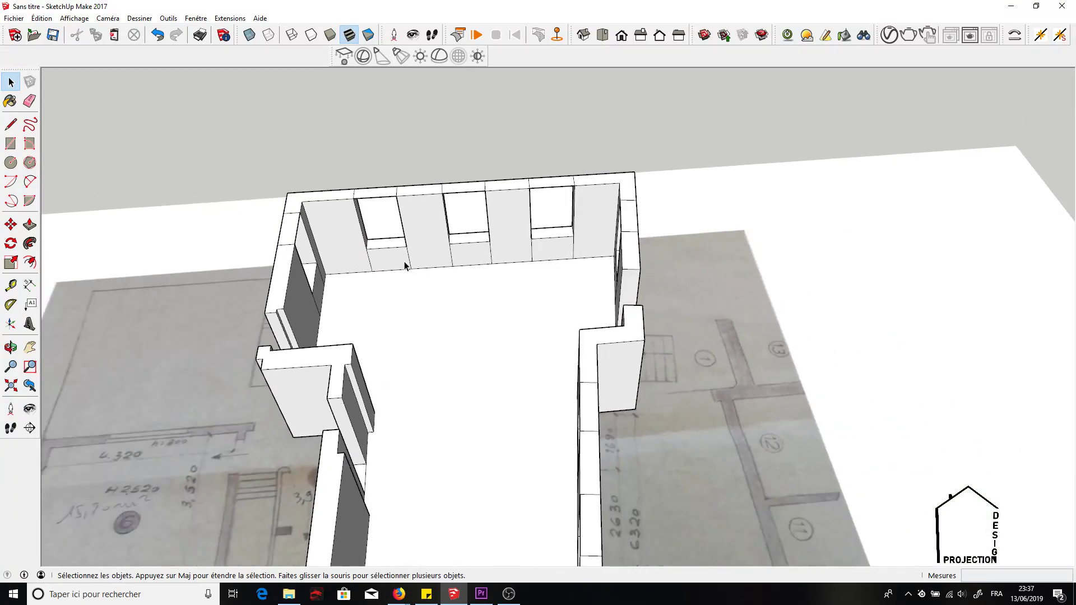
scroll(399, 264, up, 3)
scroll(382, 220, up, 3)
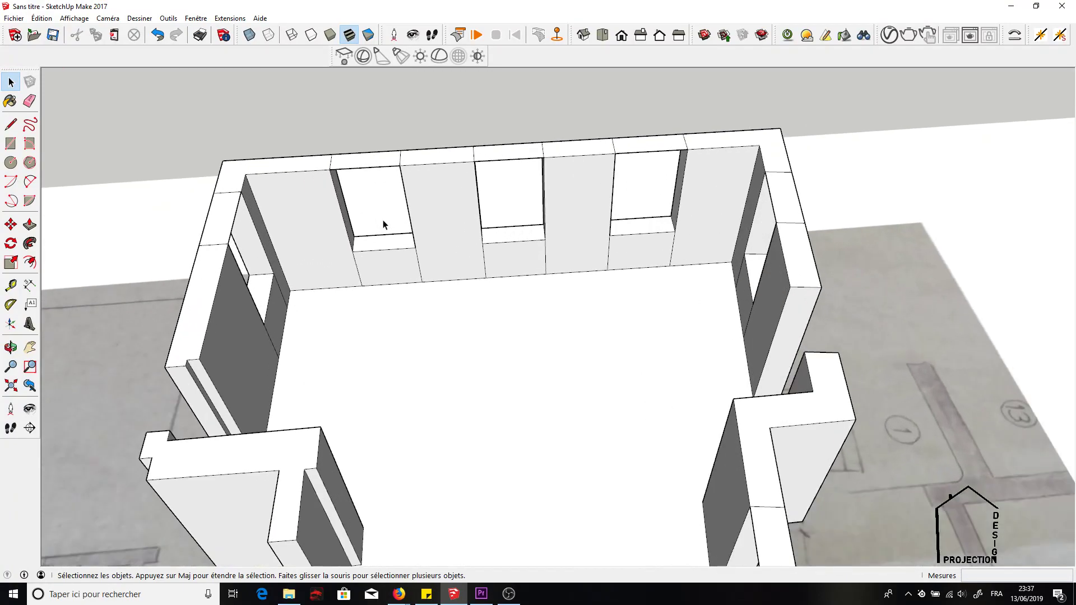
click(30, 224)
click(340, 150)
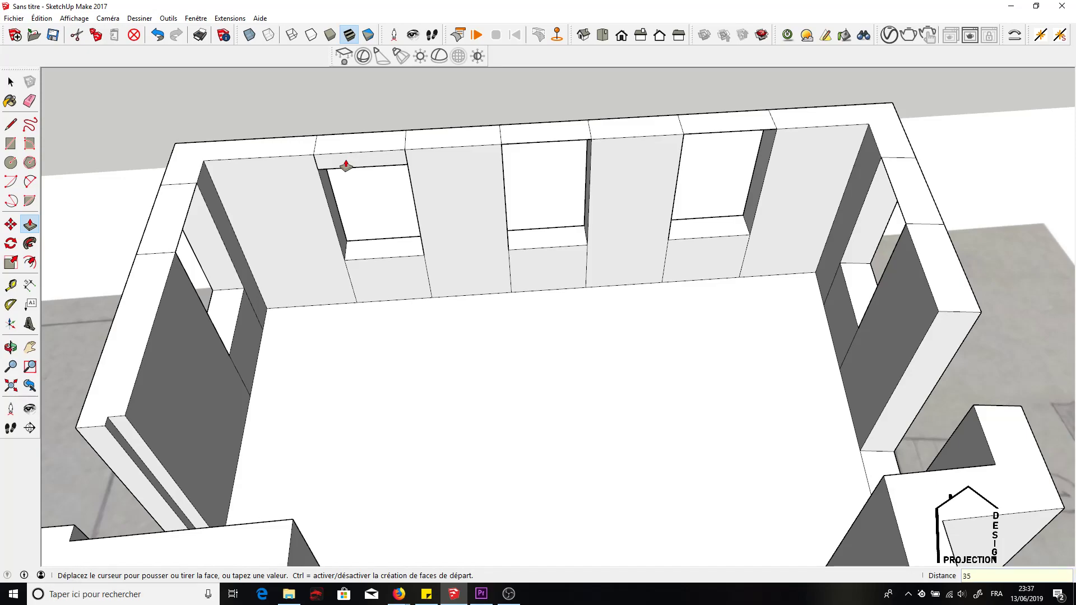
key(Return)
Step: Repeat the 35 cm lintel over room 1's other windows: two in the upper wall and one in each side wall
click(157, 227)
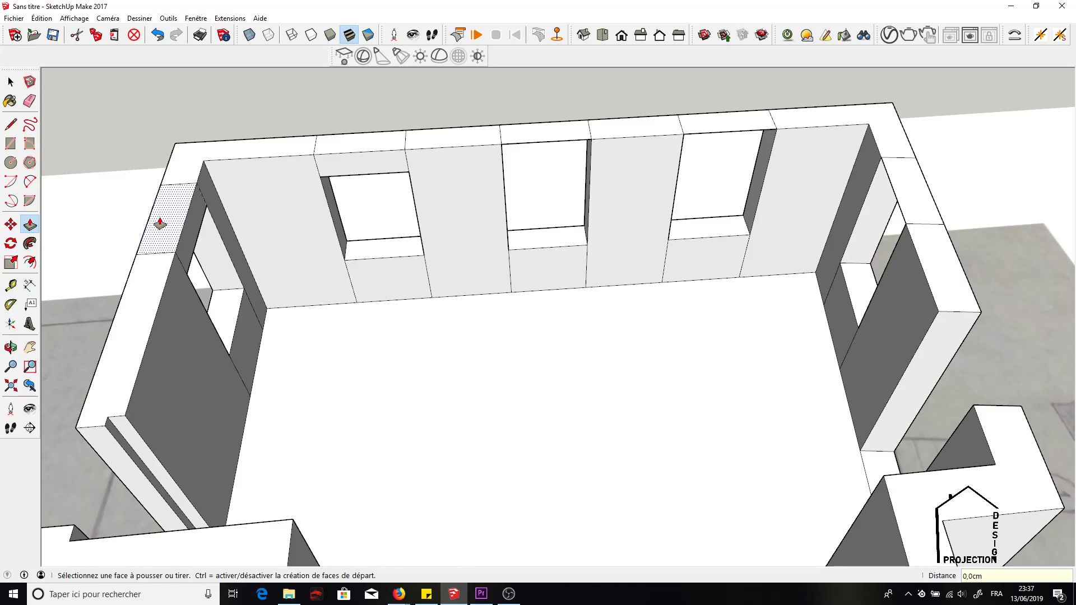
double_click(518, 137)
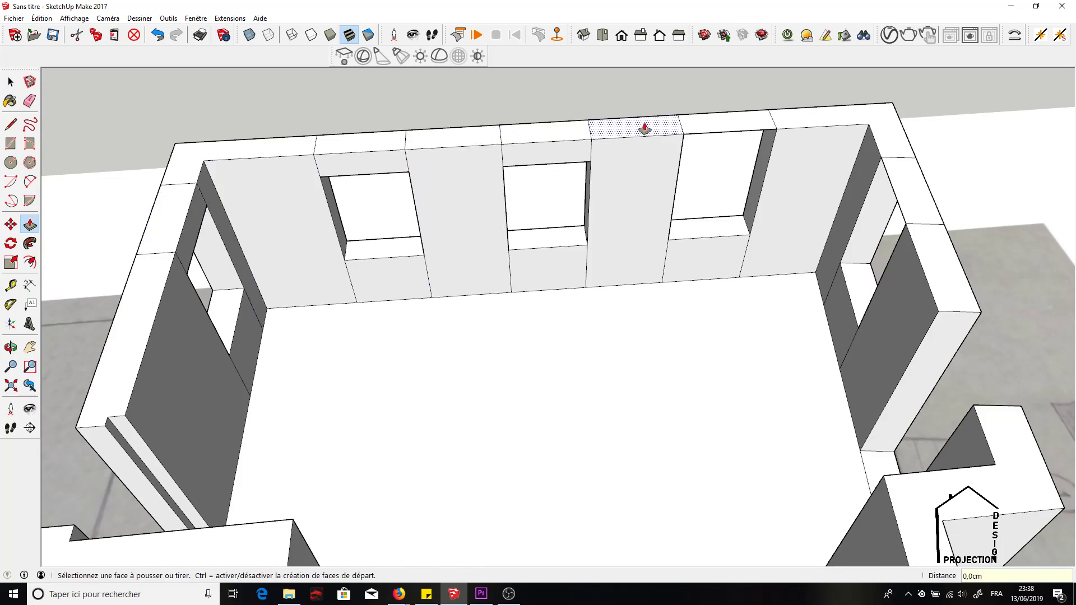
double_click(693, 123)
double_click(893, 213)
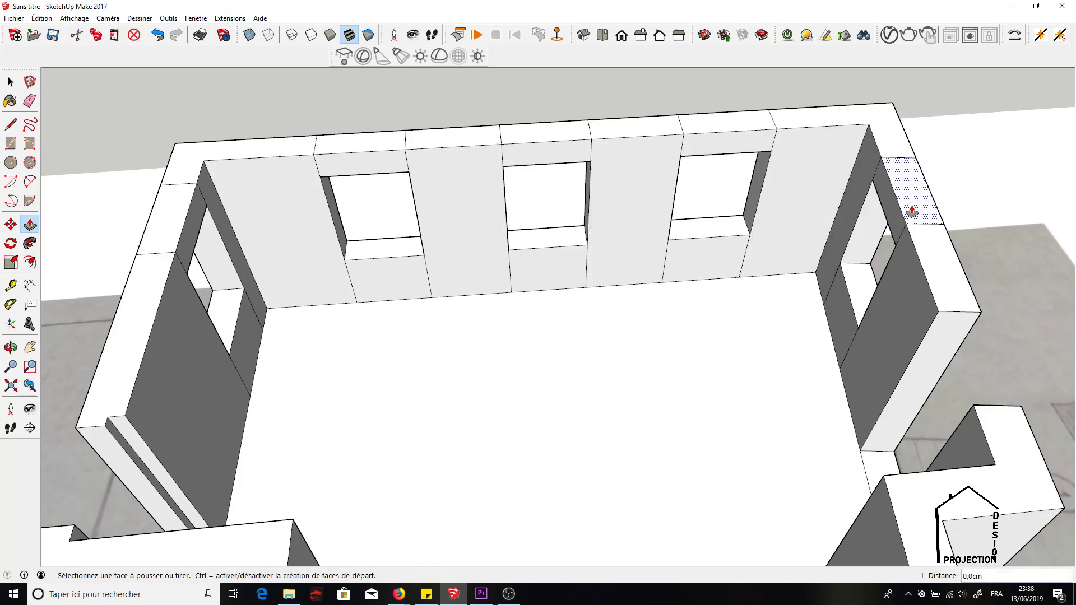
Step: Repeat the 35 cm lintel over the two windows in room 2's right-hand wall
click(31, 351)
drag(324, 351, 324, 240)
drag(367, 392, 348, 217)
middle_drag(348, 216, 683, 288)
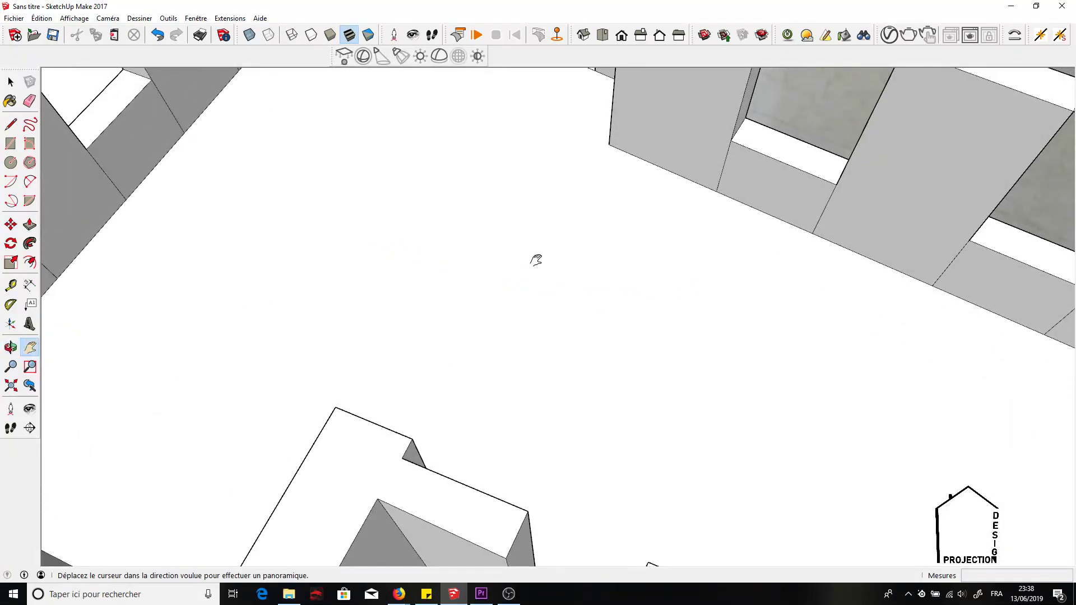
middle_drag(538, 253, 290, 403)
click(29, 225)
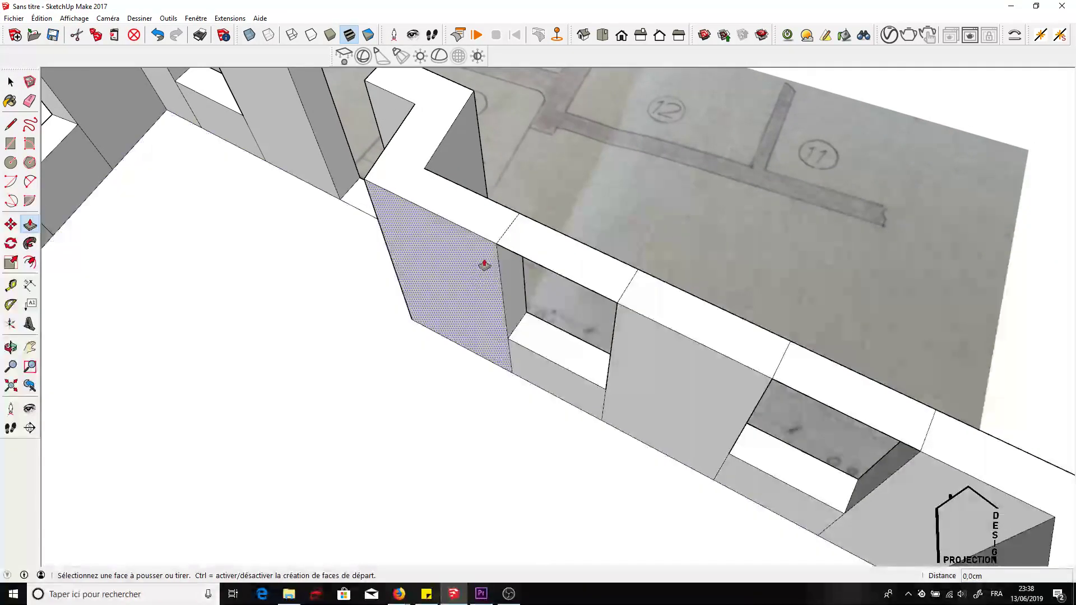
double_click(548, 250)
click(819, 374)
click(819, 374)
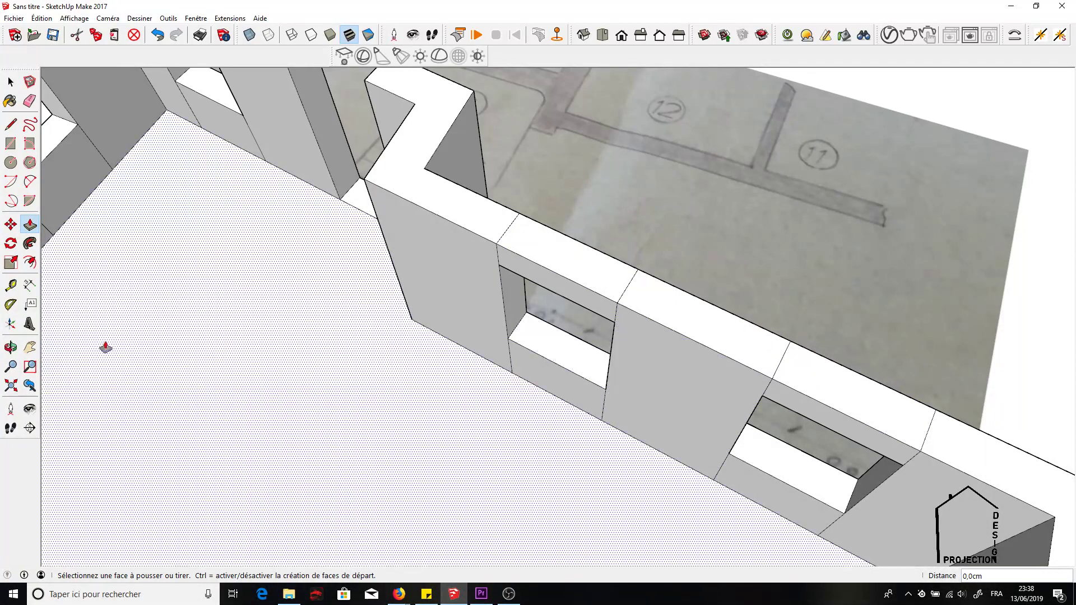
Step: Erase the leftover dividing lines around the windows on the wall tops and inner faces of rooms 1 and 2
click(32, 351)
drag(185, 346, 392, 285)
scroll(240, 246, down, 3)
scroll(241, 247, down, 2)
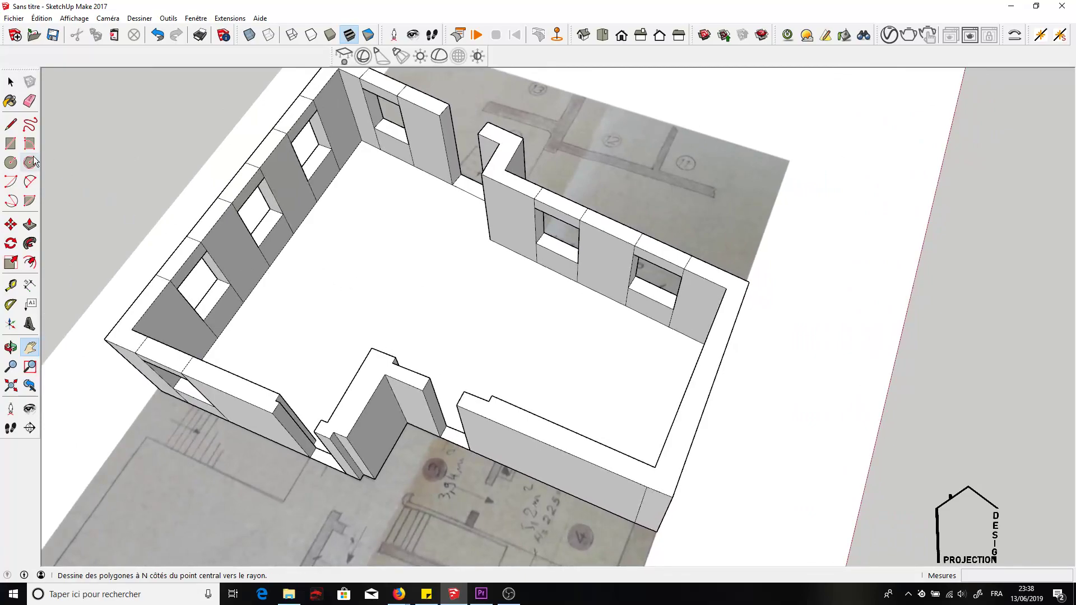
click(28, 102)
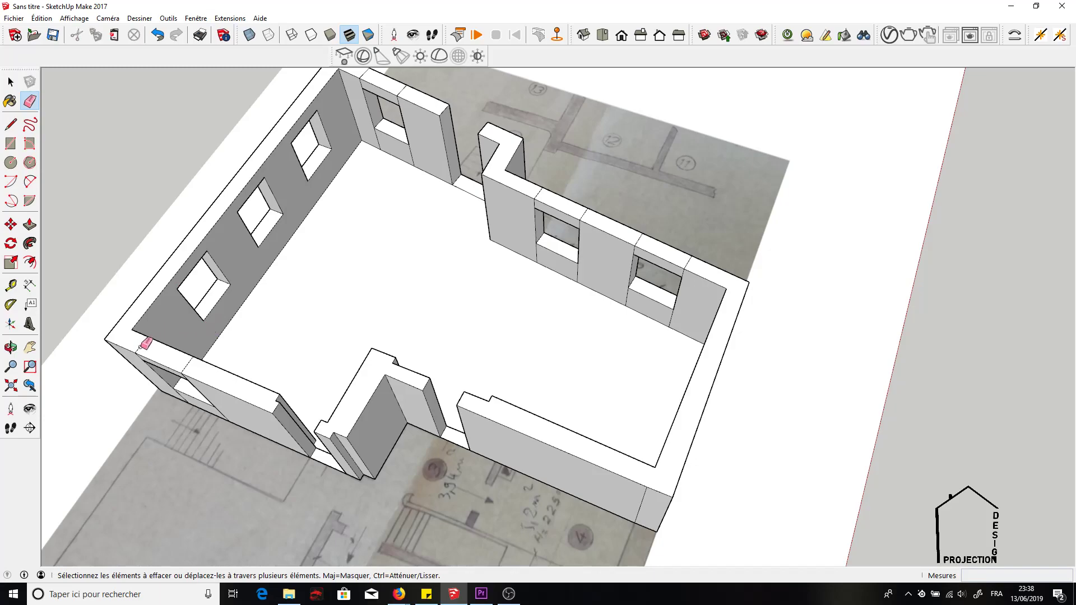
click(187, 363)
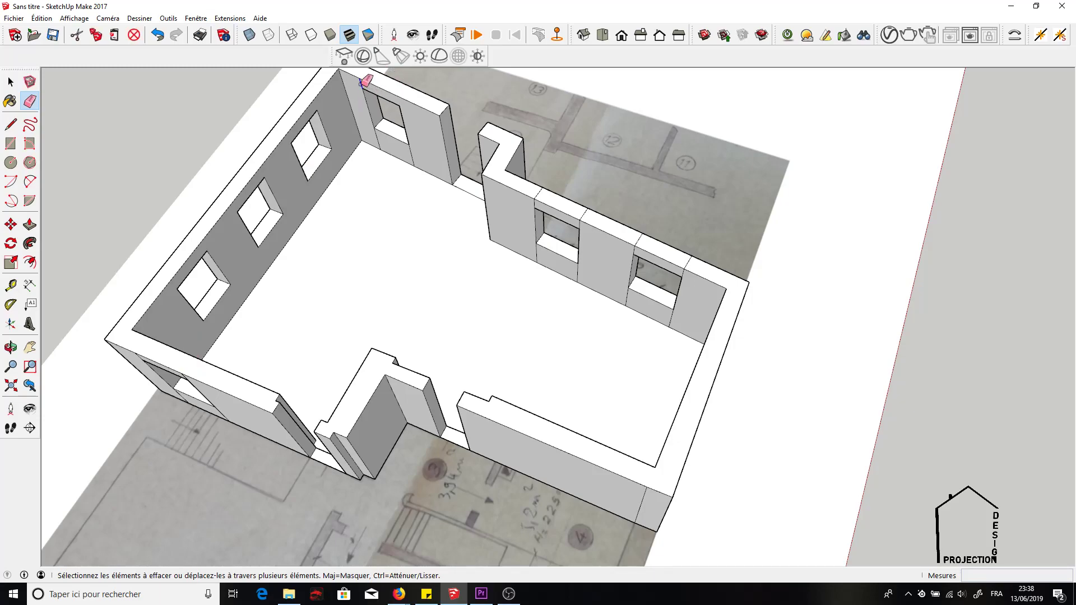
click(413, 151)
drag(539, 196, 582, 214)
Step: Erase the leftover dividing lines around the windows on the walls' outer faces, including those below the three upper-wall windows
middle_drag(243, 280, 333, 209)
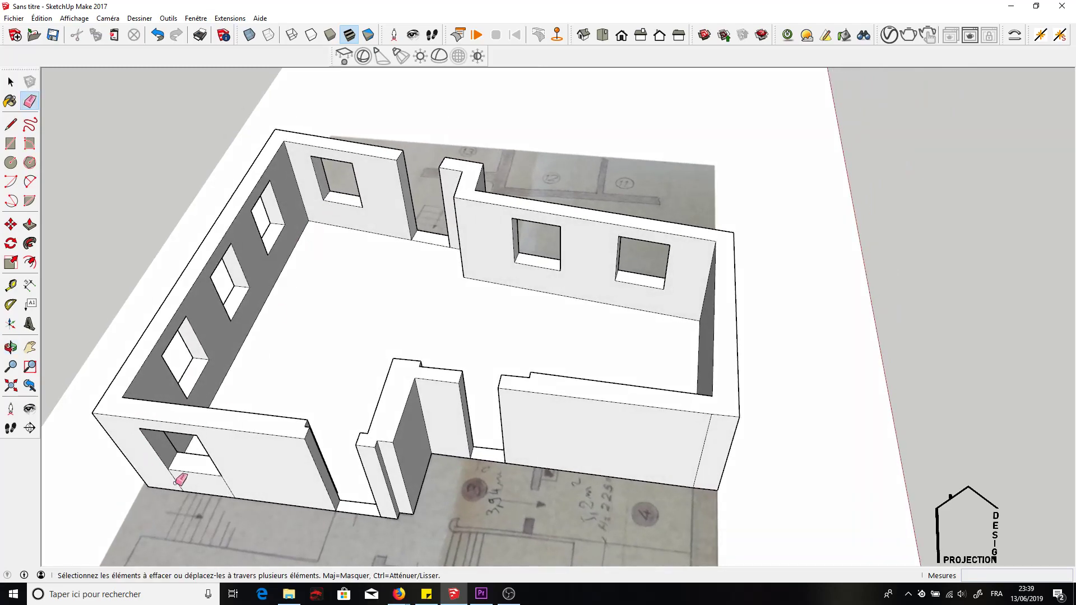
mouse_move(286, 324)
middle_down()
mouse_move(398, 207)
mouse_move(189, 201)
middle_up()
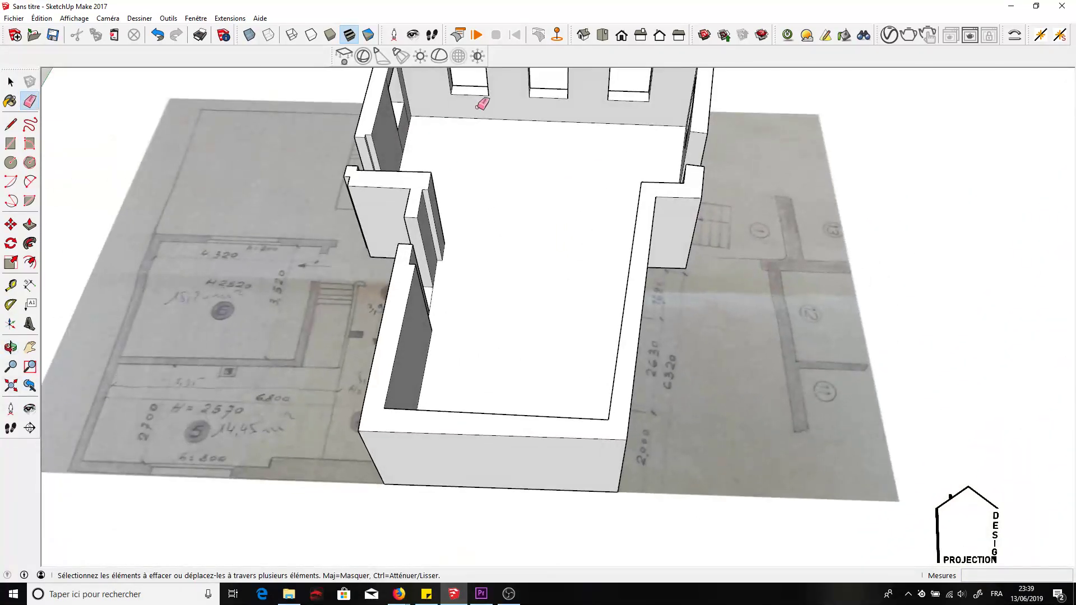
middle_drag(482, 104, 475, 95)
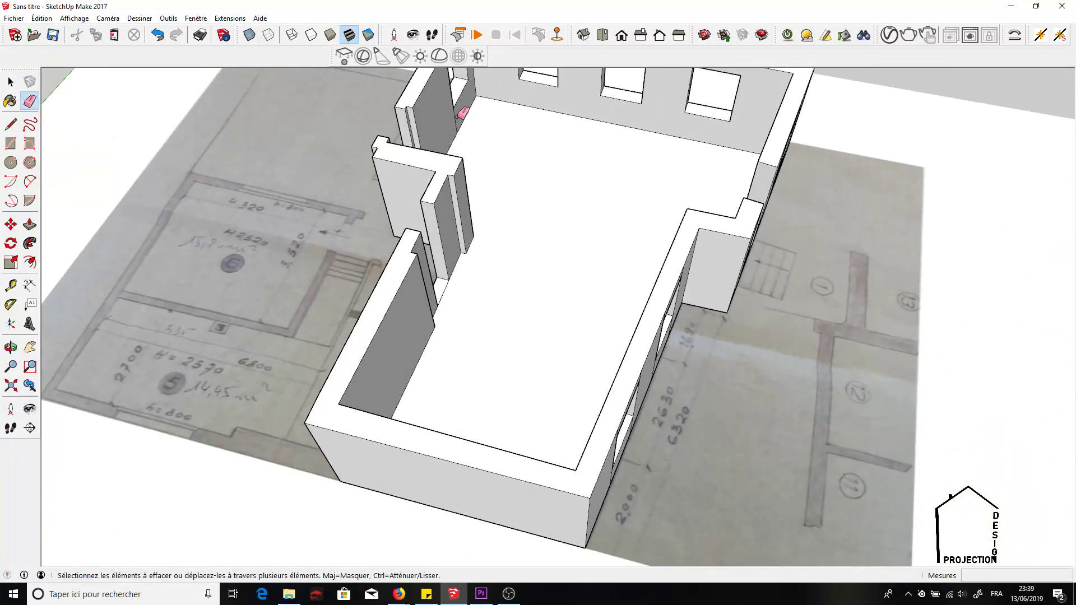
middle_drag(711, 183, 524, 345)
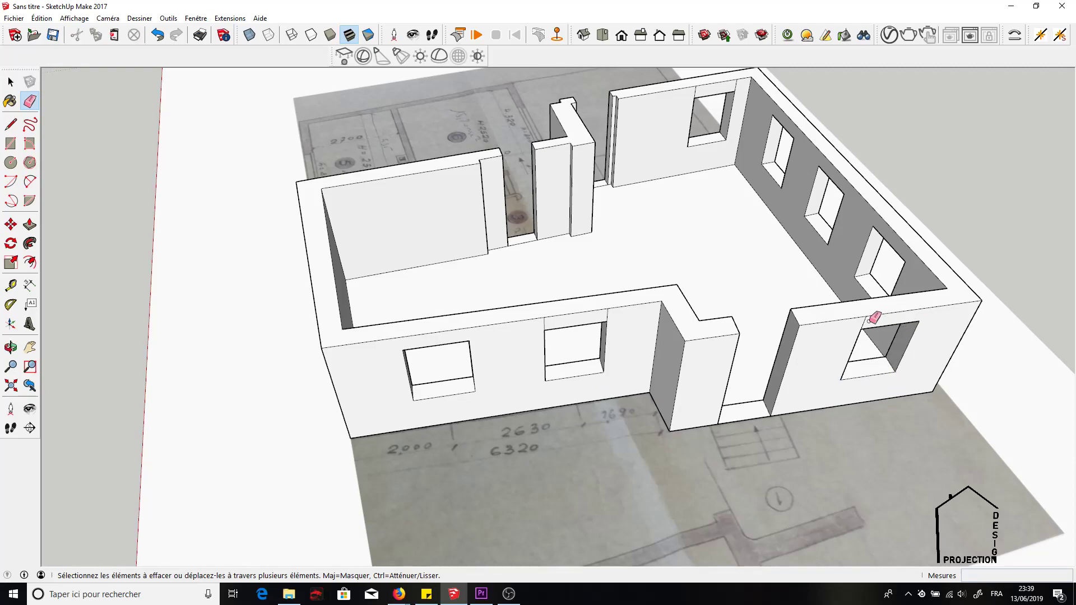
mouse_move(842, 259)
middle_down()
mouse_move(435, 211)
mouse_move(331, 153)
mouse_move(634, 323)
middle_up()
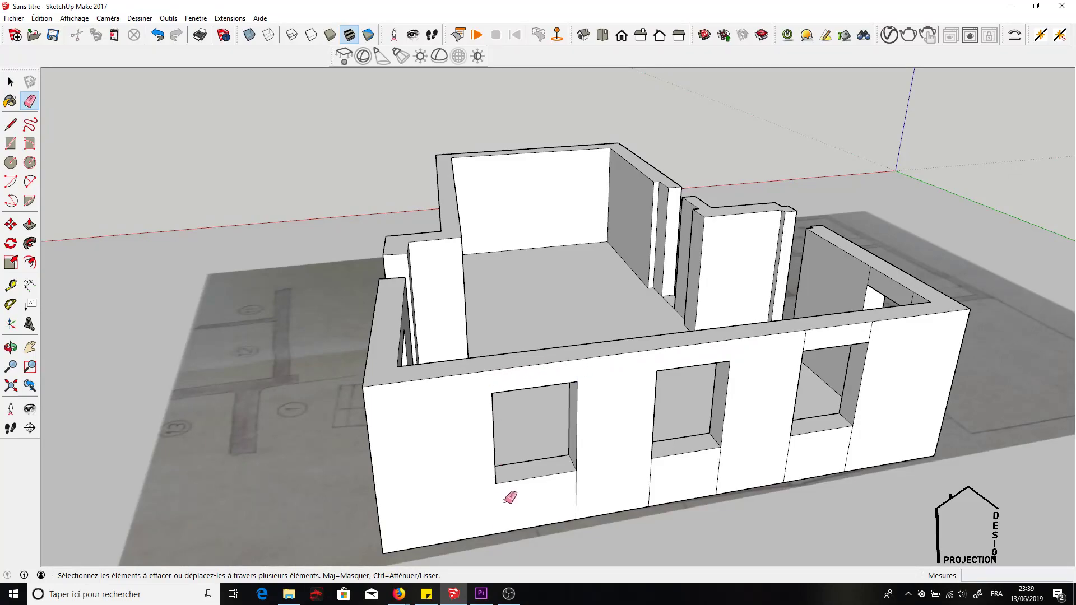
click(577, 495)
click(786, 466)
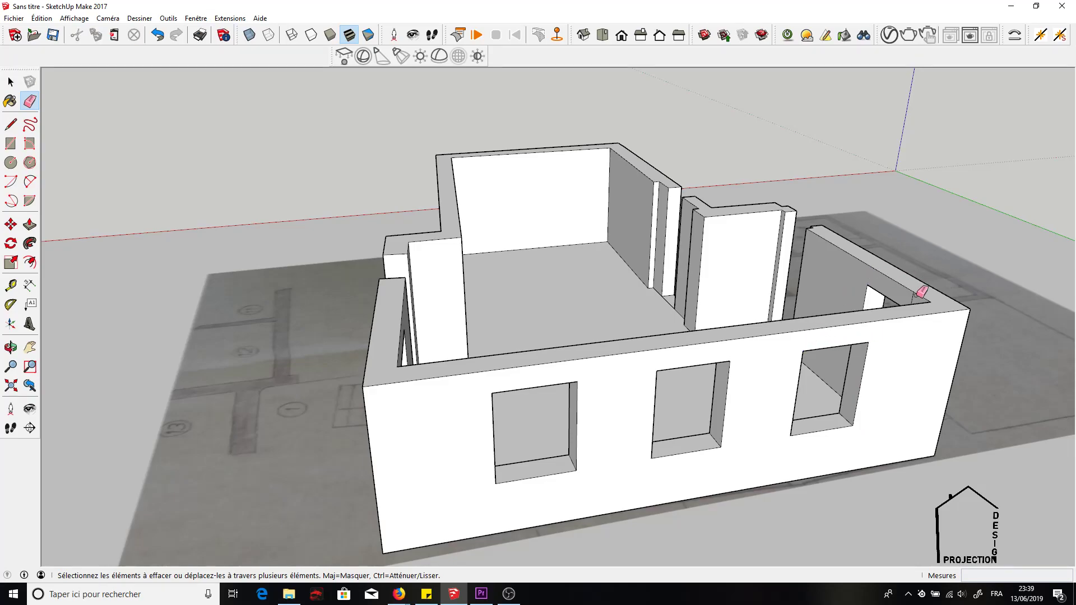
Step: Erase the tiny vertical edge of the floor-level offset at the foot of the doorway jamb in room 1's left-hand wall
scroll(803, 300, up, 10)
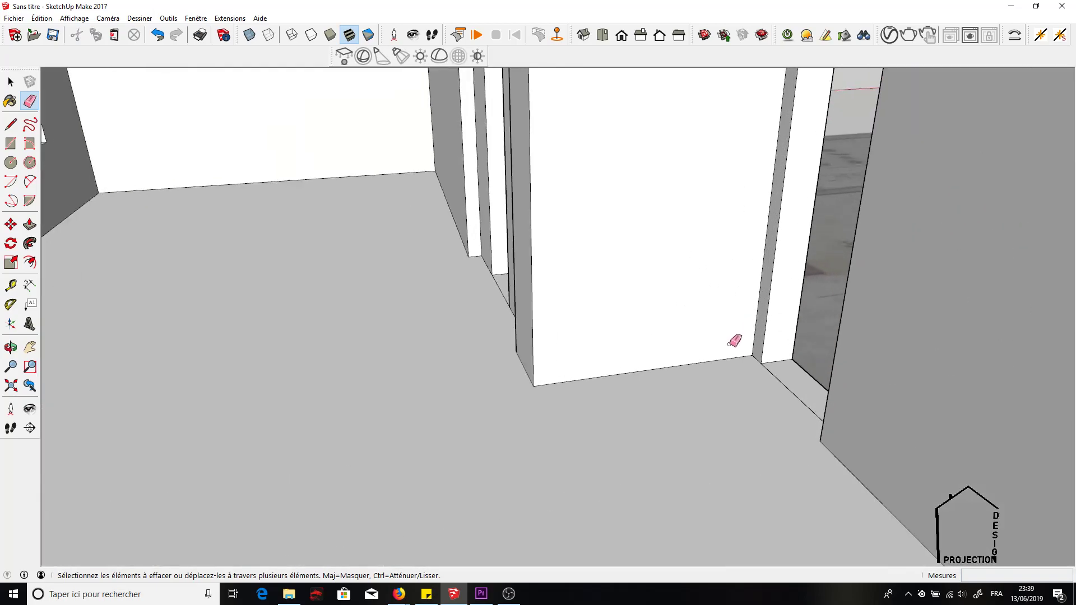
scroll(802, 377, up, 8)
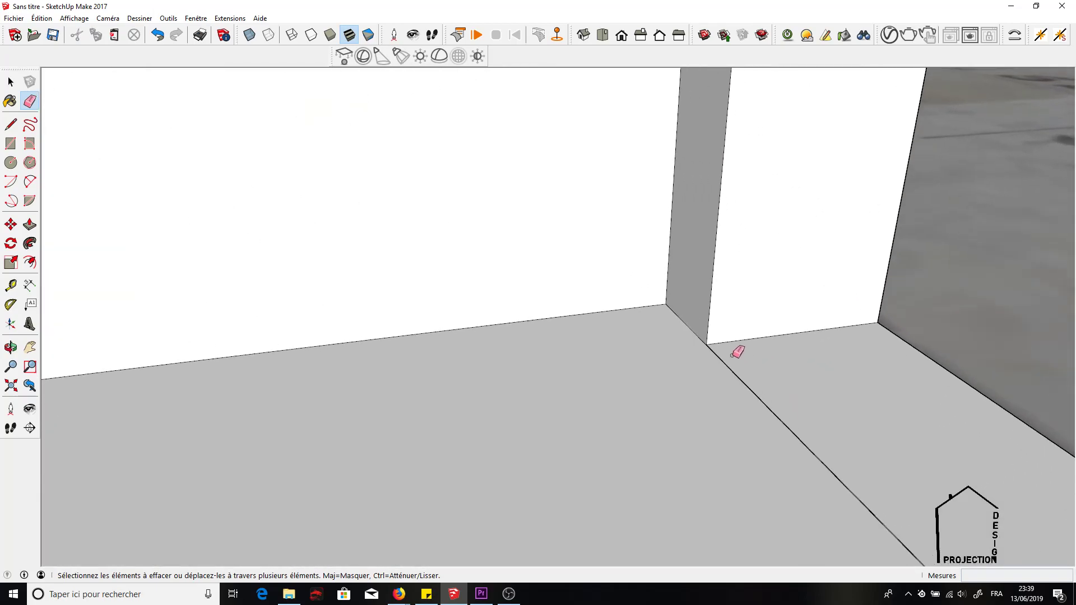
scroll(691, 331, up, 8)
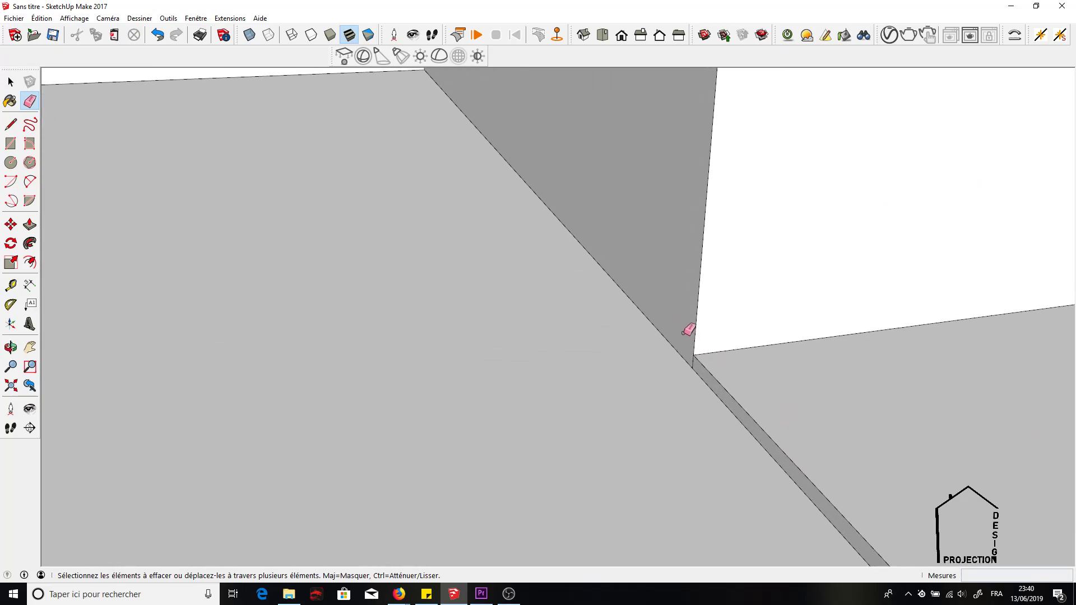
scroll(708, 388, down, 6)
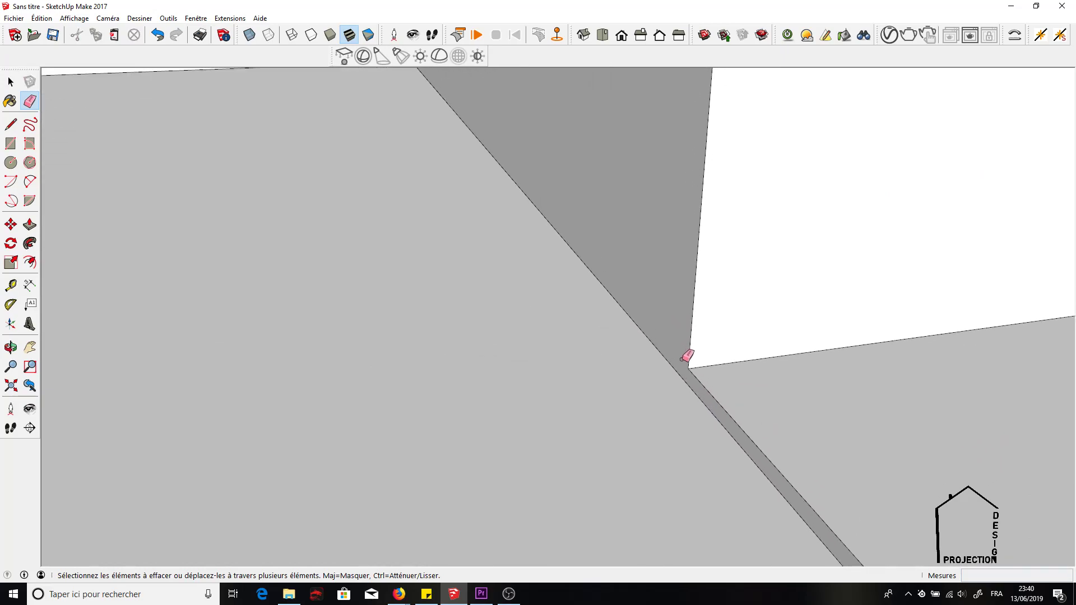
click(30, 347)
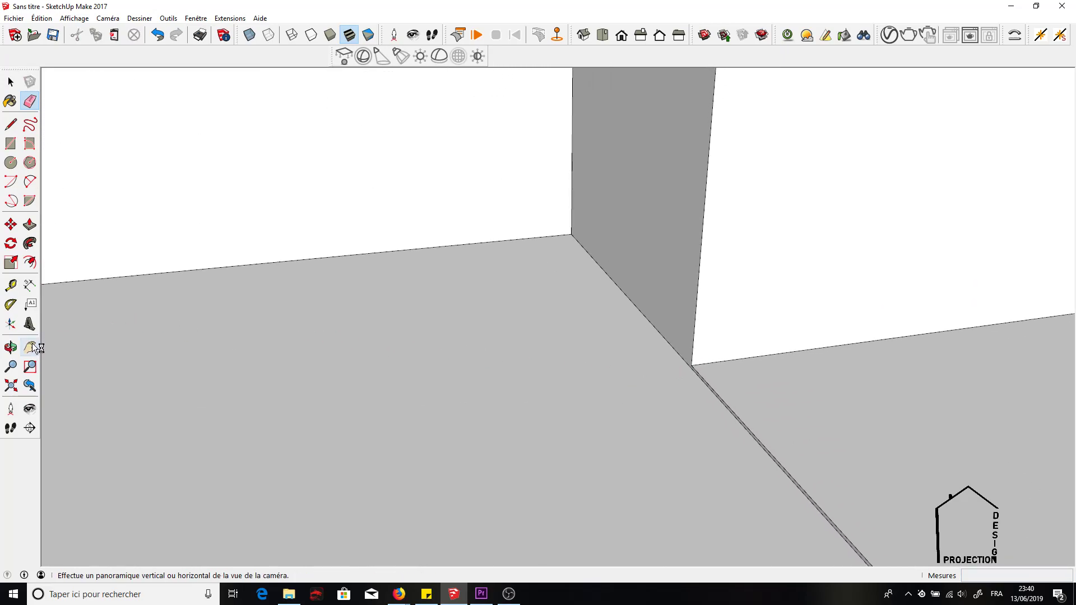
drag(742, 425, 569, 150)
drag(829, 373, 499, 159)
middle_drag(499, 159, 1043, 227)
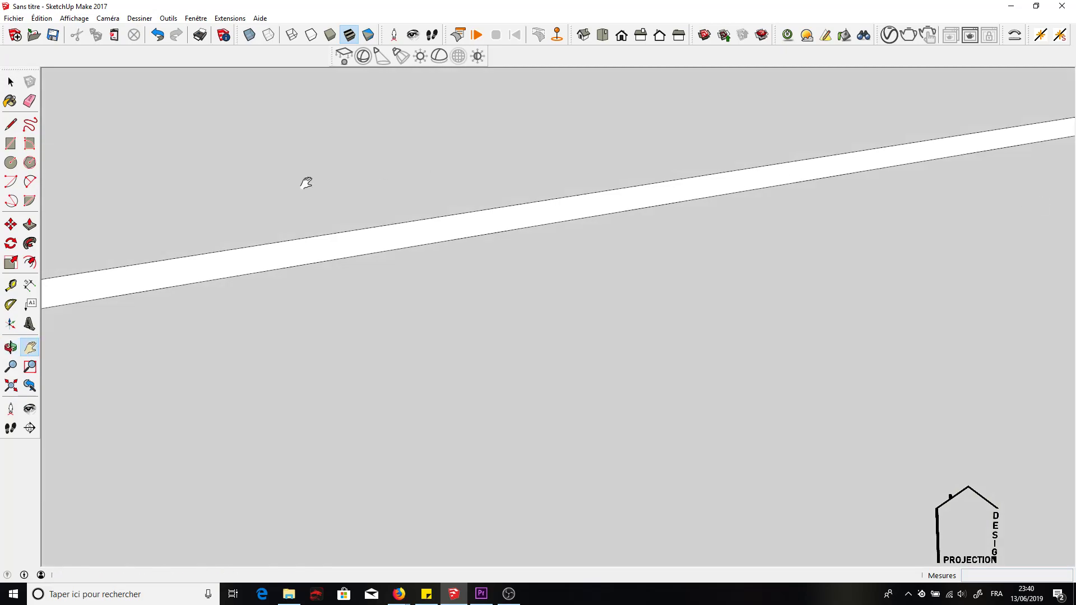
mouse_move(774, 192)
mouse_down()
mouse_move(438, 265)
mouse_move(720, 168)
mouse_move(838, 194)
mouse_move(651, 228)
mouse_move(613, 184)
mouse_move(845, 125)
mouse_move(620, 185)
mouse_move(725, 171)
mouse_move(762, 153)
mouse_move(732, 168)
mouse_move(499, 161)
mouse_up()
click(23, 105)
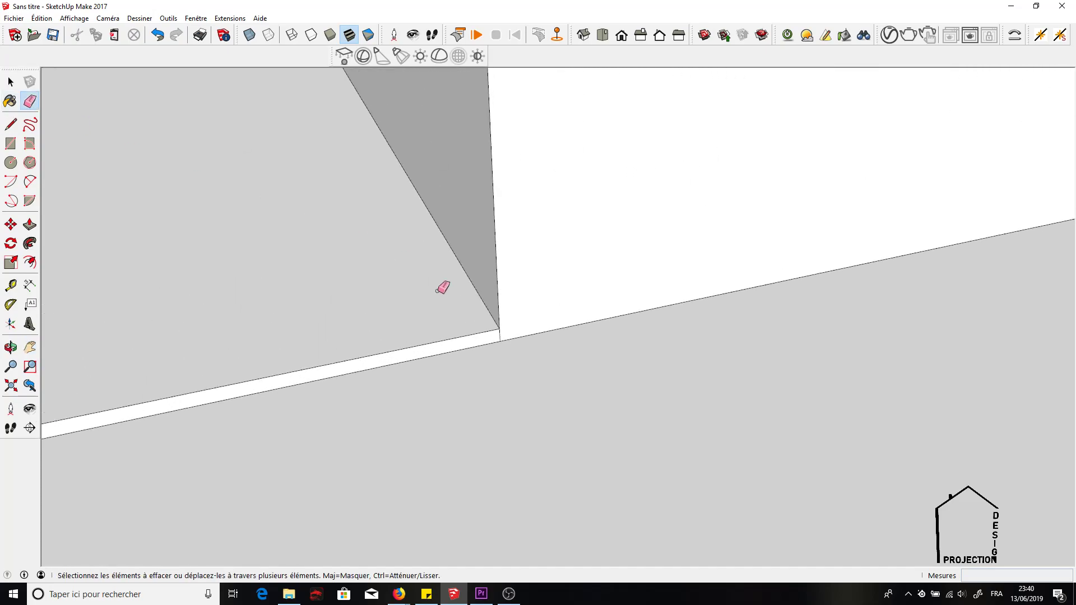
click(499, 335)
scroll(510, 309, down, 10)
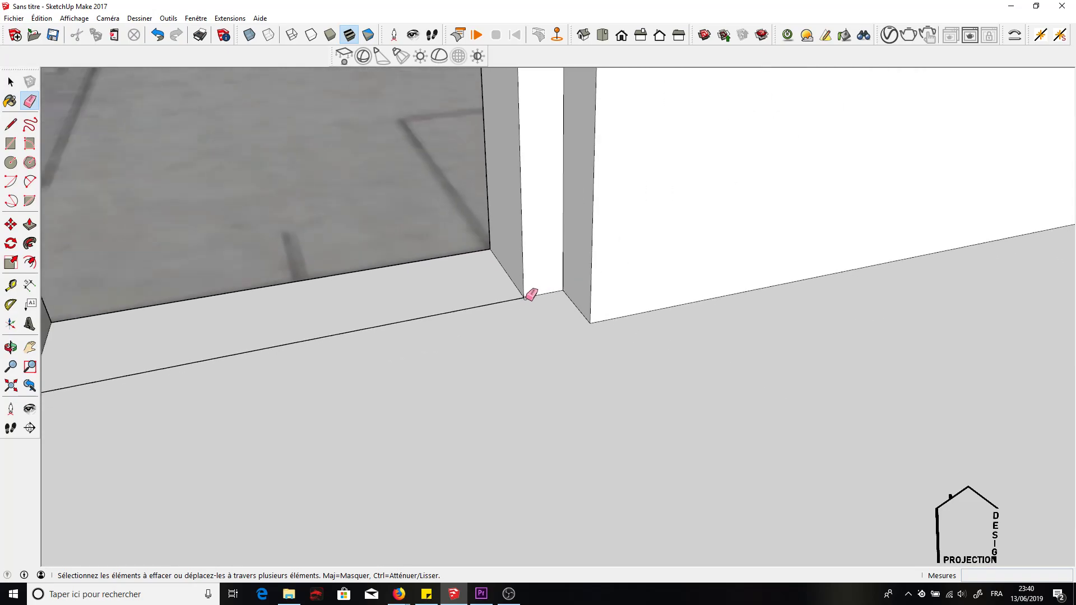
scroll(515, 305, down, 3)
middle_drag(507, 312, 144, 493)
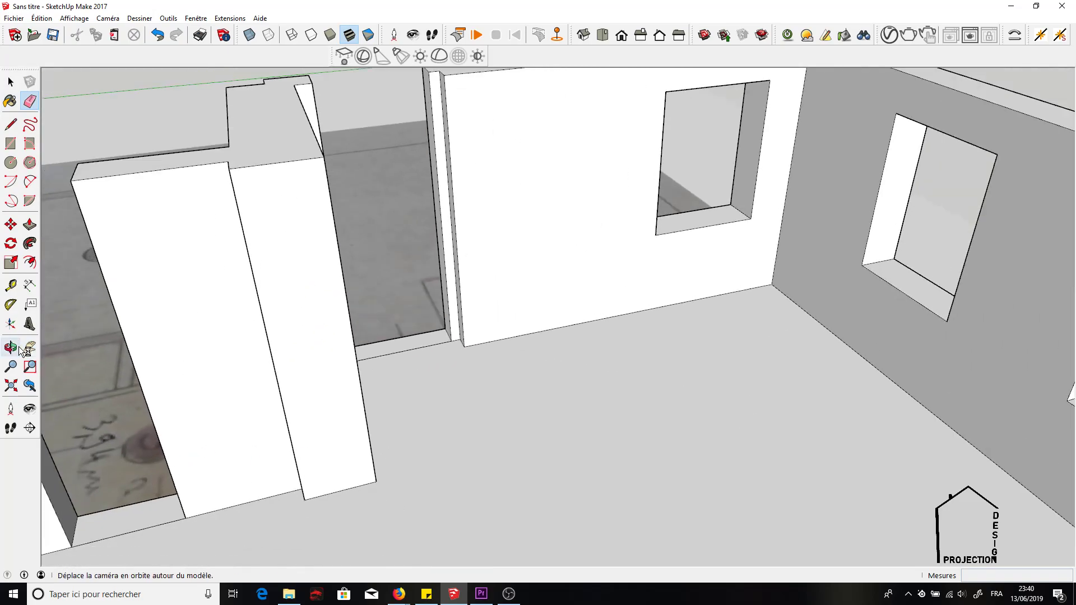
Step: Erase the tiny vertical floor-offset edge at the foot of the jamb farther from room 1 in room 2's left-hand doorway
click(29, 348)
drag(96, 475, 375, 164)
scroll(240, 317, up, 3)
scroll(240, 316, up, 8)
scroll(296, 216, up, 2)
drag(205, 236, 348, 192)
click(30, 101)
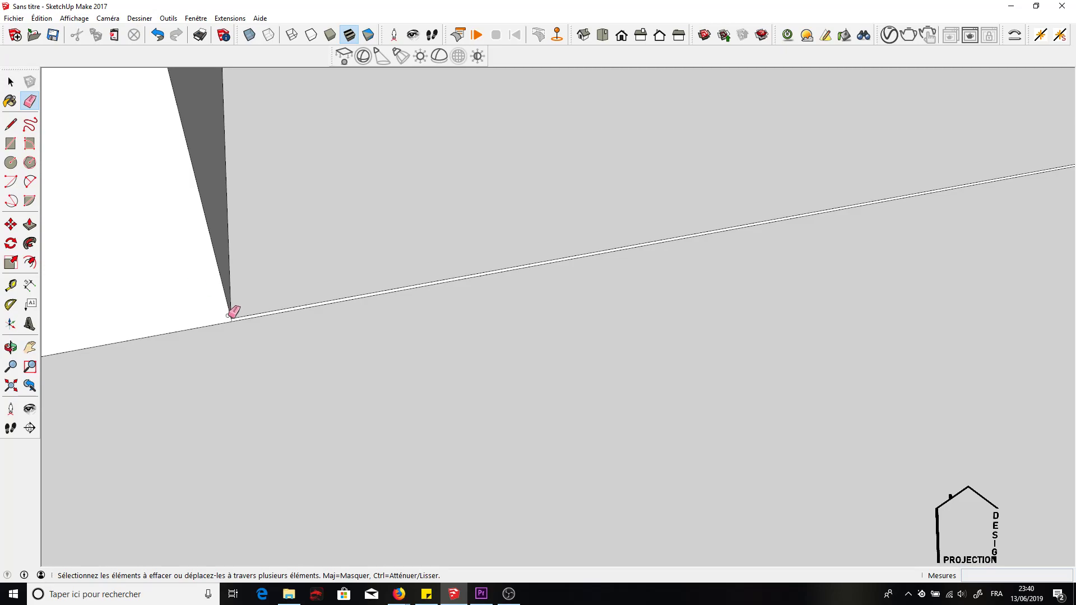
scroll(234, 315, up, 3)
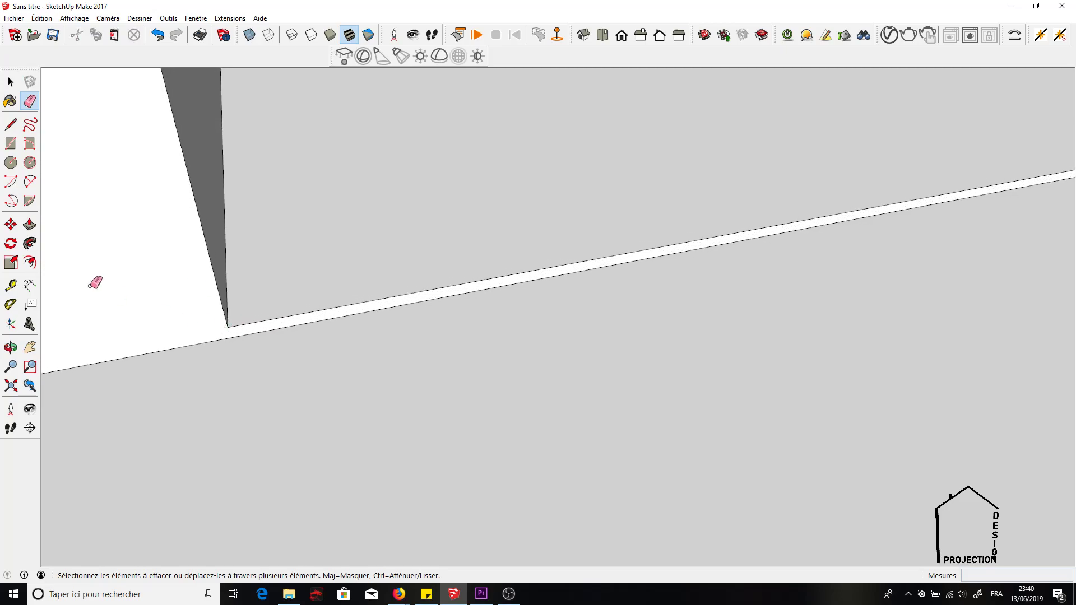
Step: Erase the matching tiny vertical edge at the foot of the jamb nearer room 1 in room 2's left-hand doorway
click(30, 348)
drag(609, 212, 169, 291)
mouse_move(582, 196)
mouse_down()
mouse_move(207, 276)
mouse_move(699, 182)
mouse_move(312, 188)
mouse_up()
click(30, 100)
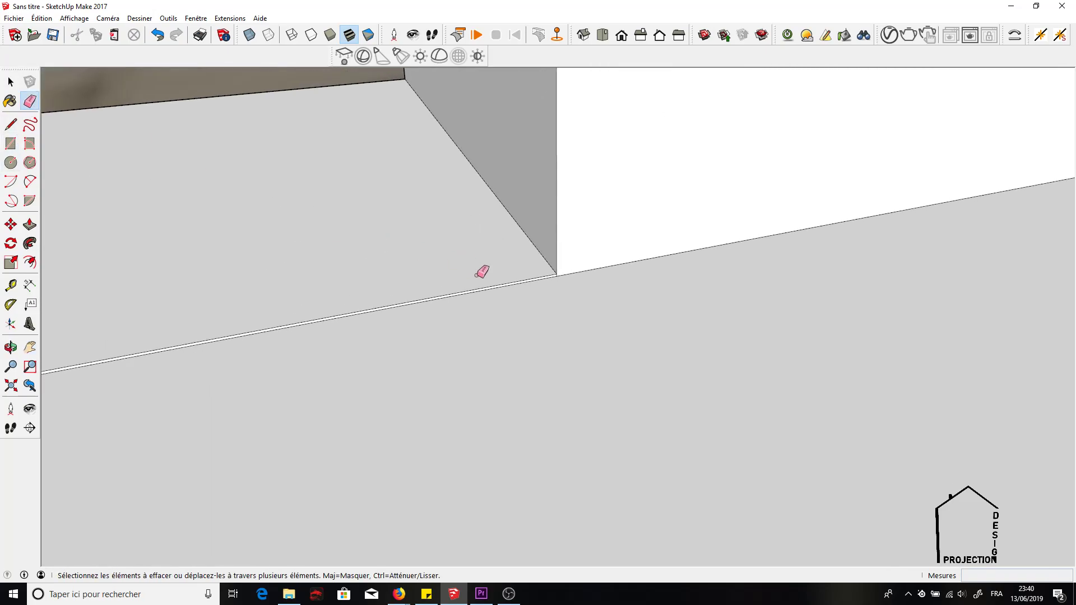
scroll(563, 273, up, 2)
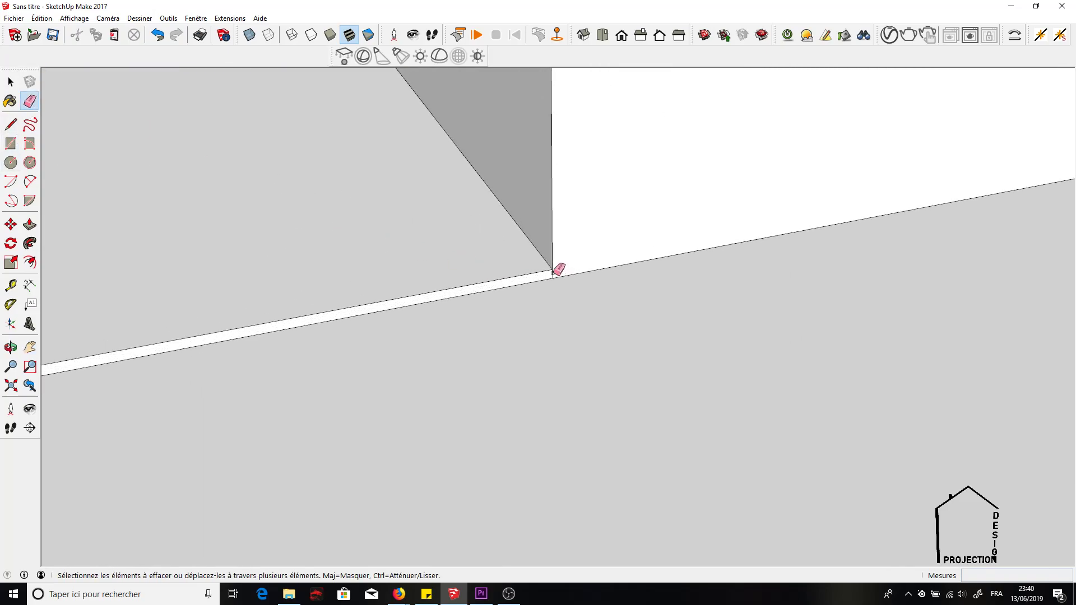
Step: Erase the tiny vertical floor-offset edge at the foot of the upper jamb, nearer the window, in room 1's right-hand doorway
click(29, 347)
mouse_move(694, 281)
mouse_down()
mouse_move(671, 305)
mouse_move(371, 344)
mouse_move(924, 310)
mouse_move(3, 312)
mouse_up()
scroll(147, 245, up, 1)
middle_drag(146, 245, 790, 326)
scroll(314, 246, down, 2)
scroll(314, 245, down, 6)
drag(462, 199, 50, 249)
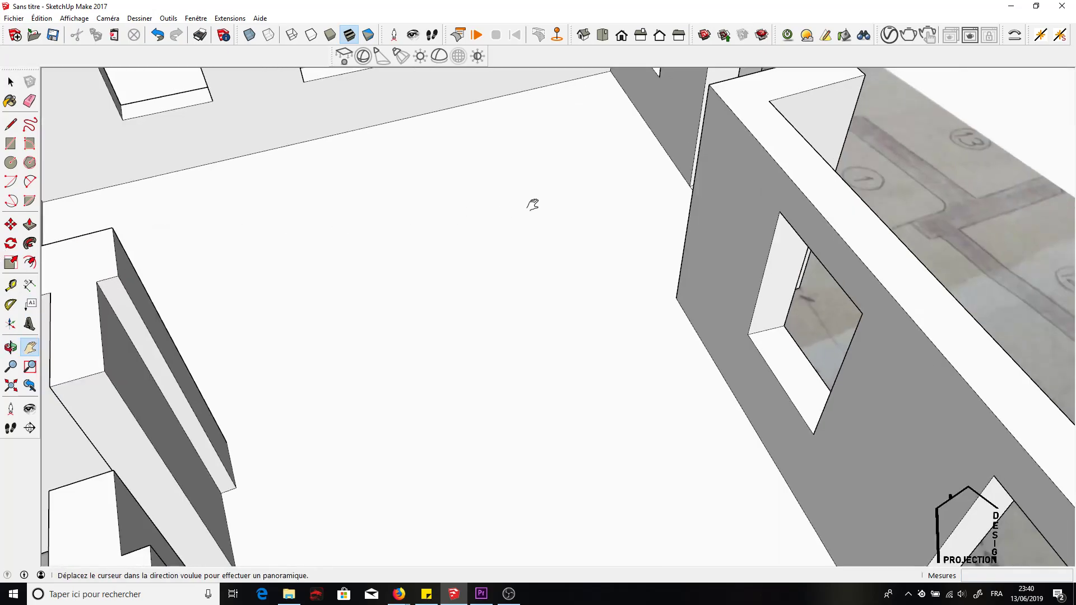
scroll(534, 205, up, 3)
scroll(612, 189, up, 2)
scroll(663, 202, up, 1)
middle_drag(663, 202, 570, 130)
scroll(600, 143, down, 2)
middle_drag(720, 150, 595, 205)
scroll(595, 205, down, 2)
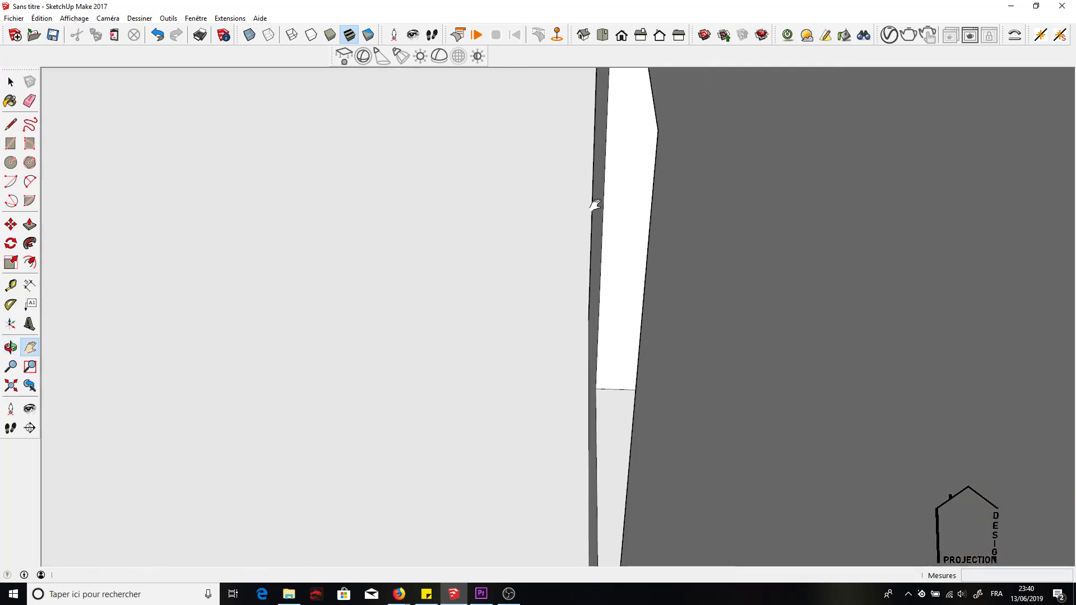
scroll(595, 206, down, 3)
drag(596, 221, 917, 526)
scroll(943, 393, up, 3)
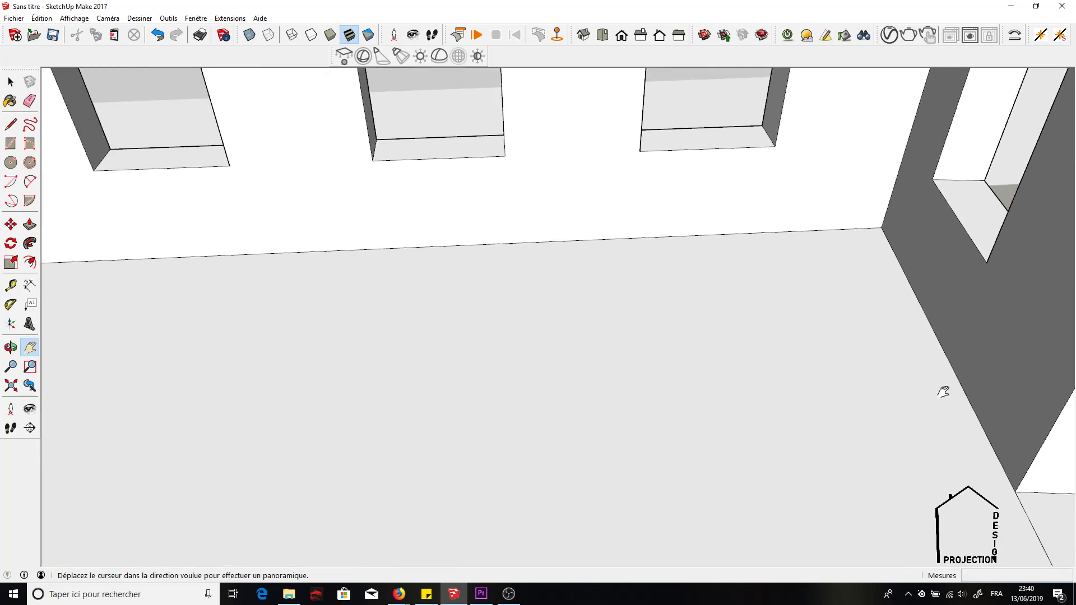
scroll(943, 392, up, 2)
drag(951, 372, 846, 240)
scroll(934, 293, up, 2)
middle_drag(936, 293, 1063, 256)
middle_drag(829, 339, 1043, 318)
middle_drag(893, 317, 913, 257)
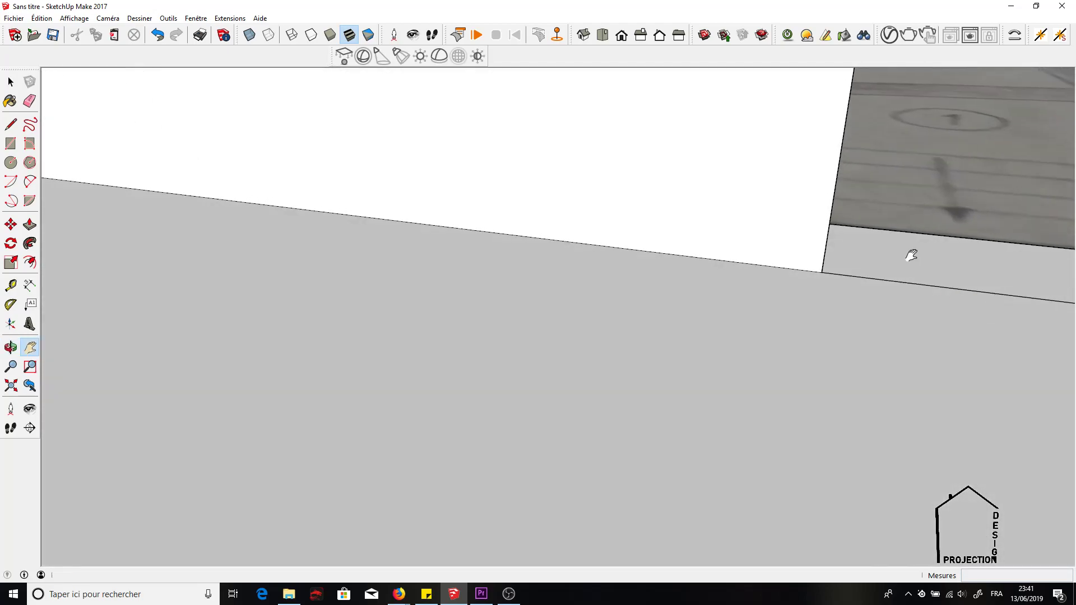
scroll(912, 257, up, 5)
drag(698, 260, 555, 254)
scroll(490, 256, up, 2)
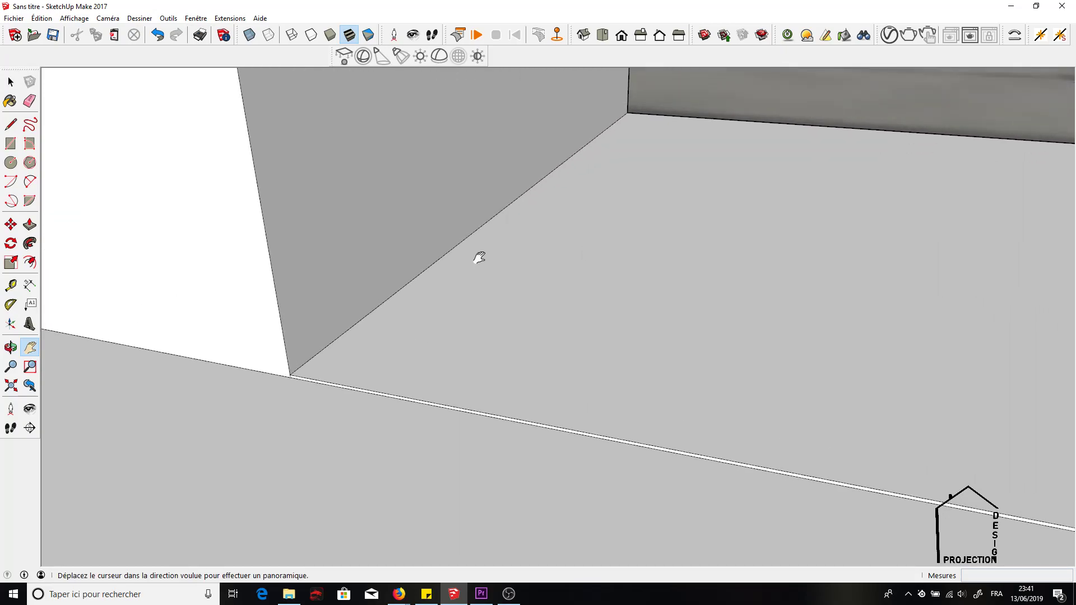
scroll(490, 257, up, 2)
drag(435, 267, 562, 221)
scroll(562, 220, up, 2)
drag(415, 288, 505, 182)
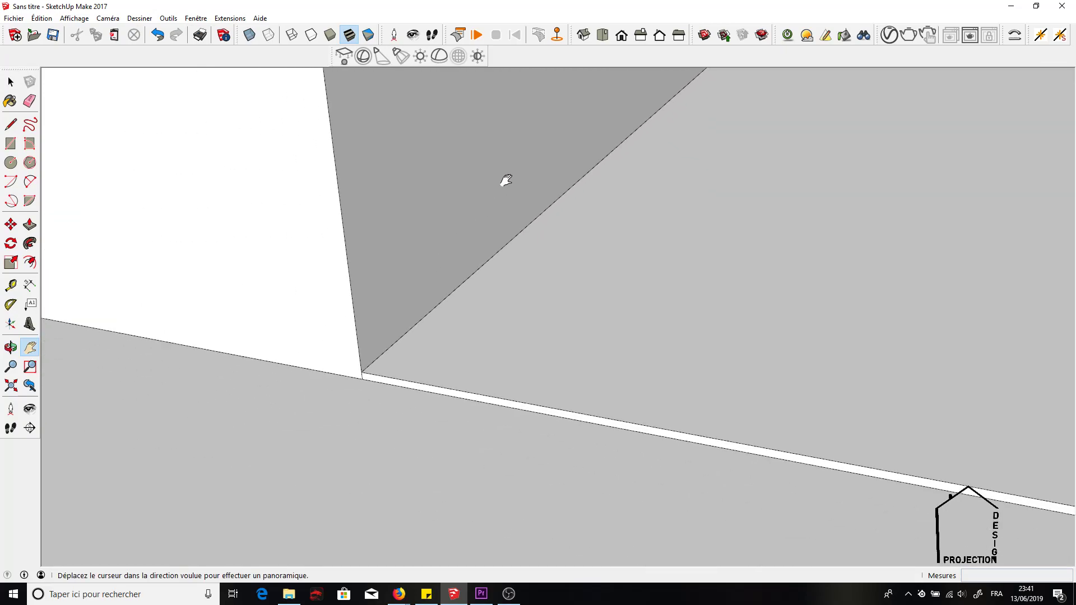
scroll(504, 182, down, 1)
click(30, 101)
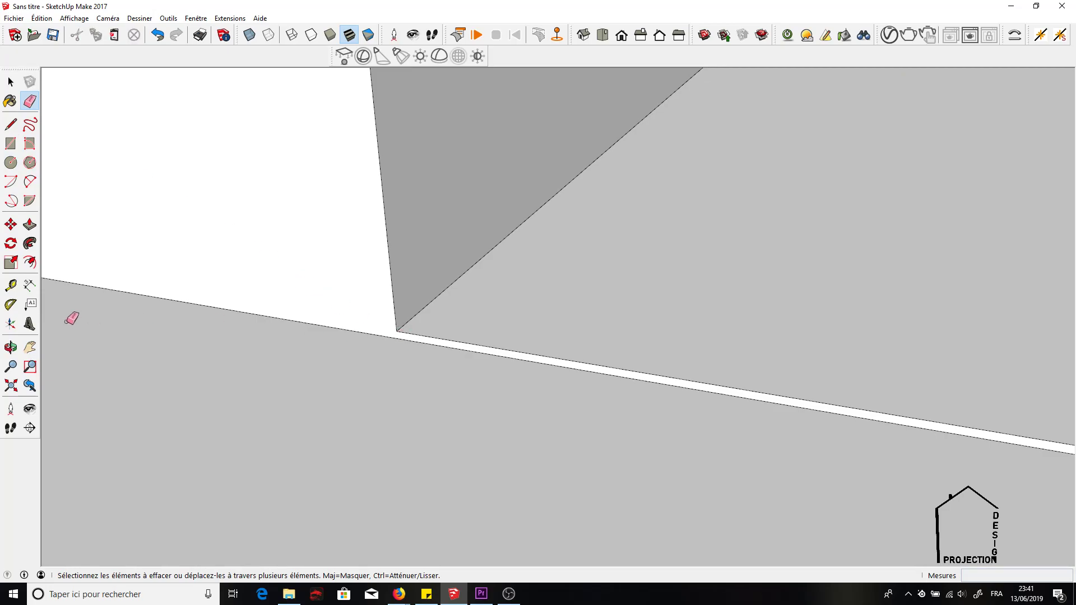
Step: Erase the tiny vertical floor-offset edge at the foot of the opposite jamb, nearer room 2, in room 1's right-hand doorway
click(29, 347)
mouse_move(552, 372)
mouse_down()
mouse_move(310, 308)
mouse_move(67, 268)
mouse_up()
scroll(583, 314, down, 3)
drag(891, 353, 549, 298)
drag(811, 326, 406, 238)
drag(840, 316, 358, 244)
drag(942, 339, 697, 225)
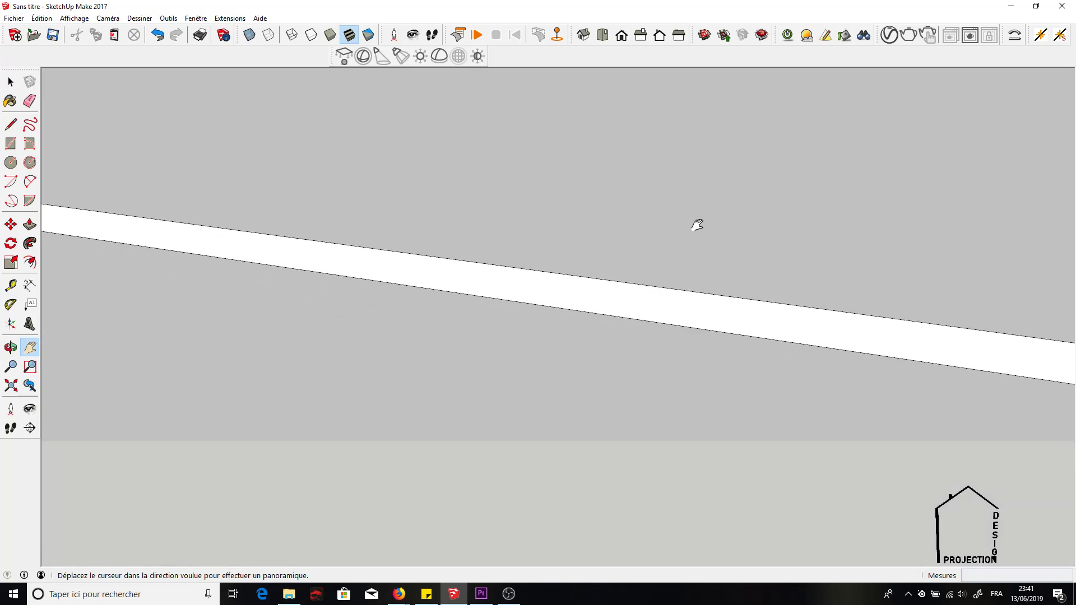
middle_drag(673, 256, 463, 240)
drag(463, 241, 693, 233)
scroll(693, 233, up, 5)
click(30, 101)
scroll(533, 386, down, 6)
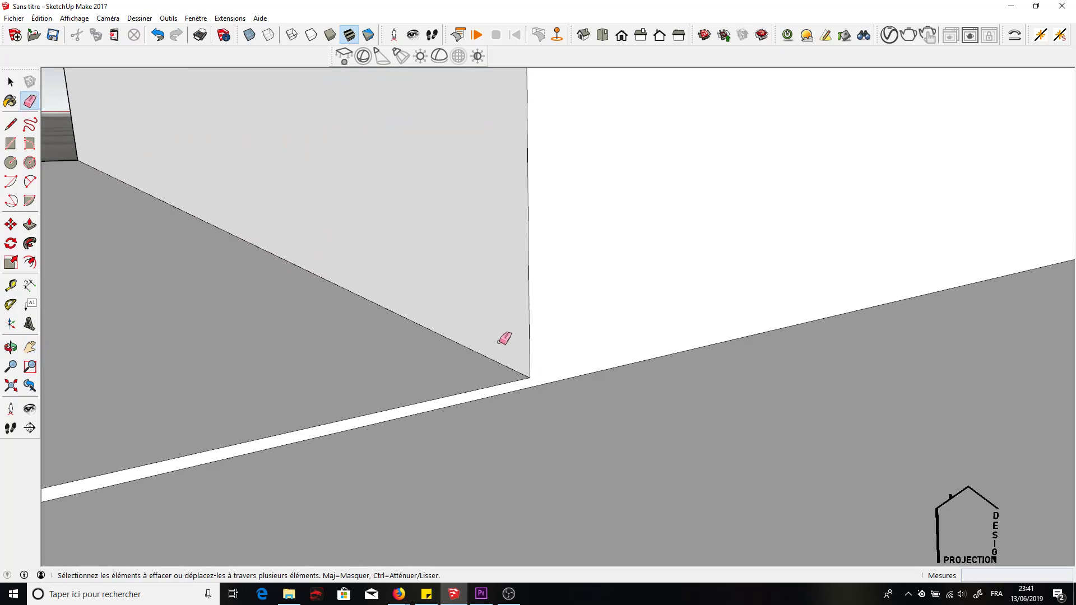
scroll(520, 331, down, 5)
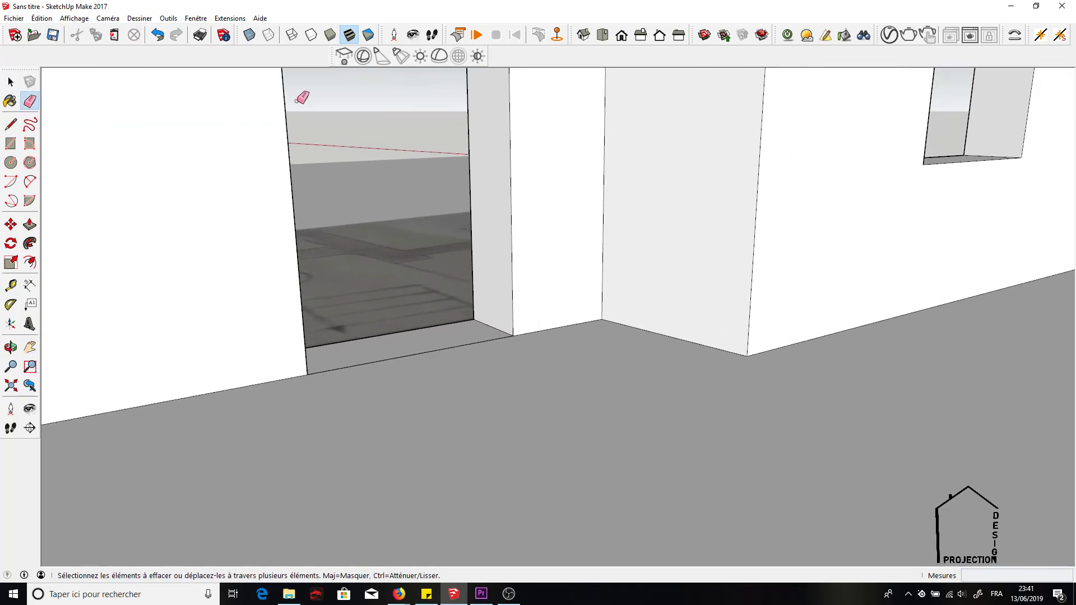
Step: Examine the complete wall model over the scanned plan, first in the top view and at an angle from above
click(603, 35)
scroll(521, 204, down, 4)
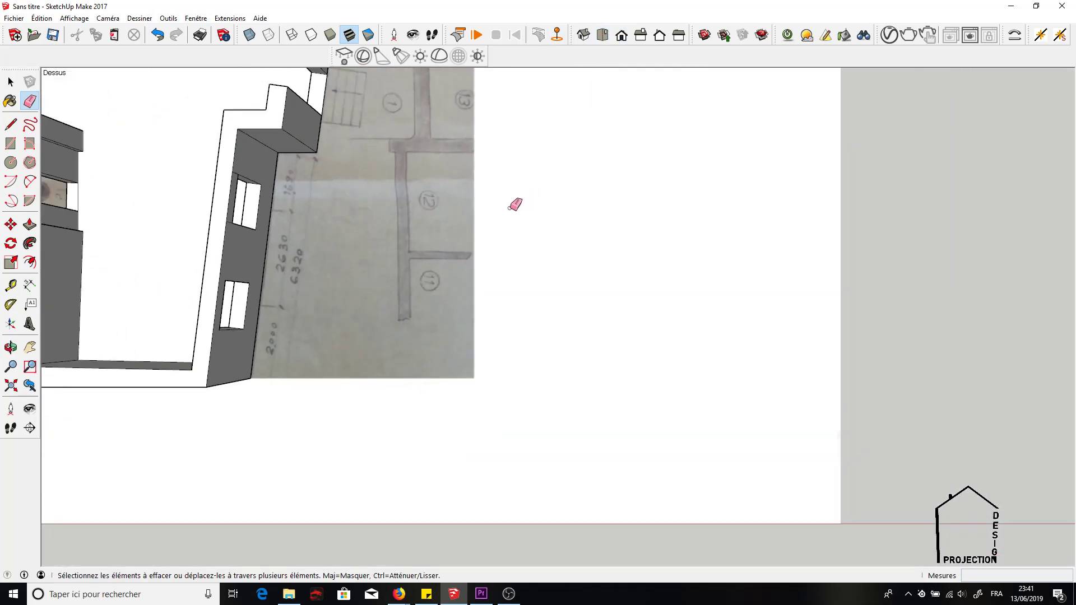
key(h)
drag(113, 279, 348, 349)
scroll(355, 329, up, 2)
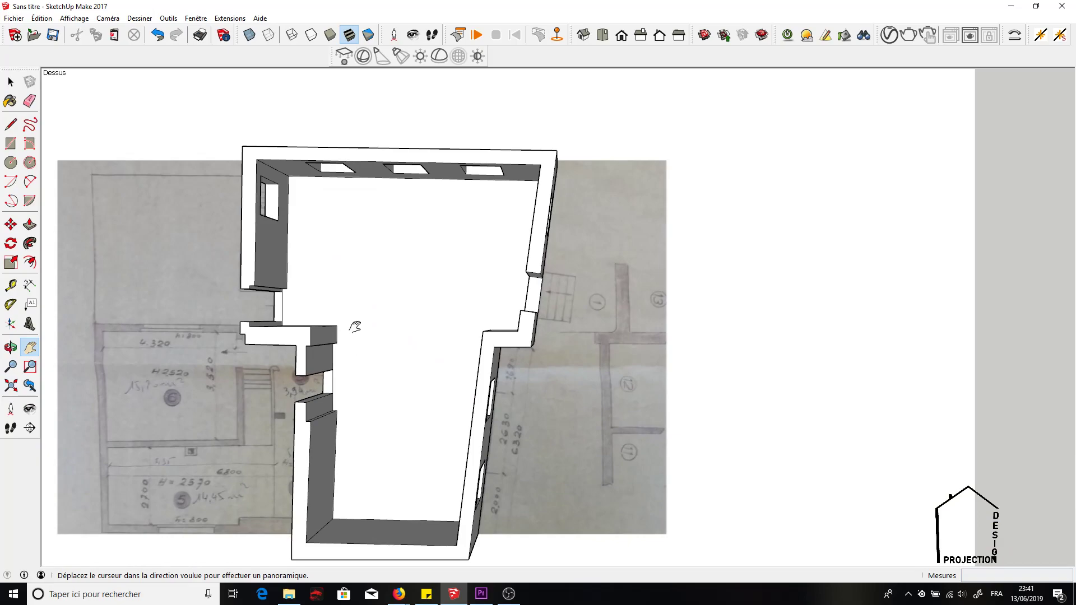
scroll(355, 327, up, 1)
scroll(355, 326, up, 2)
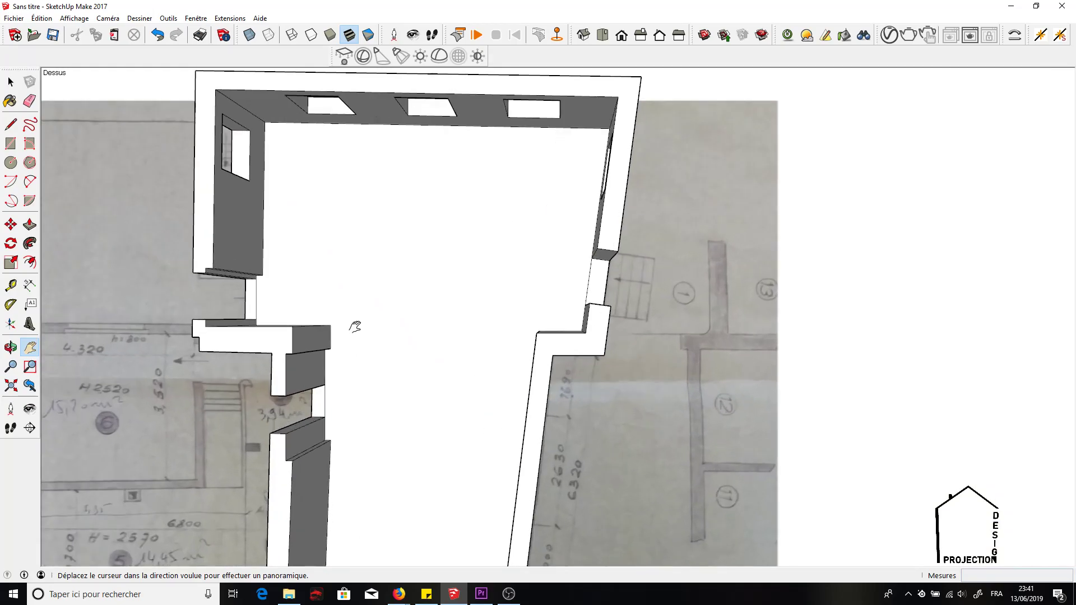
scroll(354, 327, up, 3)
middle_drag(355, 324, 438, 240)
scroll(357, 262, down, 5)
scroll(344, 236, down, 2)
scroll(426, 339, up, 5)
scroll(468, 259, down, 3)
scroll(449, 234, down, 2)
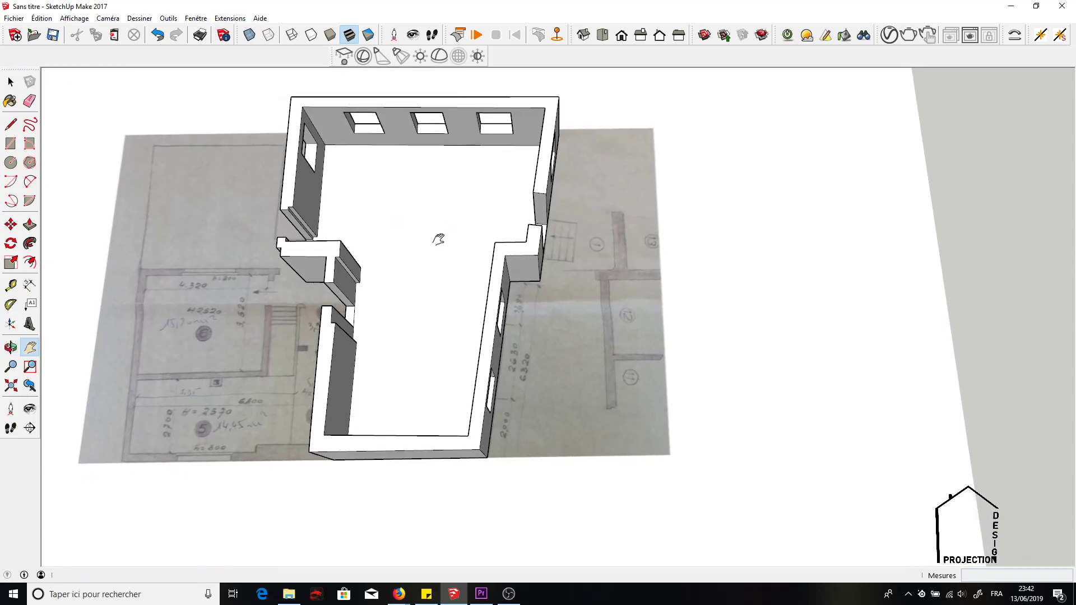